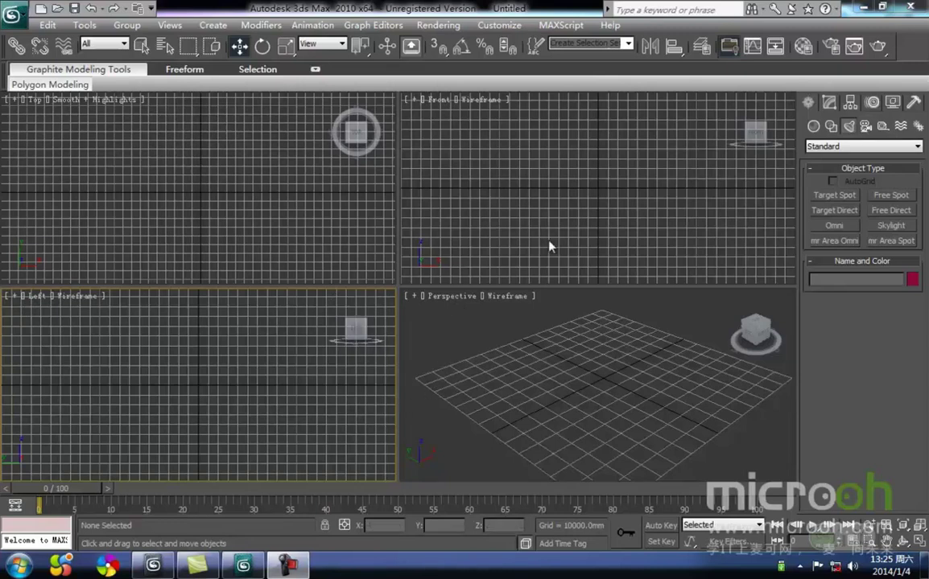
- Hide the grid in the Top, Front, Left and Perspective viewports
{"action": "left_click", "coordinate": [481, 344]}
{"action": "left_click", "coordinate": [314, 235]}
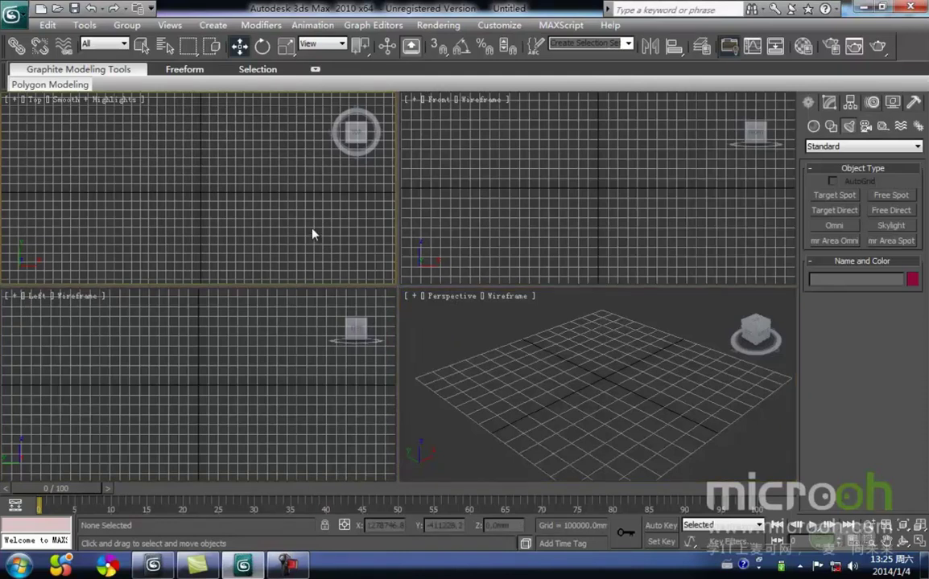
{"action": "key", "text": "g"}
{"action": "left_click", "coordinate": [434, 266]}
{"action": "key", "text": "g"}
{"action": "left_click", "coordinate": [241, 394]}
{"action": "key", "text": "g"}
{"action": "left_click", "coordinate": [568, 408]}
{"action": "key", "text": "g"}
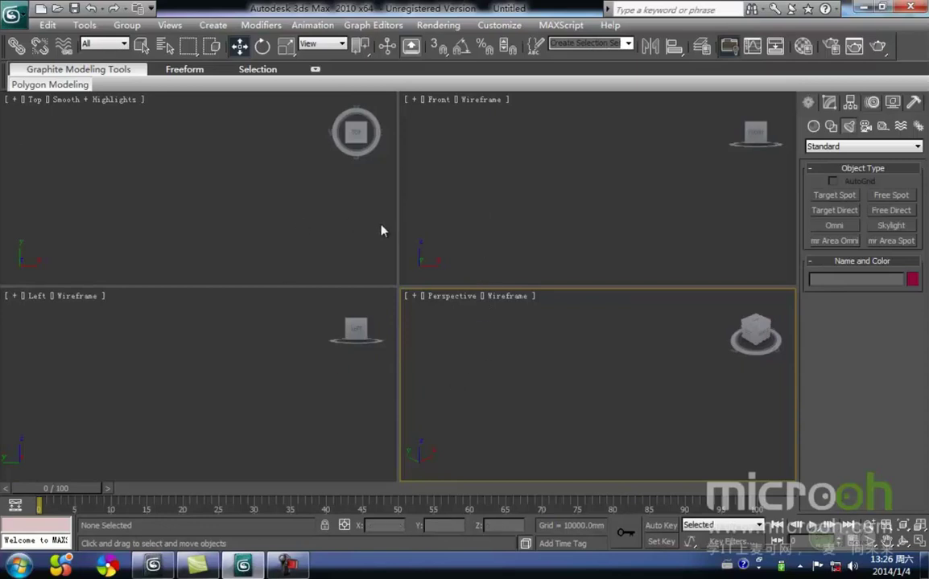
{"action": "key", "text": "v"}
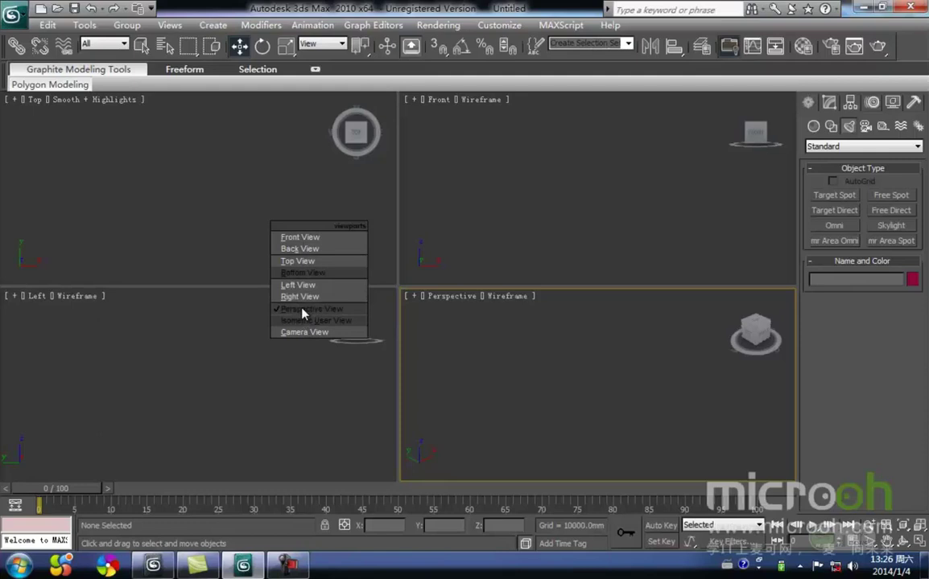
{"action": "left_click", "coordinate": [369, 213]}
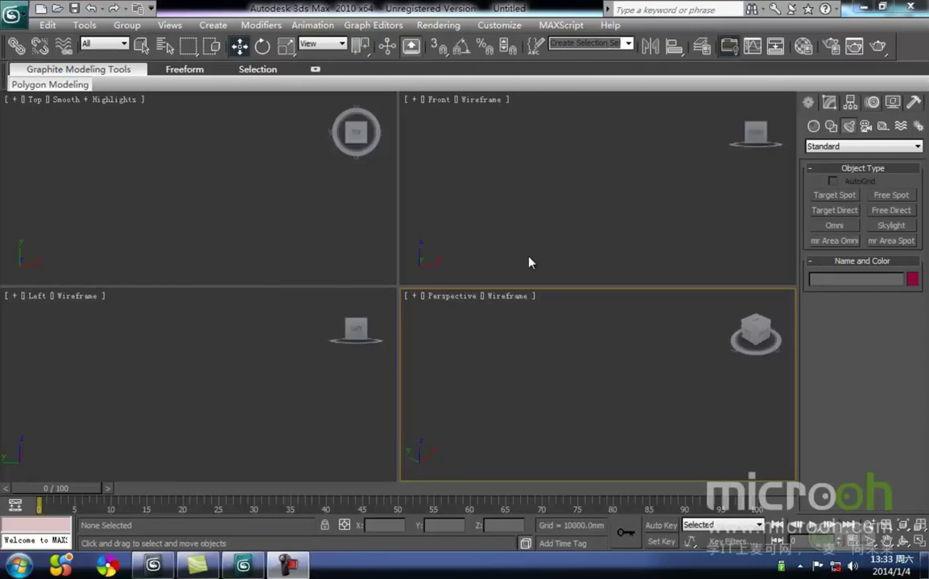
{"action": "left_click", "coordinate": [18, 15]}
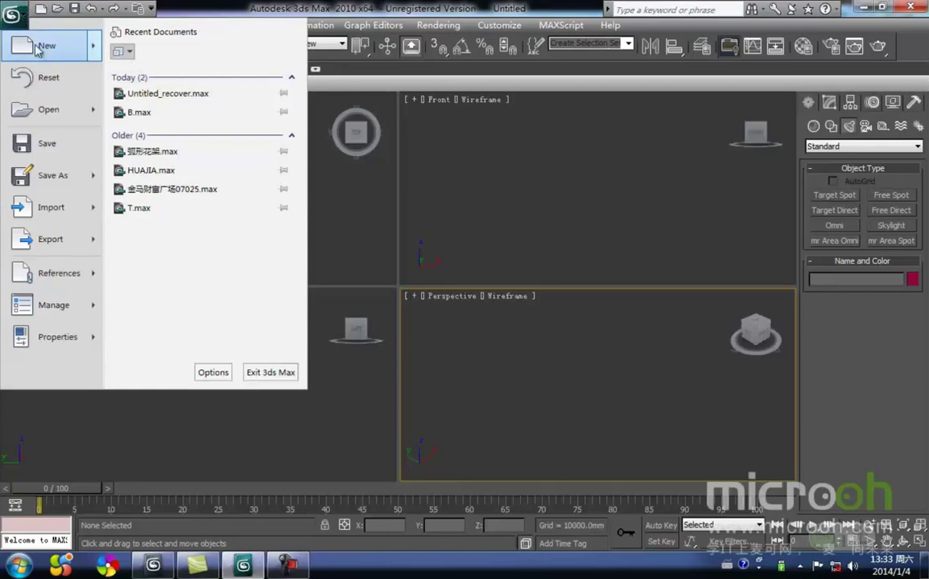
{"action": "mouse_move", "coordinate": [42, 54]}
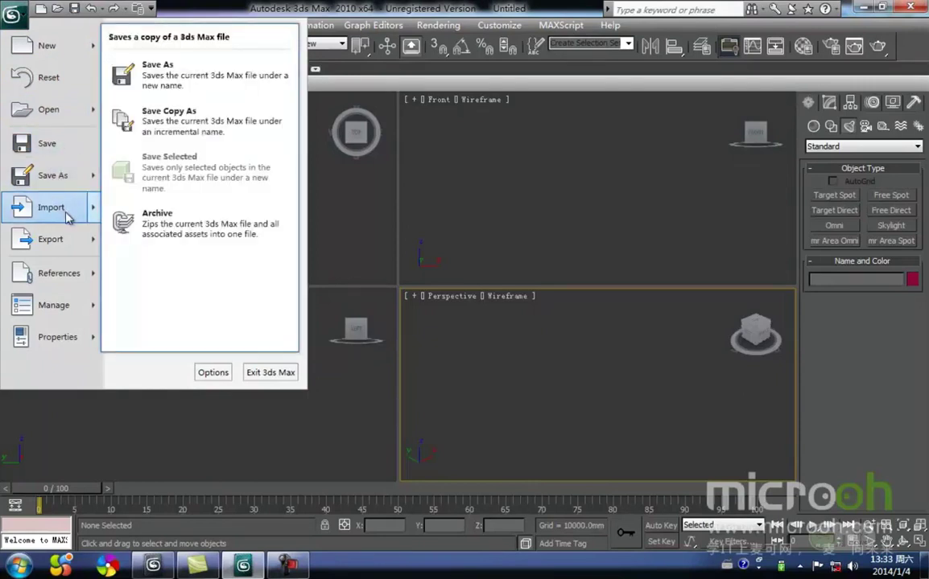
{"action": "mouse_move", "coordinate": [74, 244]}
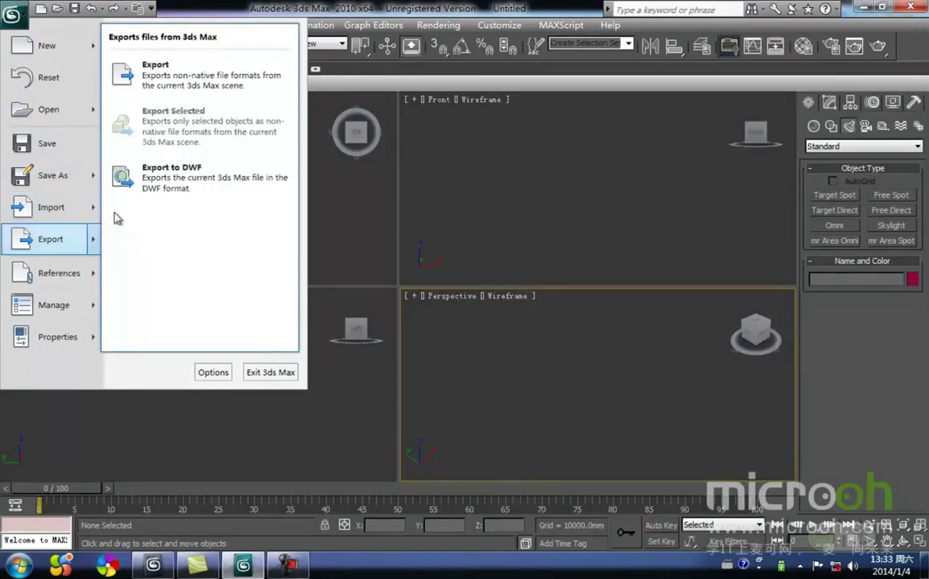
{"action": "left_click", "coordinate": [335, 222]}
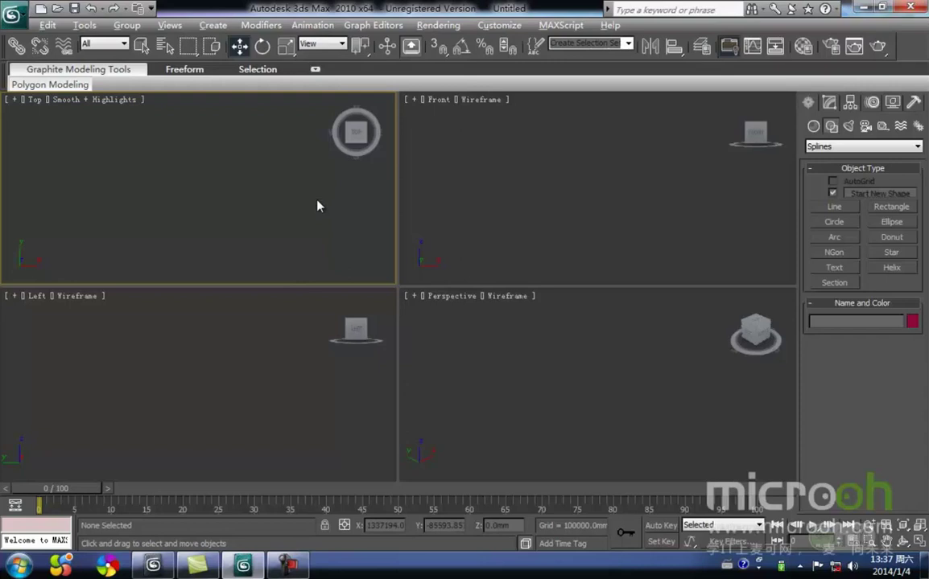
- Maximize the Top viewport and draw a rectangle spline about 770,600 mm long and 1,015,300 mm wide
{"action": "key", "text": "alt+w"}
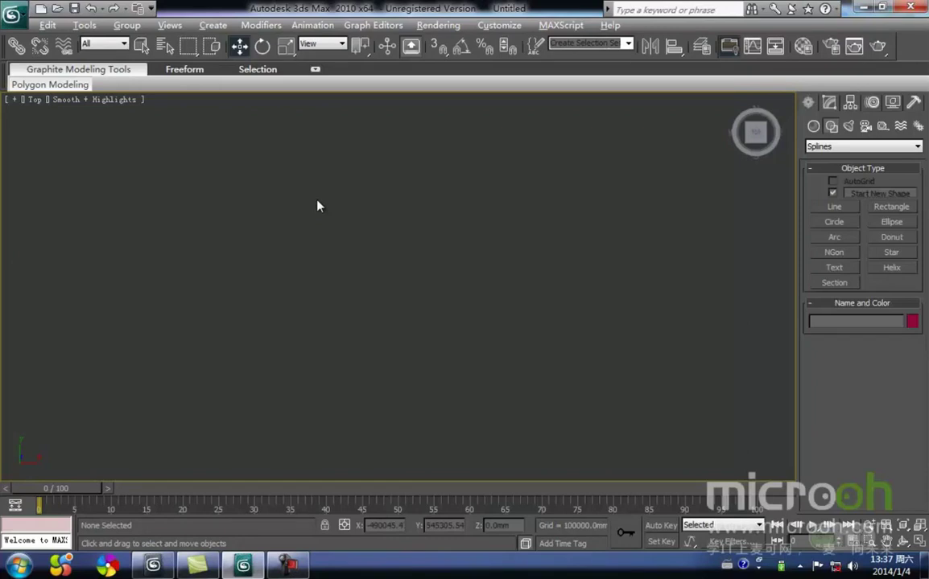
{"action": "key", "text": "alt+w"}
{"action": "key", "text": "alt+w"}
{"action": "left_click", "coordinate": [890, 207]}
{"action": "left_click_drag", "start_coordinate": [95, 182], "coordinate": [278, 318]}
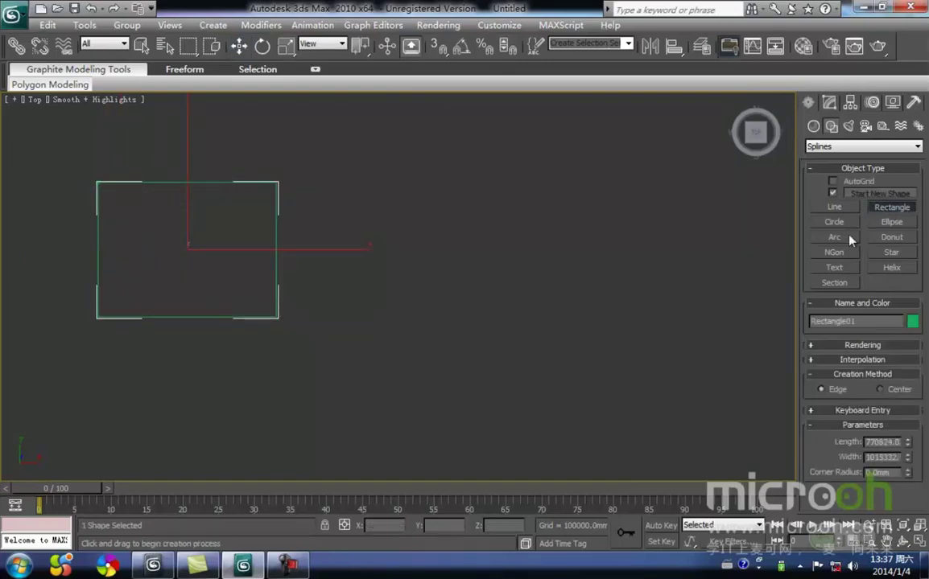
- Draw a circle spline to the lower right of the rectangle in the Top view and deselect it
{"action": "left_click", "coordinate": [847, 226]}
{"action": "left_click_drag", "start_coordinate": [522, 326], "coordinate": [533, 362]}
{"action": "key", "text": "w"}
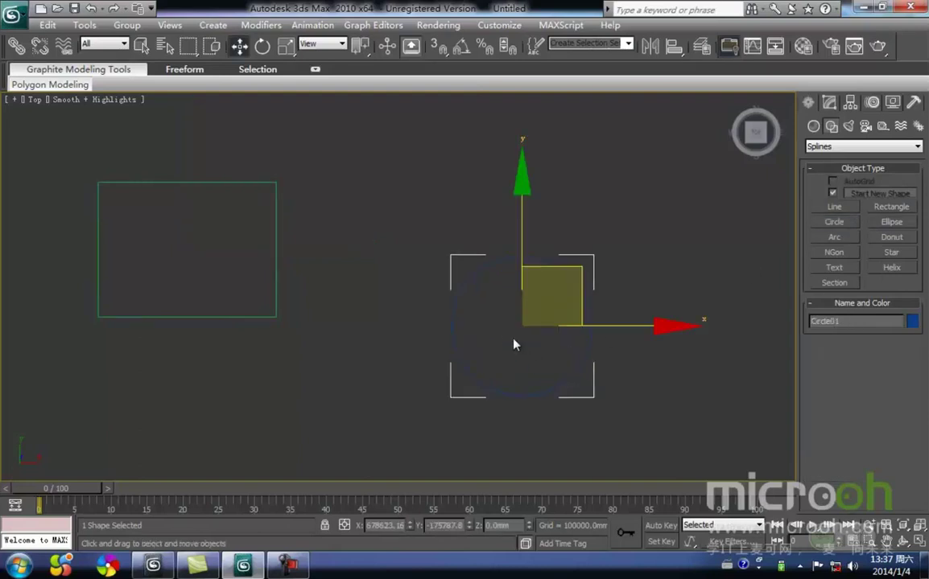
{"action": "middle_click_drag", "start_coordinate": [497, 320], "coordinate": [497, 344]}
{"action": "left_click", "coordinate": [448, 278]}
{"action": "middle_click_drag", "start_coordinate": [447, 277], "coordinate": [467, 262]}
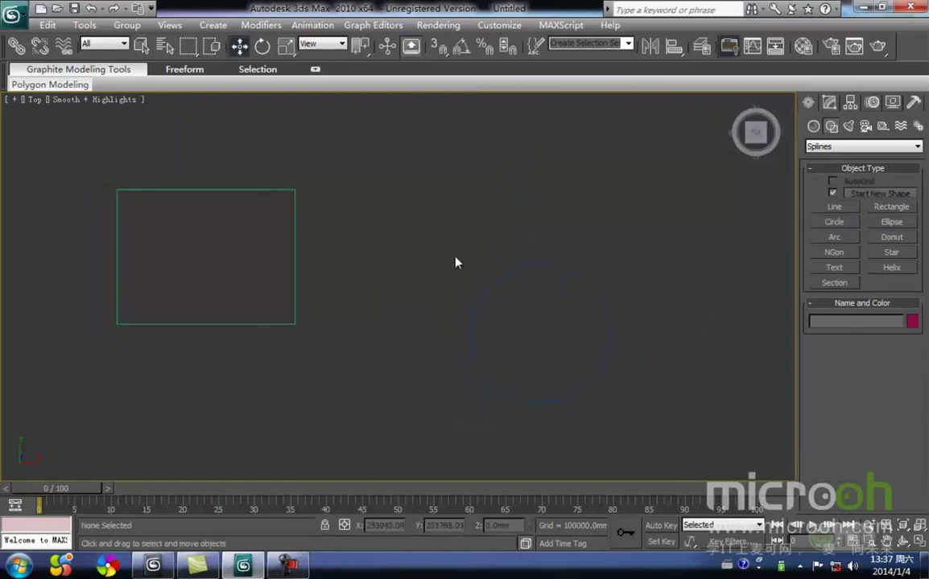
{"action": "left_click_drag", "start_coordinate": [335, 364], "coordinate": [178, 153]}
{"action": "middle_click_drag", "start_coordinate": [487, 311], "coordinate": [461, 296]}
{"action": "left_click_drag", "start_coordinate": [460, 296], "coordinate": [404, 265]}
{"action": "middle_click_drag", "start_coordinate": [404, 265], "coordinate": [450, 283]}
{"action": "left_click", "coordinate": [500, 310]}
{"action": "middle_click_drag", "start_coordinate": [367, 294], "coordinate": [394, 286]}
- Link the circle to the rectangle with Select and Link, making the rectangle its parent
{"action": "left_click_drag", "start_coordinate": [516, 317], "coordinate": [456, 219]}
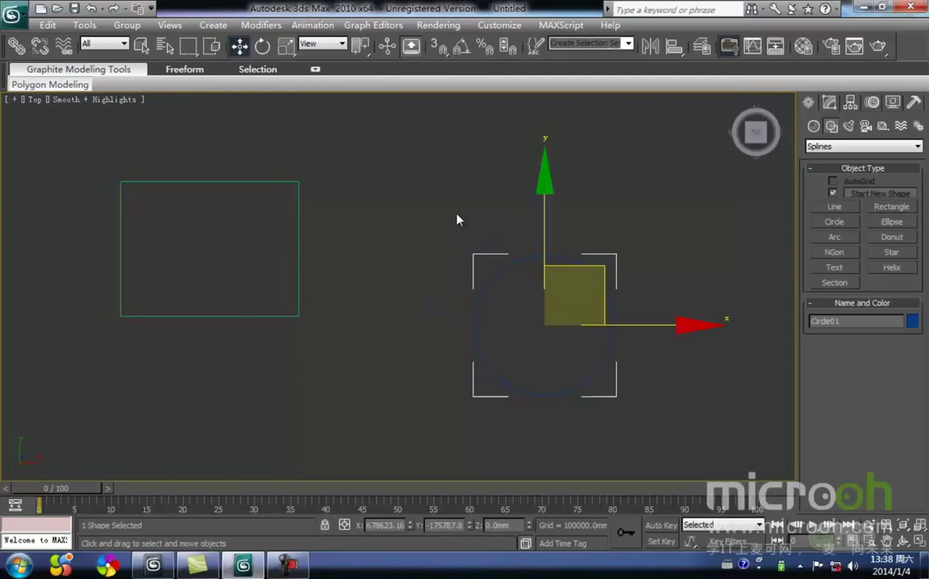
{"action": "left_click", "coordinate": [16, 46]}
{"action": "left_click_drag", "start_coordinate": [476, 313], "coordinate": [300, 226]}
{"action": "middle_click_drag", "start_coordinate": [357, 271], "coordinate": [423, 272]}
{"action": "left_click", "coordinate": [418, 269]}
- Move the parent rectangle to about X -1,772,000 mm, Y 263,000 mm in the Top view and deselect it
{"action": "left_click", "coordinate": [341, 256]}
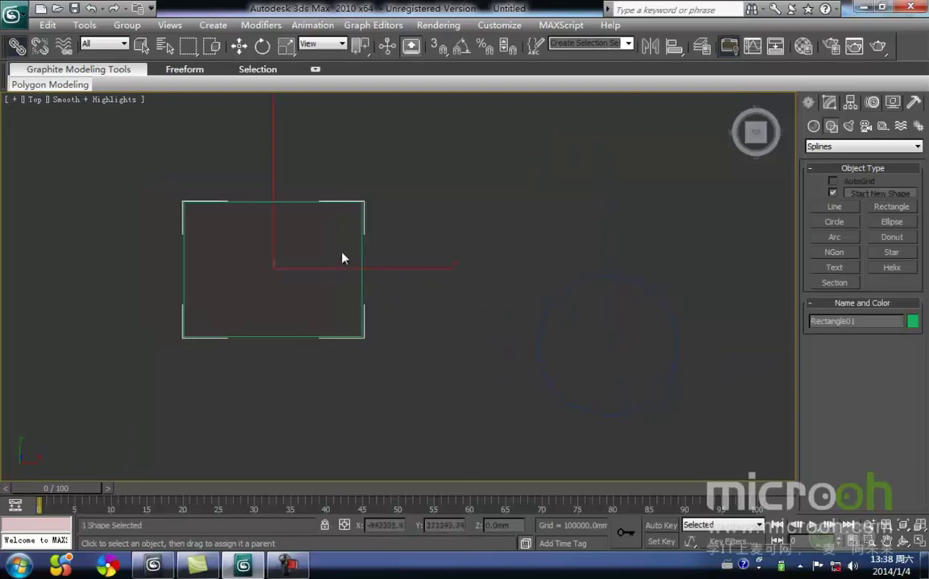
{"action": "key", "text": "w"}
{"action": "middle_click_drag", "start_coordinate": [331, 219], "coordinate": [243, 209]}
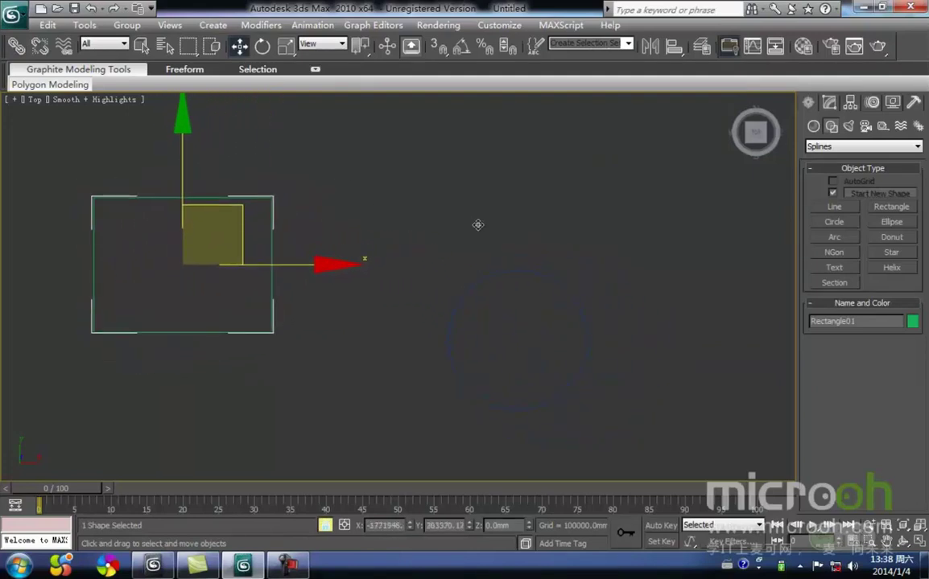
{"action": "left_click", "coordinate": [516, 240]}
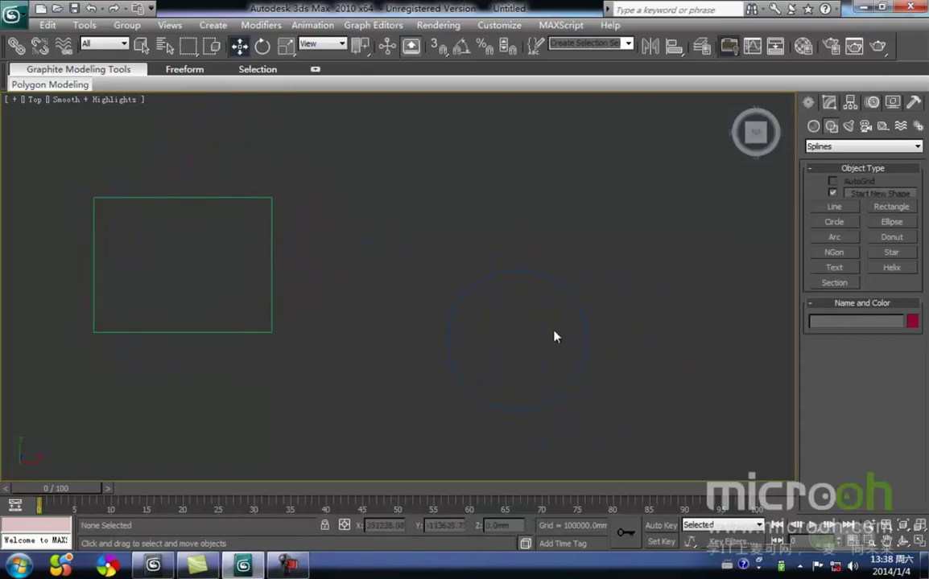
- Move the linked circle on its own slightly down along Y in the Top view and deselect it
{"action": "left_click", "coordinate": [568, 303]}
{"action": "left_click_drag", "start_coordinate": [573, 284], "coordinate": [594, 289]}
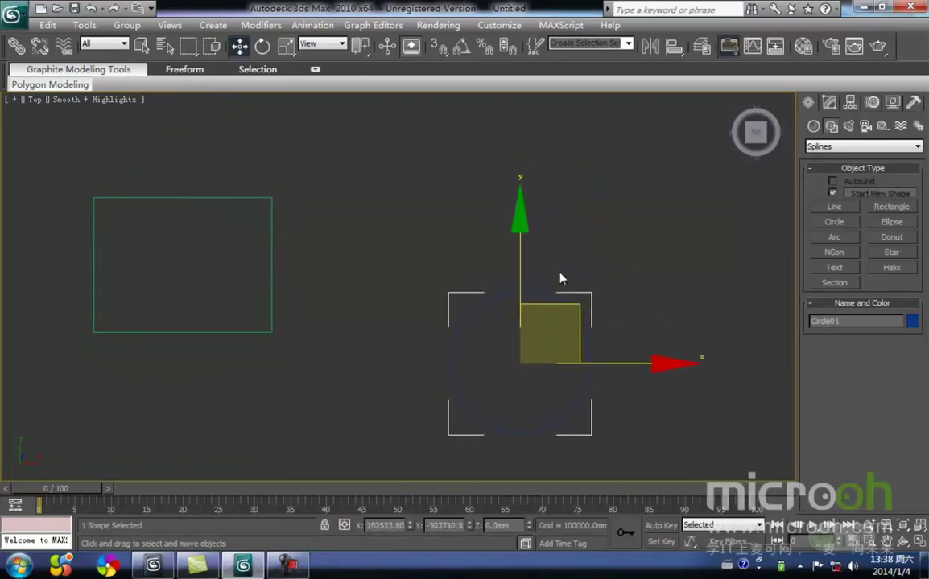
{"action": "left_click", "coordinate": [491, 278]}
{"action": "mouse_move", "coordinate": [428, 285]}
{"action": "middle_mouse_down"}
{"action": "mouse_move", "coordinate": [448, 278]}
{"action": "mouse_move", "coordinate": [465, 310]}
{"action": "mouse_move", "coordinate": [476, 292]}
{"action": "mouse_move", "coordinate": [452, 303]}
{"action": "mouse_move", "coordinate": [425, 274]}
{"action": "mouse_move", "coordinate": [437, 280]}
{"action": "middle_mouse_up"}
- Move the parent rectangle again, to about X -1,986,600 mm, Y 254,900 mm, and deselect it
{"action": "left_click", "coordinate": [336, 215]}
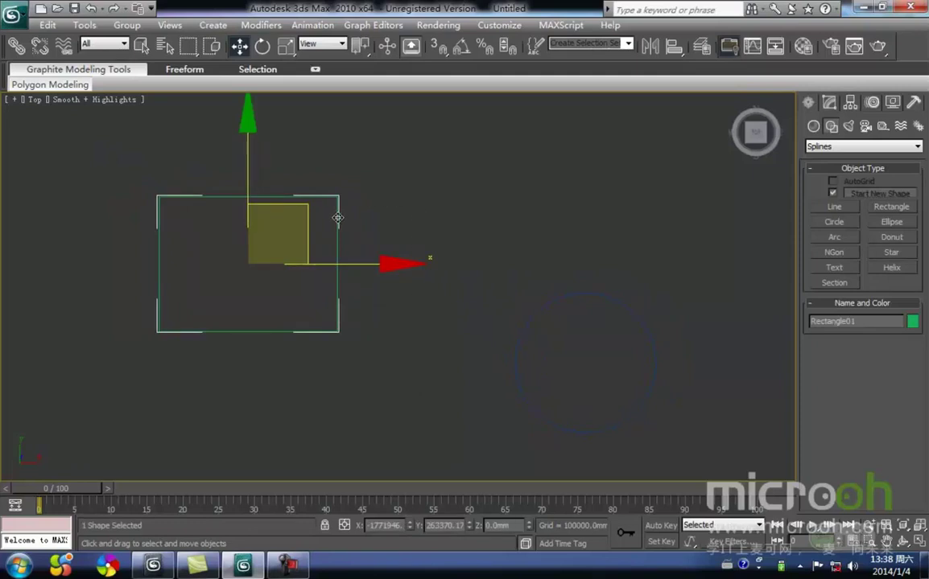
{"action": "middle_click_drag", "start_coordinate": [307, 217], "coordinate": [268, 216]}
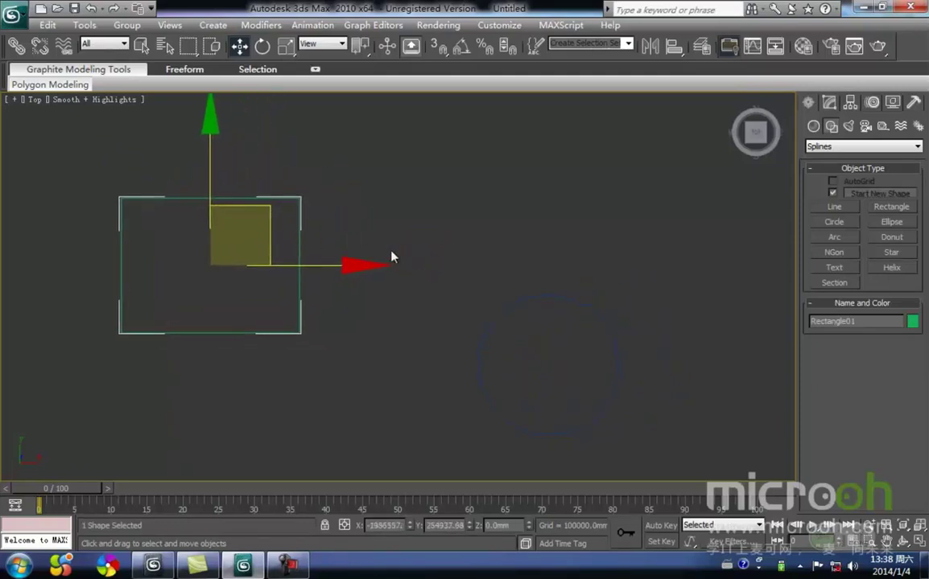
{"action": "left_click", "coordinate": [387, 259]}
{"action": "middle_click_drag", "start_coordinate": [387, 259], "coordinate": [427, 262]}
- Select both the rectangle and the circle, break their link with Unlink Selection, and clear the selection
{"action": "left_click_drag", "start_coordinate": [582, 363], "coordinate": [254, 180]}
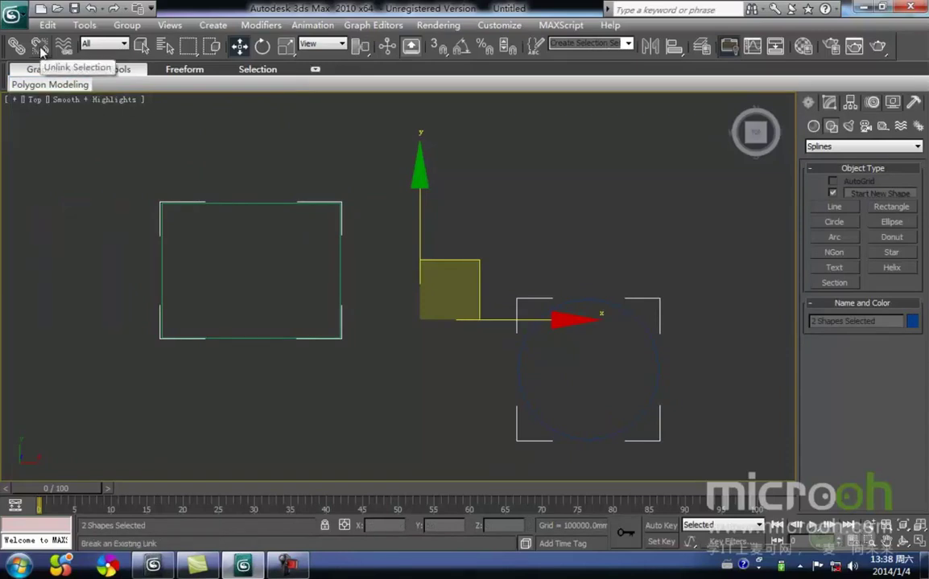
{"action": "left_click", "coordinate": [394, 200]}
- Move the unlinked rectangle and the circle separately, each a short way down and to the left in the Top view
{"action": "left_click", "coordinate": [342, 207]}
{"action": "left_click_drag", "start_coordinate": [303, 211], "coordinate": [244, 255]}
{"action": "left_click_drag", "start_coordinate": [509, 249], "coordinate": [620, 329]}
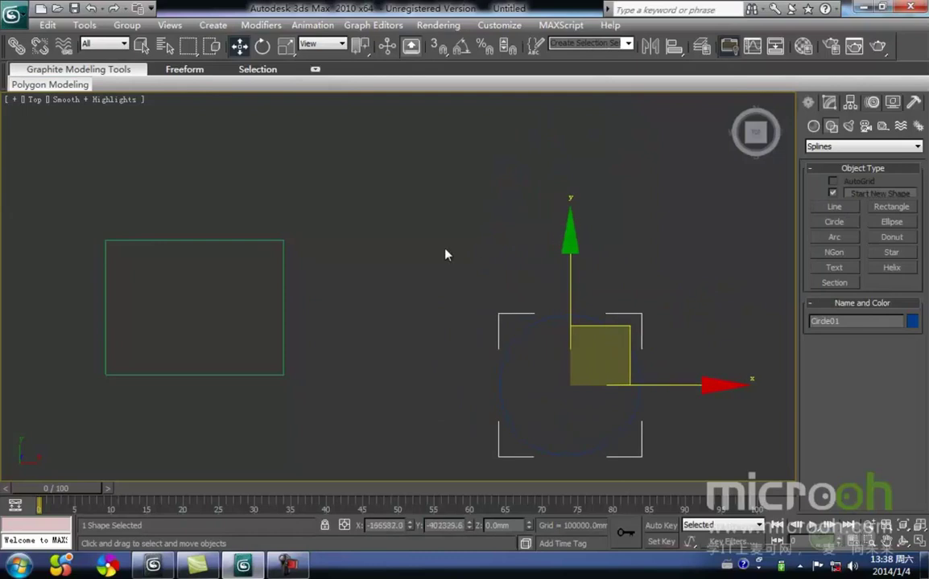
{"action": "left_click", "coordinate": [418, 295]}
{"action": "scroll", "coordinate": [418, 295], "scroll_direction": "down", "scroll_amount": 2}
{"action": "middle_click_drag", "start_coordinate": [418, 295], "coordinate": [442, 293]}
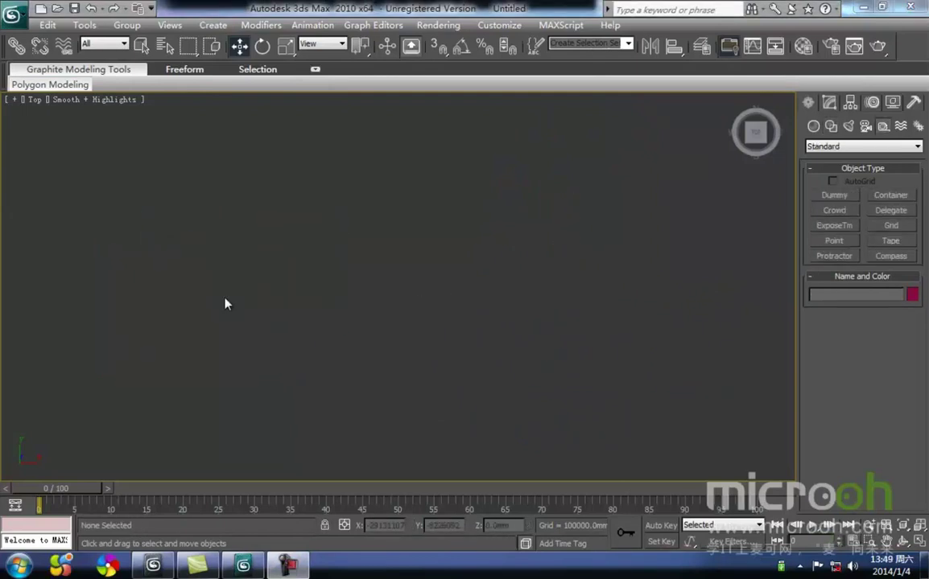
{"action": "left_click", "coordinate": [123, 45]}
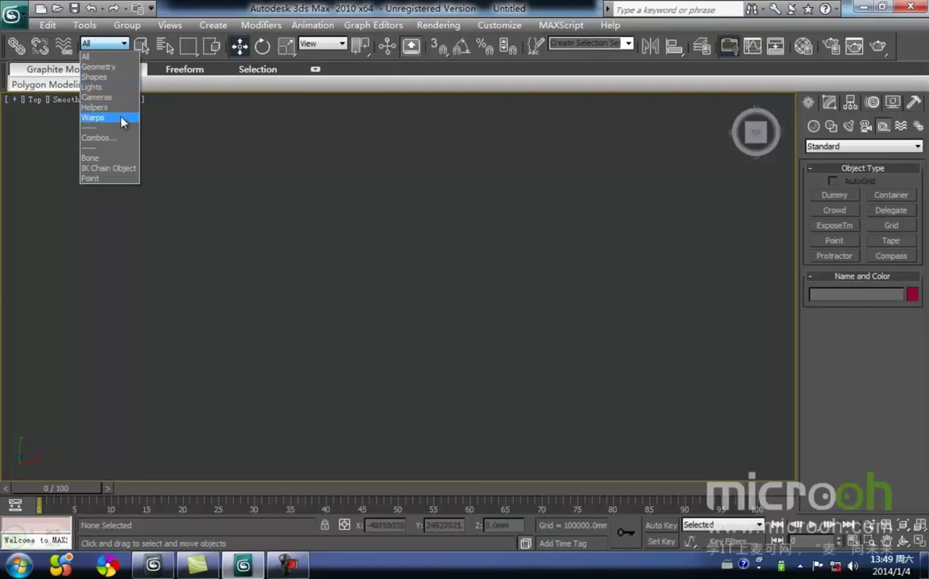
{"action": "left_click", "coordinate": [245, 183]}
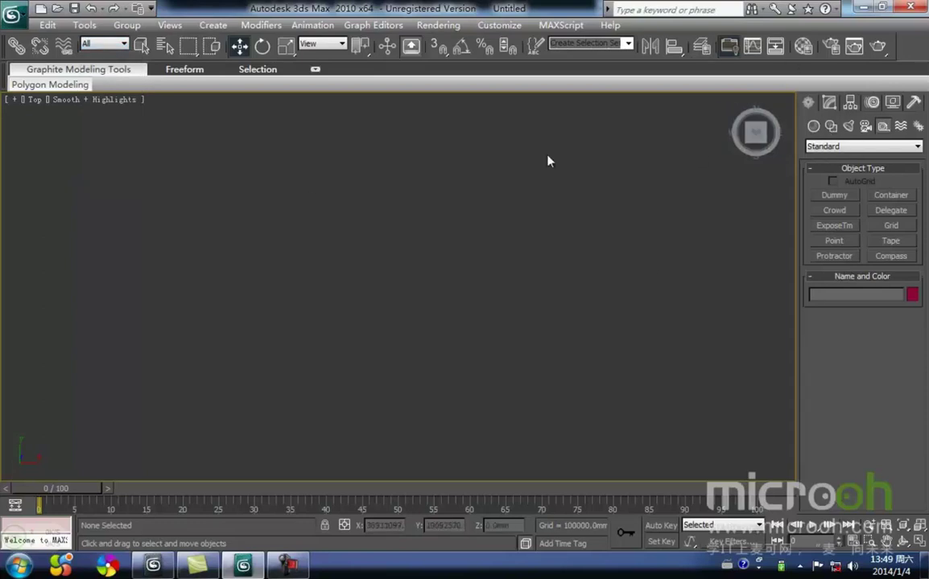
- Create a box in the Top view about 24,534,000 mm long and 40,182,000 mm wide
{"action": "left_click", "coordinate": [813, 127]}
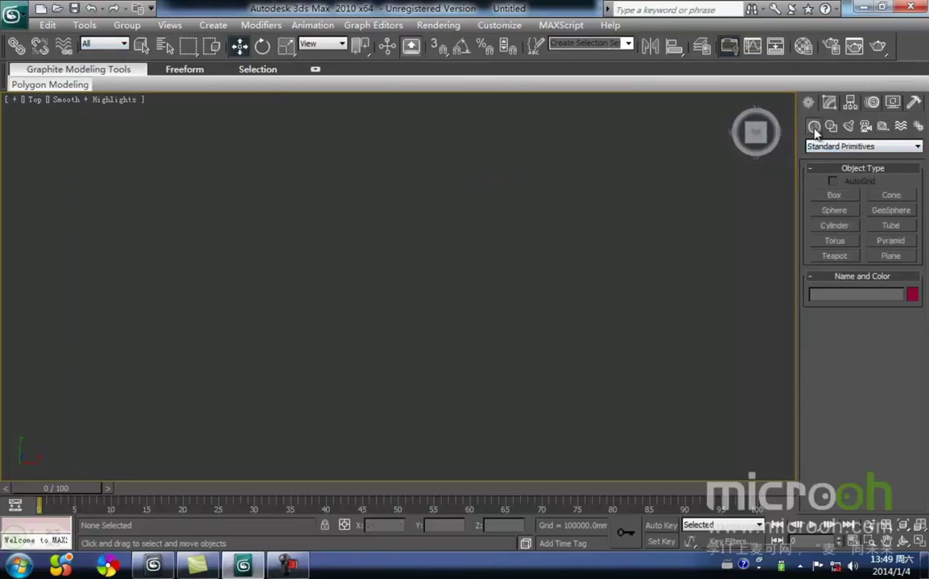
{"action": "left_click", "coordinate": [835, 195]}
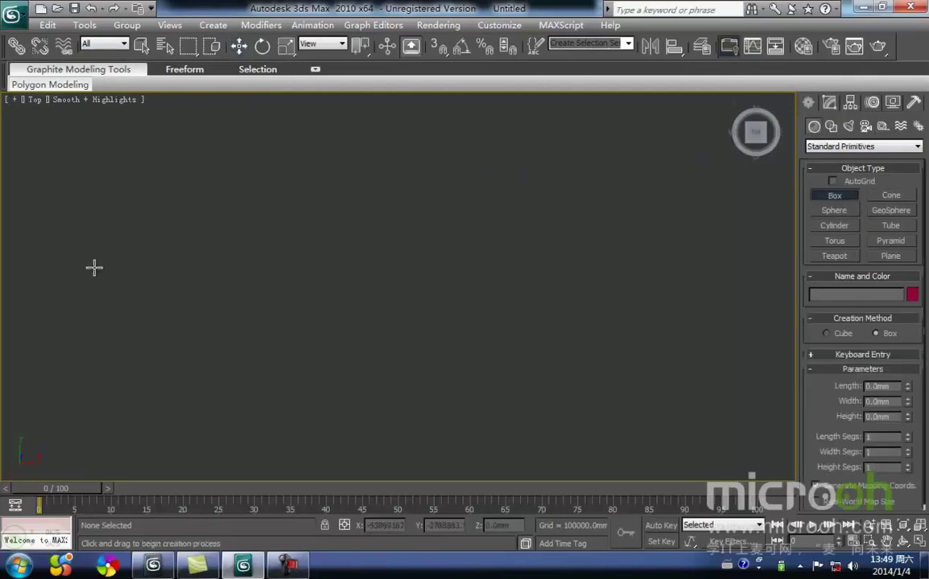
{"action": "left_click_drag", "start_coordinate": [87, 202], "coordinate": [311, 338]}
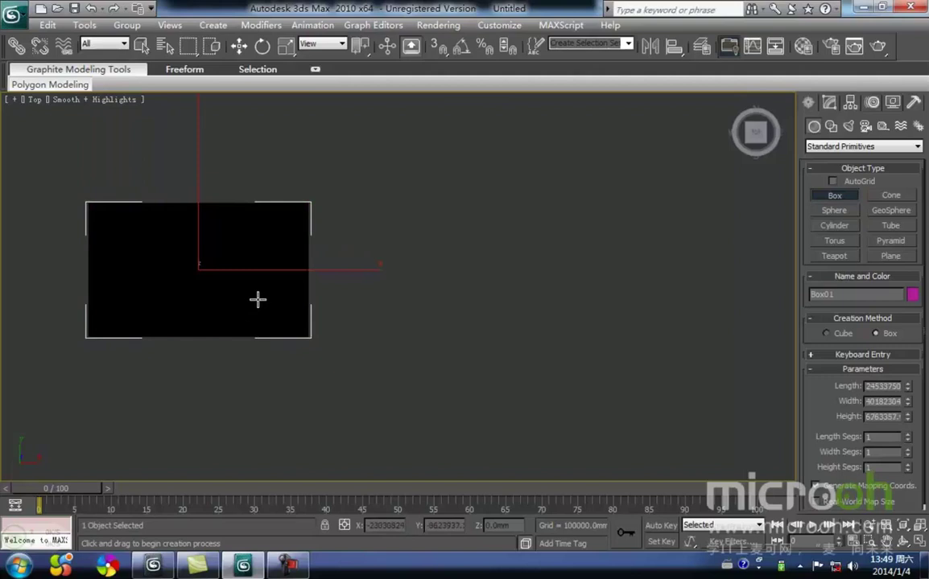
{"action": "left_click", "coordinate": [344, 330]}
{"action": "key", "text": "w"}
{"action": "scroll", "coordinate": [345, 356], "scroll_direction": "down", "scroll_amount": 2}
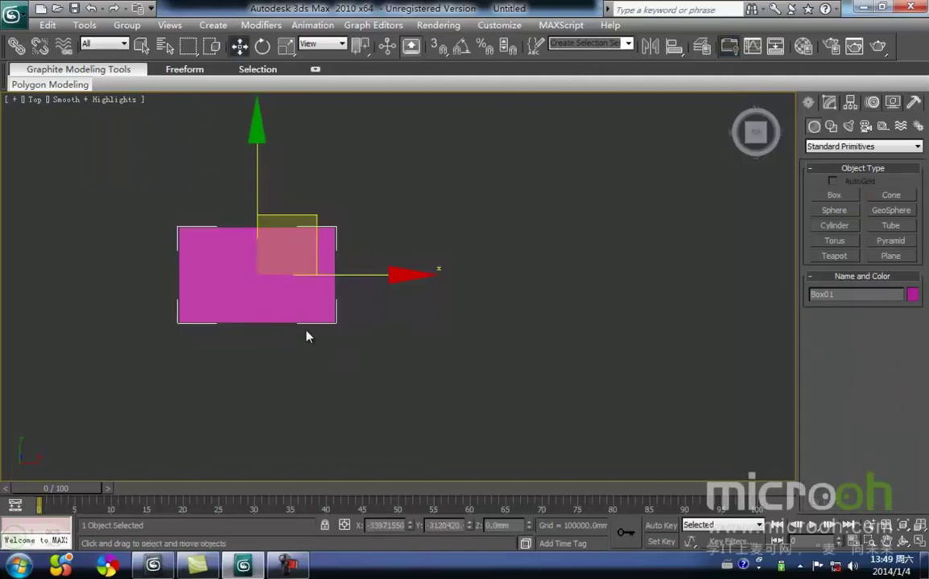
- Draw a rectangle spline of similar size directly to the right of the box in the Top view
{"action": "left_click", "coordinate": [831, 127]}
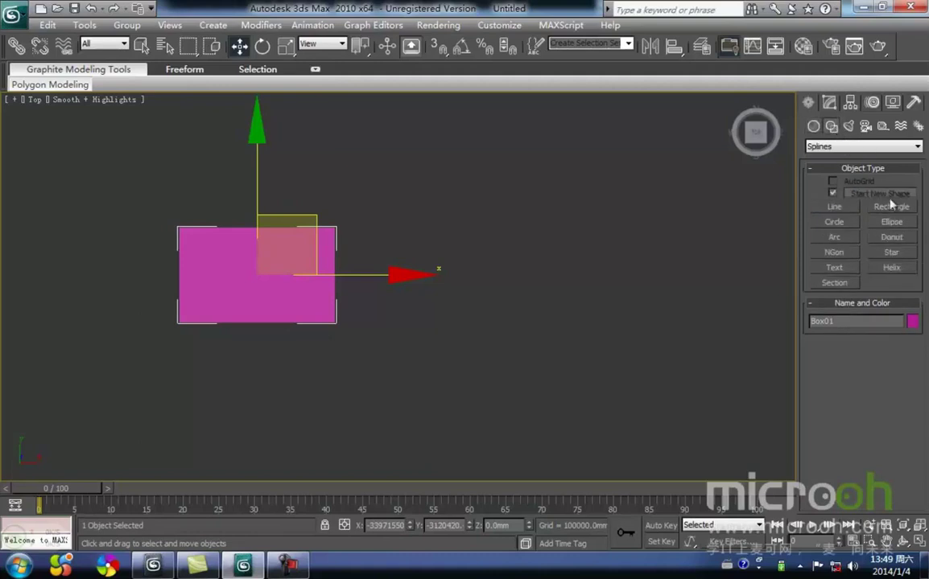
{"action": "left_click", "coordinate": [891, 206]}
{"action": "middle_click_drag", "start_coordinate": [488, 284], "coordinate": [442, 292]}
{"action": "left_click_drag", "start_coordinate": [315, 239], "coordinate": [457, 327]}
{"action": "key", "text": "w"}
{"action": "middle_click_drag", "start_coordinate": [440, 359], "coordinate": [437, 334]}
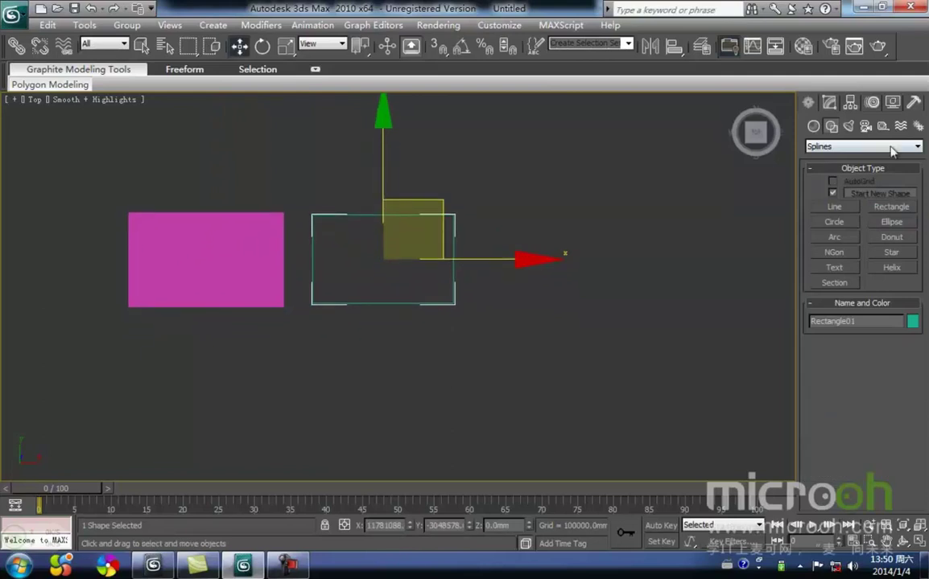
- Place a Free Direct light below the gap between the box and the rectangle in the Top view
{"action": "left_click", "coordinate": [848, 126]}
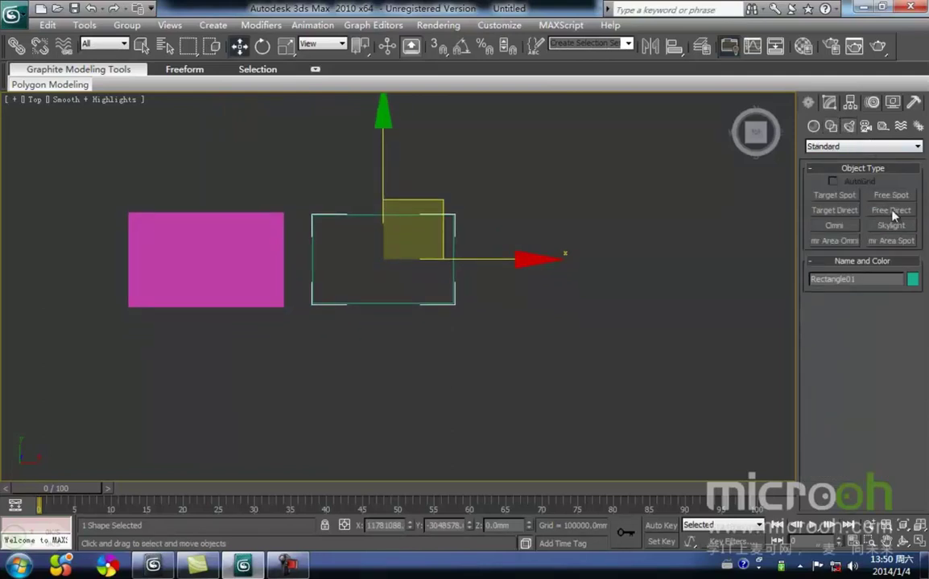
{"action": "left_click", "coordinate": [891, 212]}
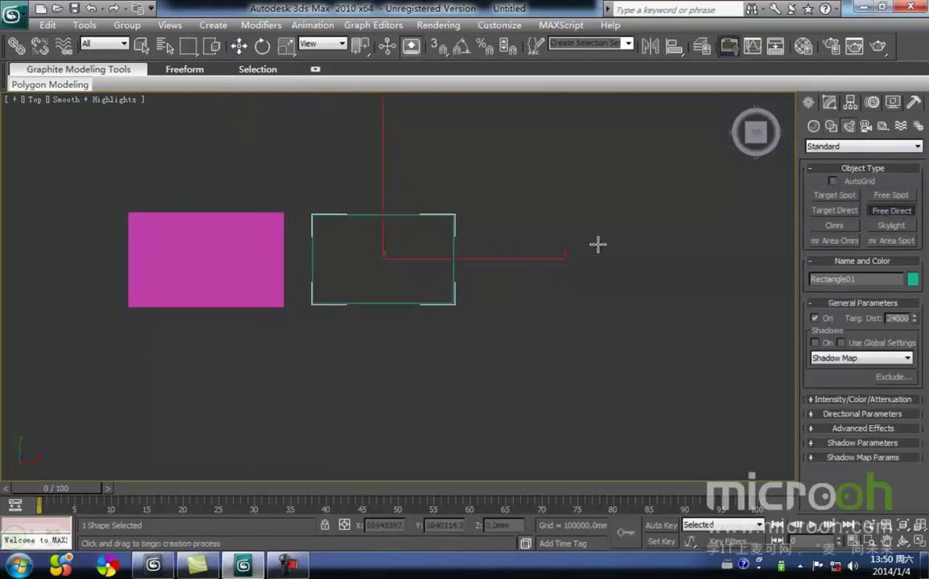
{"action": "left_click", "coordinate": [293, 342]}
{"action": "middle_click_drag", "start_coordinate": [379, 352], "coordinate": [415, 316]}
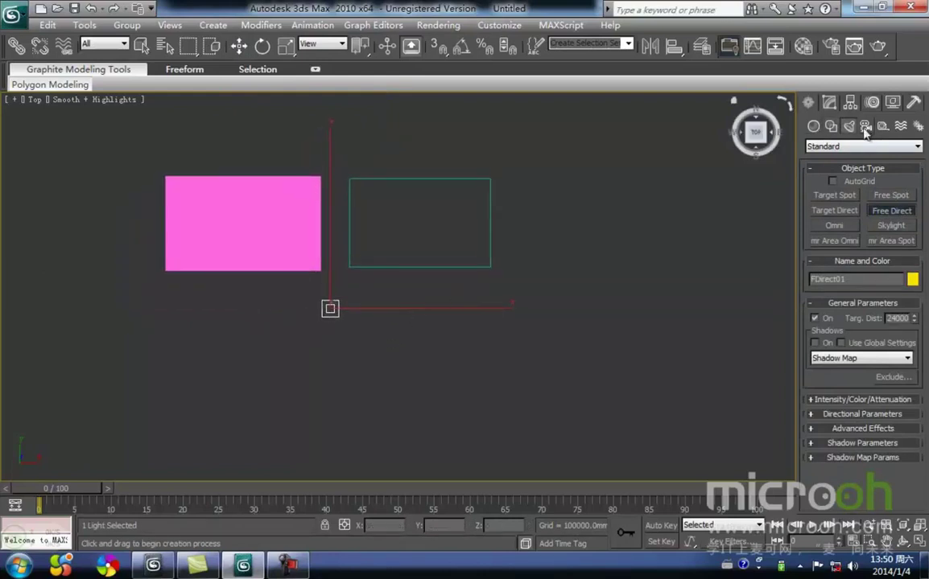
{"action": "right_click", "coordinate": [464, 384]}
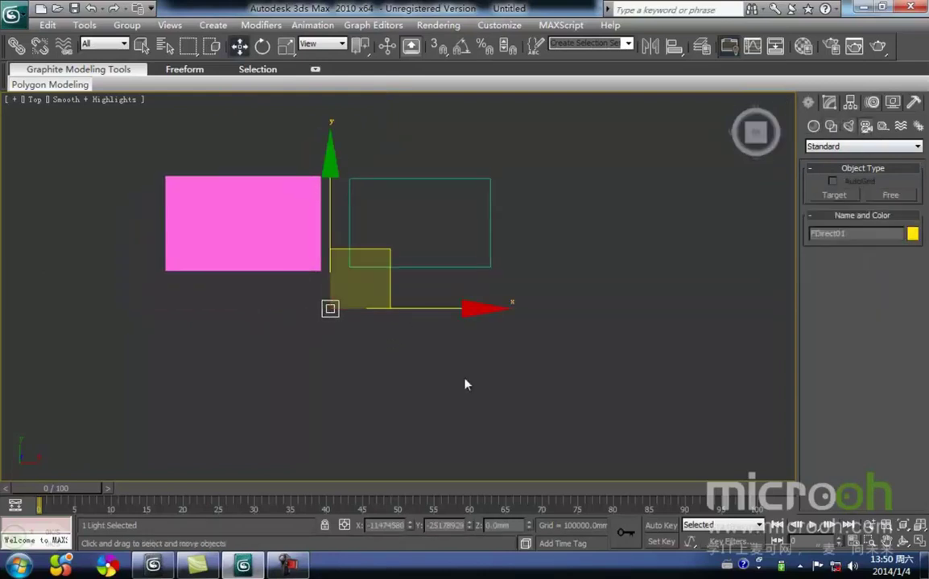
- Create a target camera below the box, aimed up and right toward the gap between the box and rectangle
{"action": "left_click", "coordinate": [837, 196]}
{"action": "left_click_drag", "start_coordinate": [229, 389], "coordinate": [333, 268]}
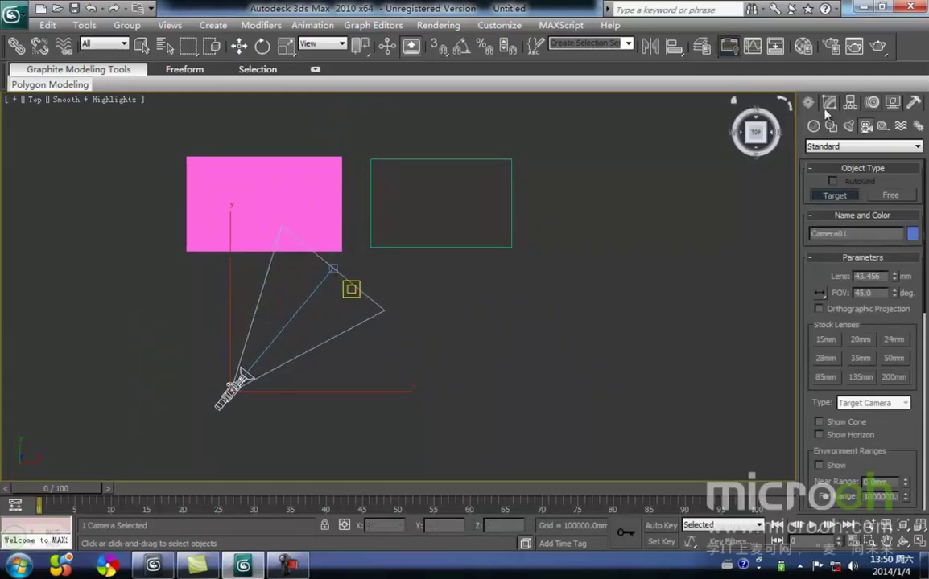
- Create a Tape helper below the rectangle, aimed straight up toward its lower edge in the Top view
{"action": "left_click", "coordinate": [883, 126]}
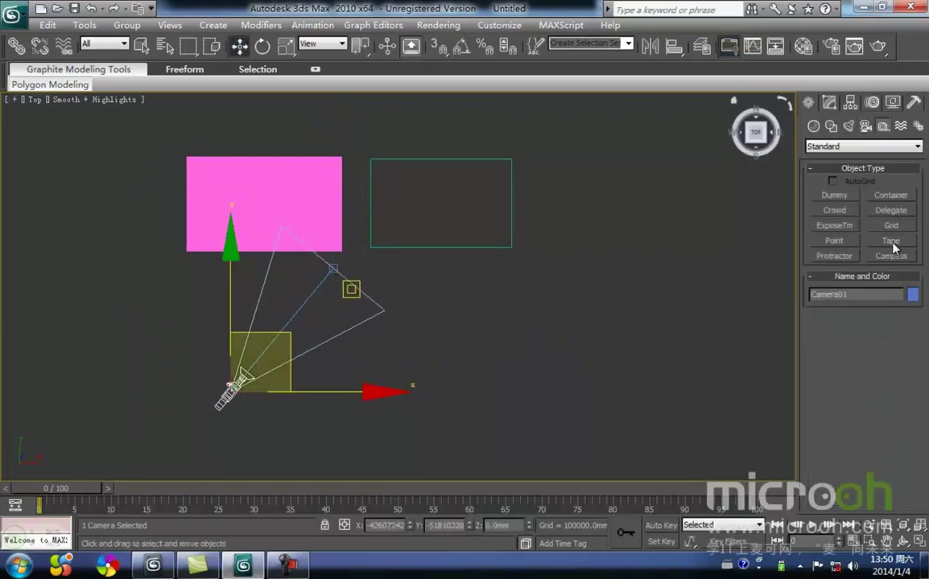
{"action": "left_click", "coordinate": [890, 241]}
{"action": "left_click_drag", "start_coordinate": [438, 386], "coordinate": [437, 264]}
{"action": "right_click", "coordinate": [477, 291]}
{"action": "left_click", "coordinate": [453, 330]}
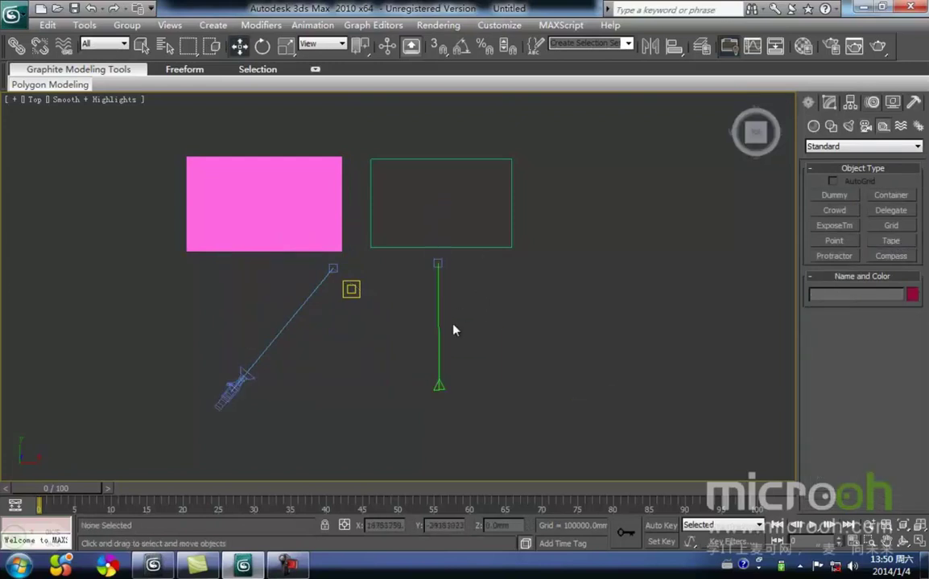
{"action": "middle_click_drag", "start_coordinate": [457, 316], "coordinate": [464, 341]}
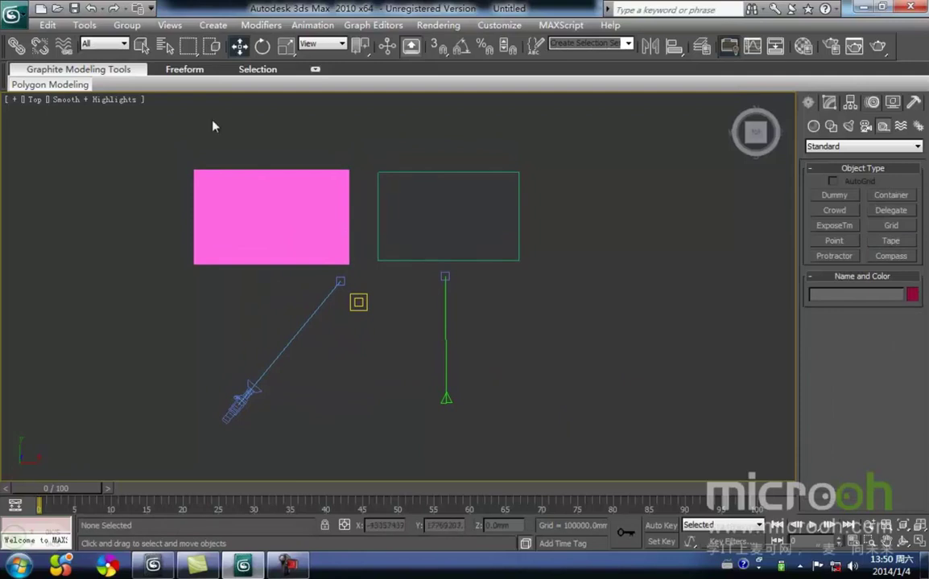
- With the selection filter set to All, region-select every object and move them together slightly up and left
{"action": "left_click", "coordinate": [124, 44]}
{"action": "left_click", "coordinate": [93, 56]}
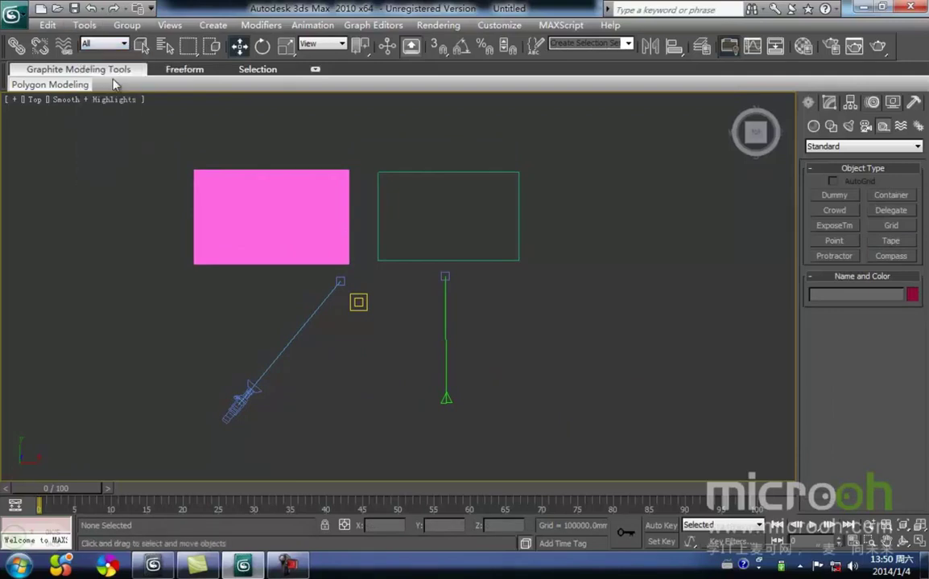
{"action": "scroll", "coordinate": [404, 268], "scroll_direction": "down", "scroll_amount": 3}
{"action": "left_click_drag", "start_coordinate": [531, 417], "coordinate": [216, 140]}
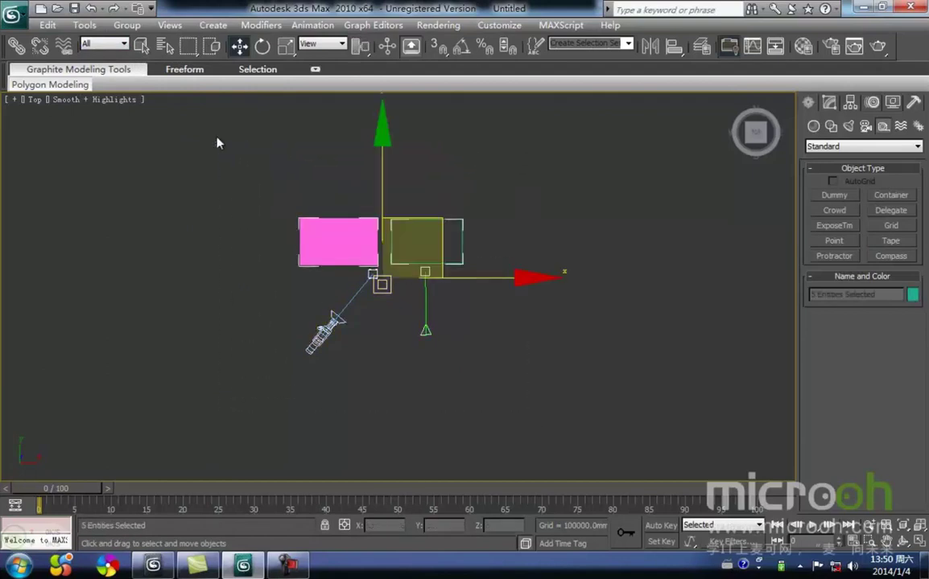
{"action": "mouse_move", "coordinate": [437, 218]}
{"action": "left_mouse_down"}
{"action": "mouse_move", "coordinate": [453, 212]}
{"action": "mouse_move", "coordinate": [440, 247]}
{"action": "mouse_move", "coordinate": [370, 212]}
{"action": "mouse_move", "coordinate": [428, 205]}
{"action": "left_mouse_up"}
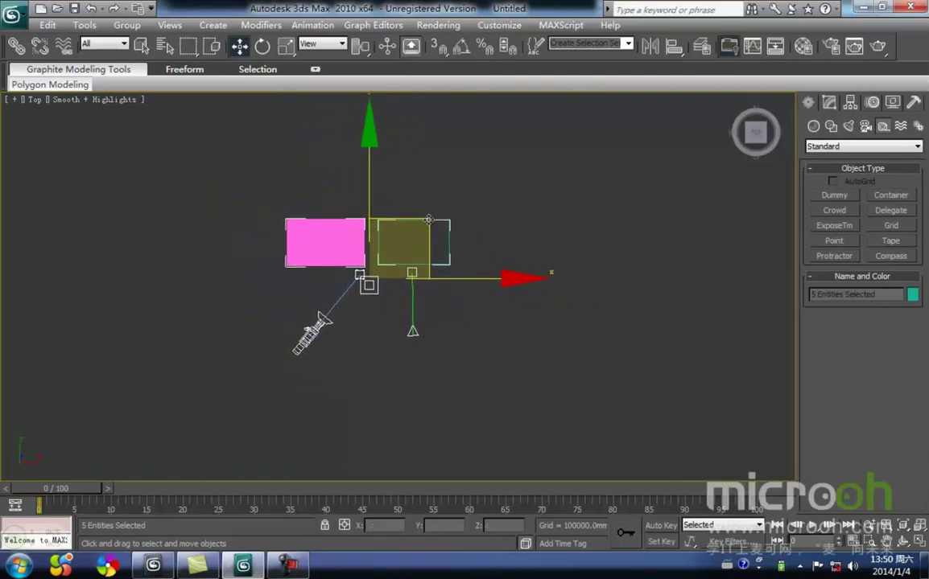
{"action": "left_click", "coordinate": [498, 271]}
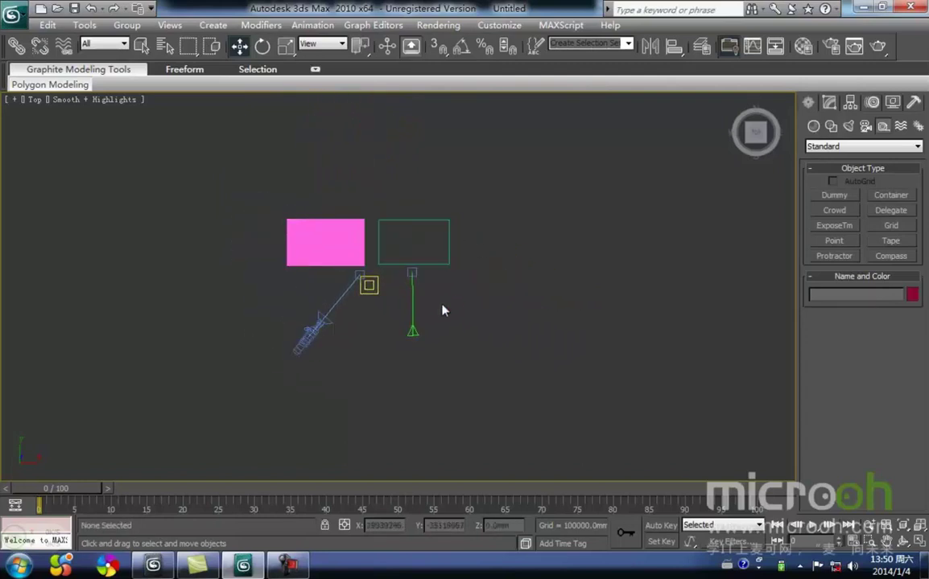
- Set the selection filter to Geometry, region-select across all objects and move the box slightly up
{"action": "left_click", "coordinate": [125, 47]}
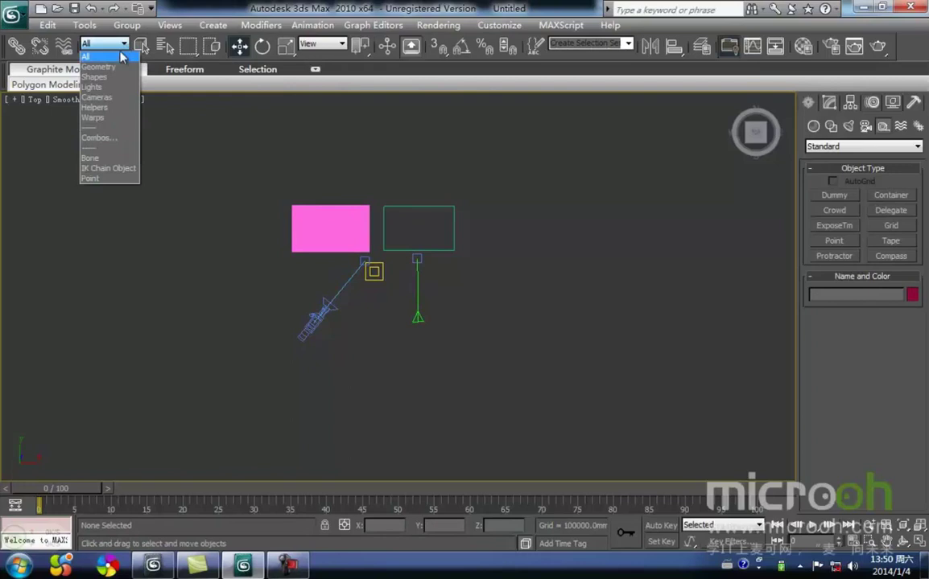
{"action": "left_click", "coordinate": [104, 66]}
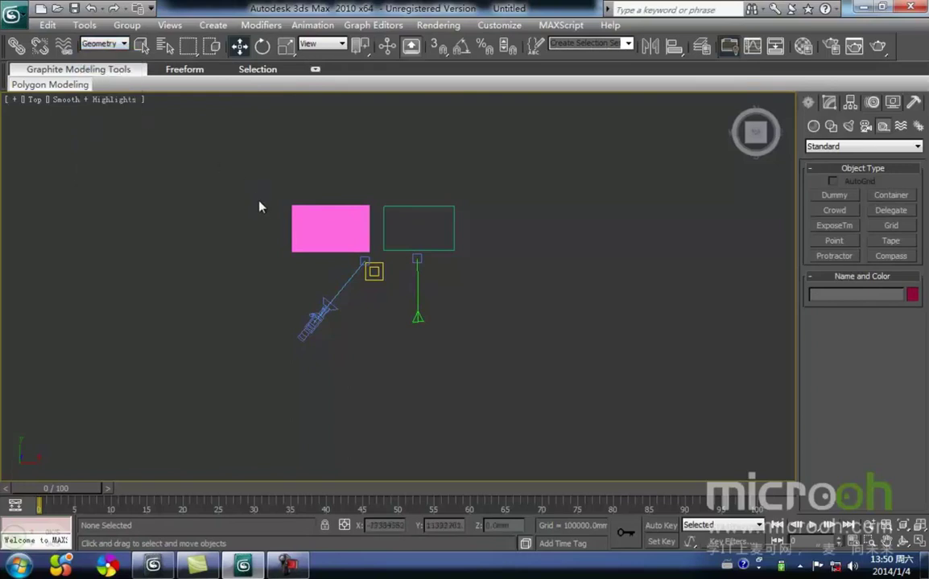
{"action": "left_click_drag", "start_coordinate": [512, 374], "coordinate": [237, 159]}
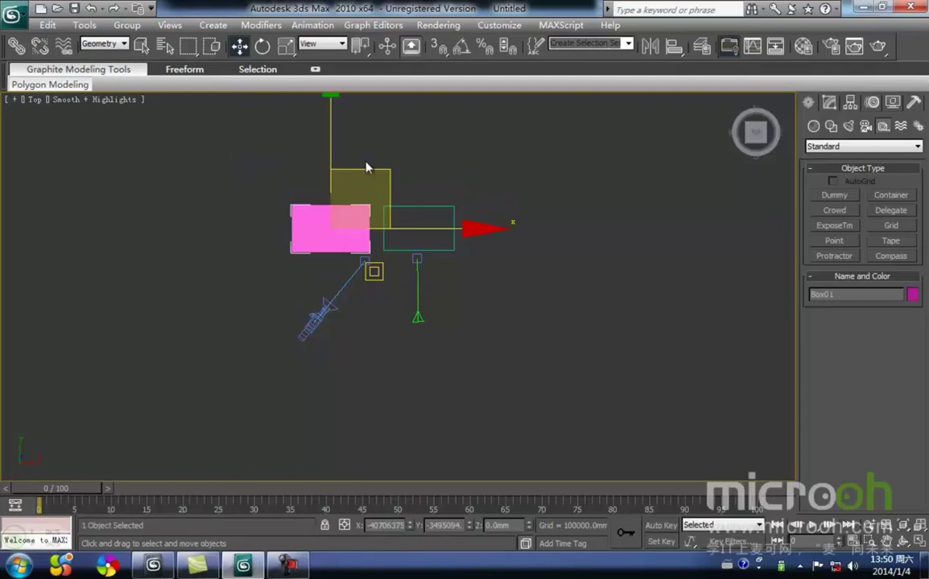
{"action": "mouse_move", "coordinate": [380, 170]}
{"action": "left_mouse_down"}
{"action": "mouse_move", "coordinate": [355, 156]}
{"action": "mouse_move", "coordinate": [379, 168]}
{"action": "left_mouse_up"}
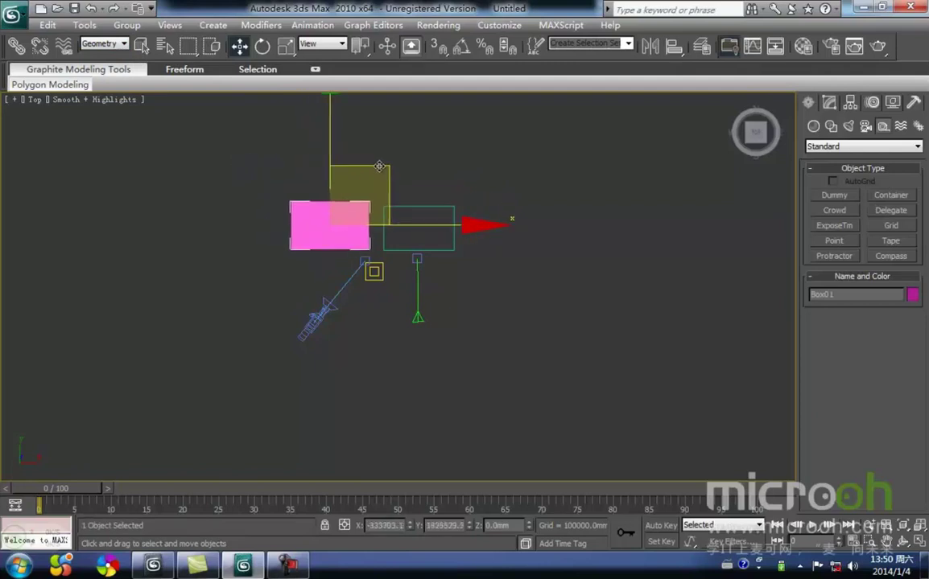
- Set the selection filter to Shapes, region-select across all objects and move the rectangle slightly up and left
{"action": "left_click", "coordinate": [124, 45]}
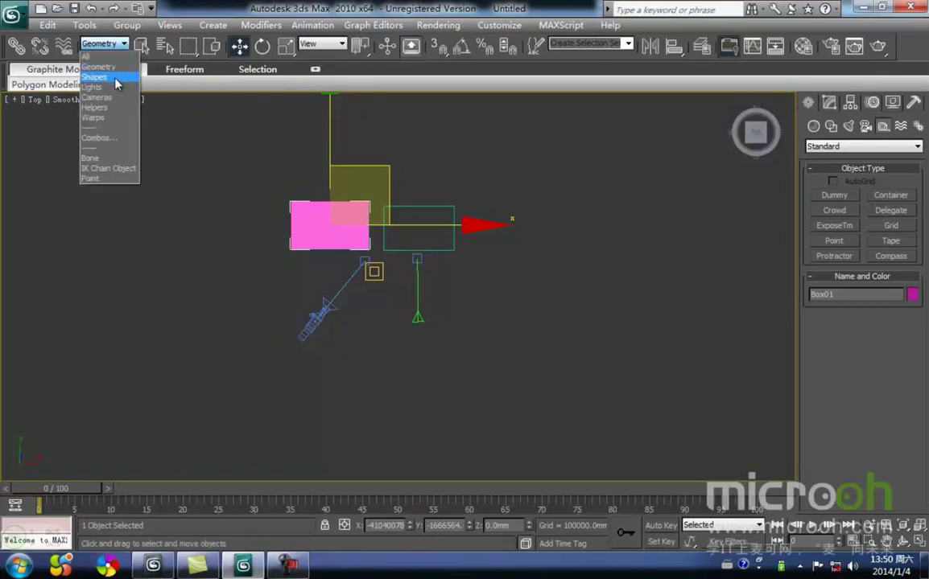
{"action": "left_click", "coordinate": [116, 78]}
{"action": "left_click_drag", "start_coordinate": [559, 419], "coordinate": [211, 141]}
{"action": "mouse_move", "coordinate": [469, 172]}
{"action": "left_mouse_down"}
{"action": "mouse_move", "coordinate": [486, 163]}
{"action": "mouse_move", "coordinate": [462, 162]}
{"action": "left_mouse_up"}
{"action": "left_click", "coordinate": [477, 249]}
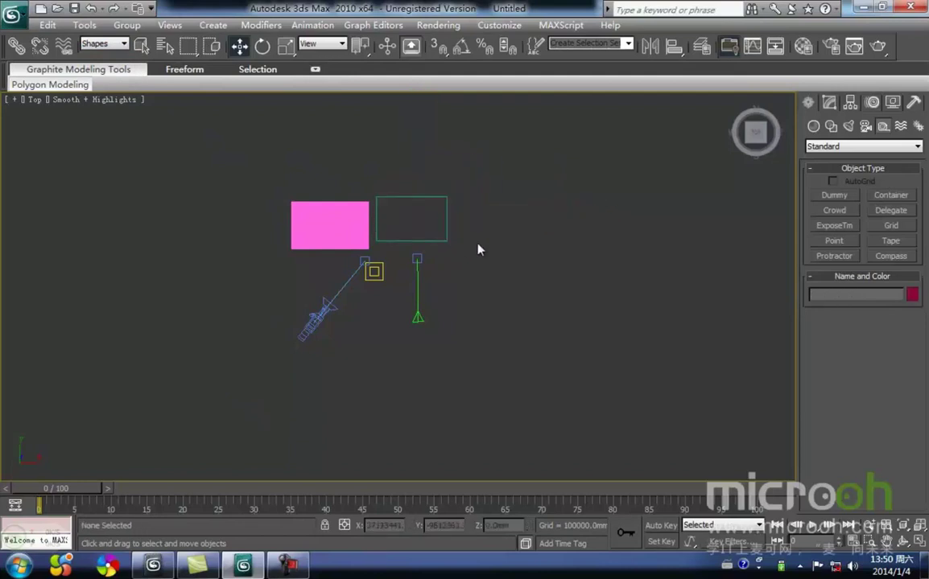
- Set the selection filter to Cameras and region-select across all objects to pick only the camera
{"action": "left_click", "coordinate": [105, 43]}
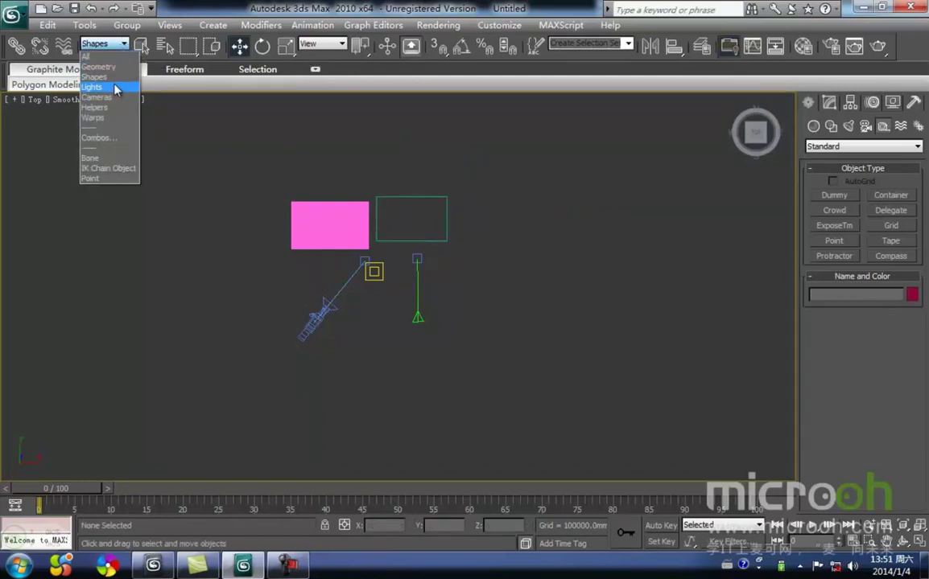
{"action": "left_click", "coordinate": [116, 96]}
{"action": "left_click_drag", "start_coordinate": [200, 174], "coordinate": [519, 418]}
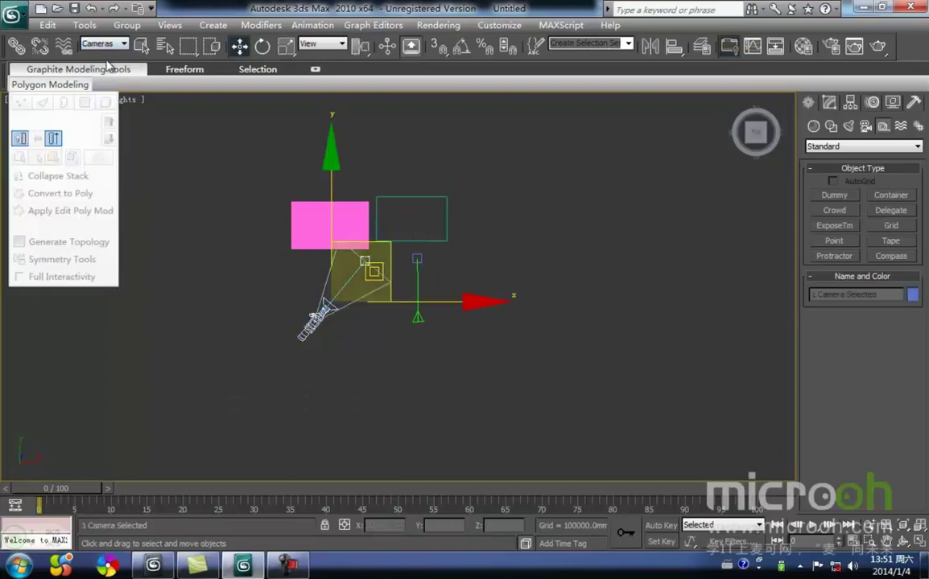
- Set the selection filter to Lights, region-select across all objects to pick only the light, and clear the selection
{"action": "left_click", "coordinate": [127, 46]}
{"action": "left_click", "coordinate": [113, 84]}
{"action": "left_click_drag", "start_coordinate": [563, 378], "coordinate": [234, 144]}
{"action": "left_click", "coordinate": [508, 392]}
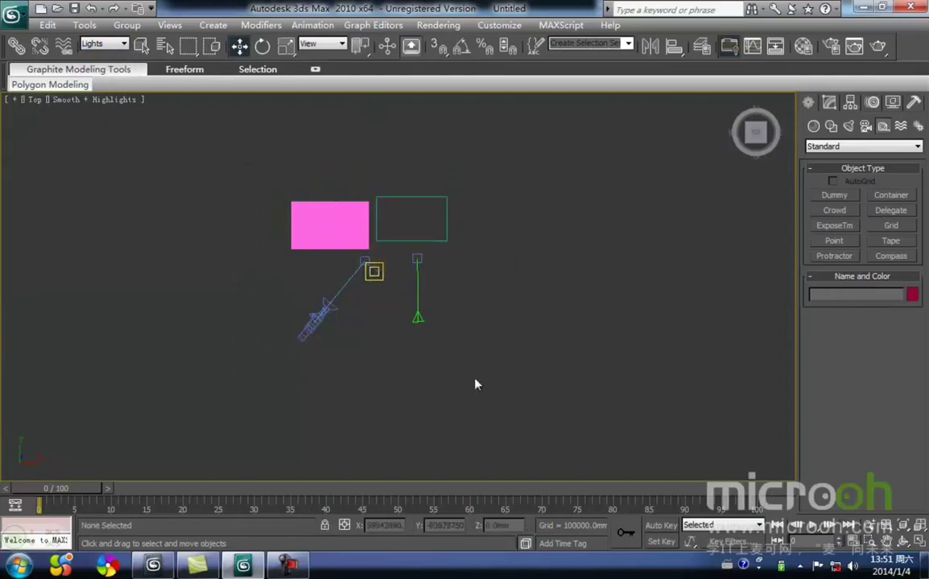
- Set the selection filter to Helpers, region-select across all objects, move the tape slightly left and deselect it
{"action": "left_click", "coordinate": [121, 44]}
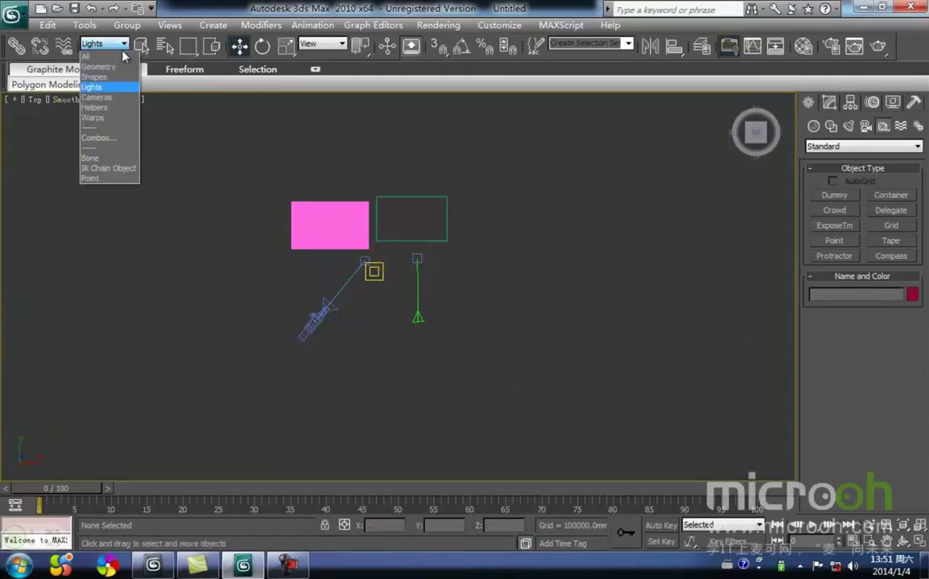
{"action": "left_click", "coordinate": [111, 107]}
{"action": "left_click_drag", "start_coordinate": [537, 402], "coordinate": [229, 138]}
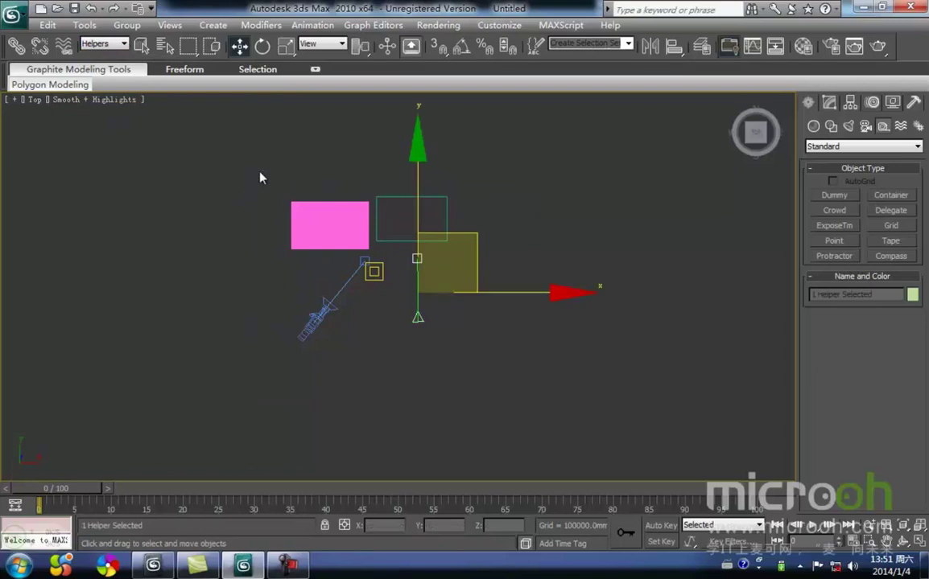
{"action": "left_click_drag", "start_coordinate": [476, 243], "coordinate": [455, 243]}
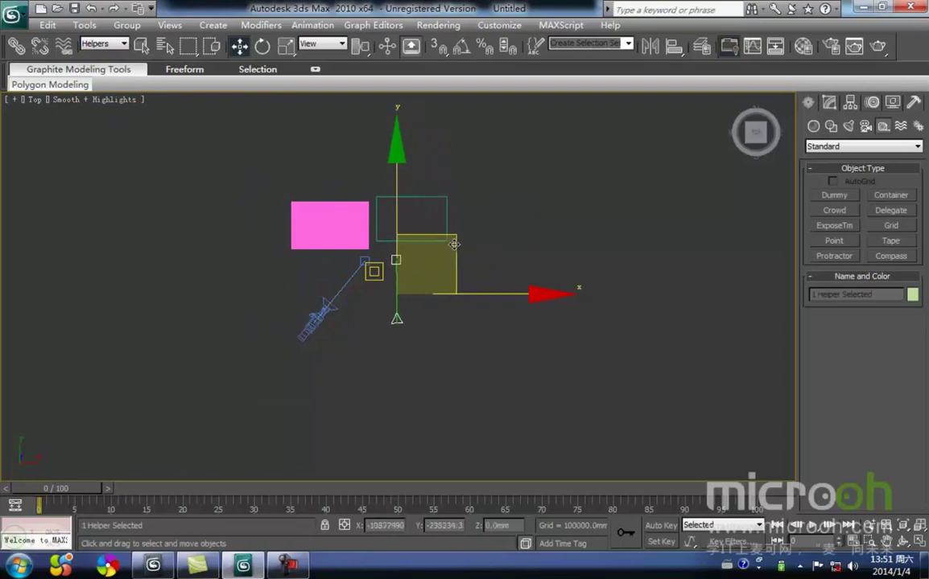
{"action": "left_click", "coordinate": [441, 280]}
{"action": "middle_click_drag", "start_coordinate": [442, 280], "coordinate": [455, 311]}
{"action": "middle_click_drag", "start_coordinate": [446, 346], "coordinate": [448, 316]}
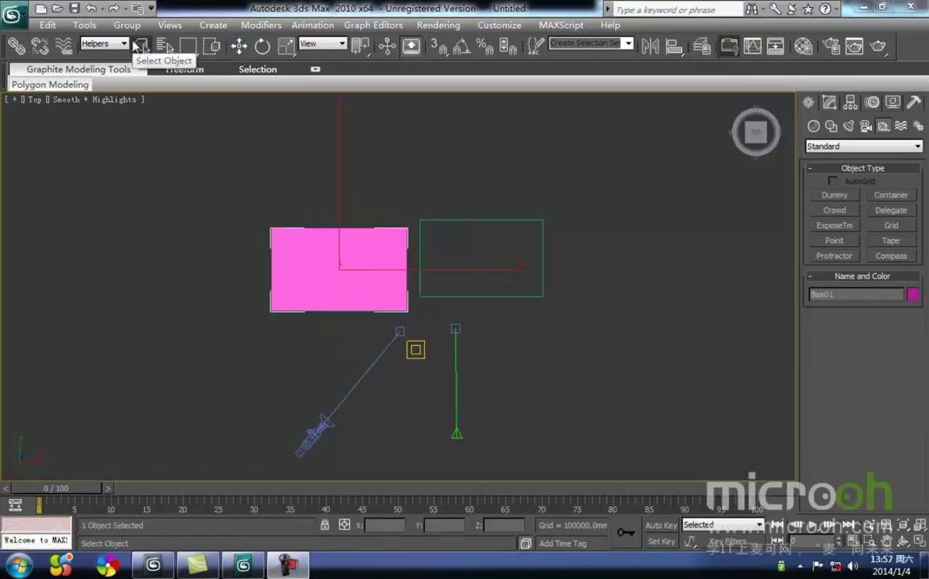
- With the Select Object tool and the filter set to All, select the rectangle, camera target, light and tape target one after another
{"action": "left_click", "coordinate": [139, 47]}
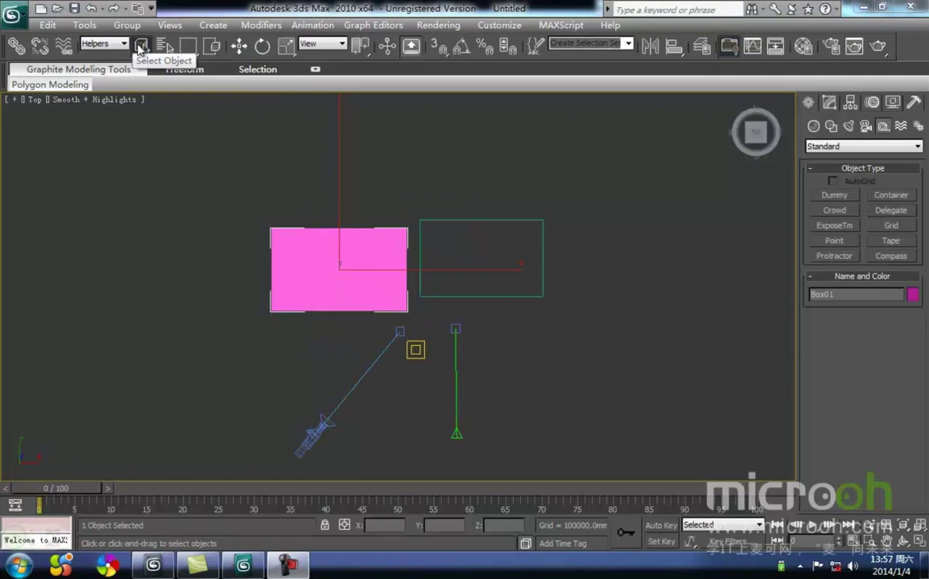
{"action": "left_click", "coordinate": [121, 44]}
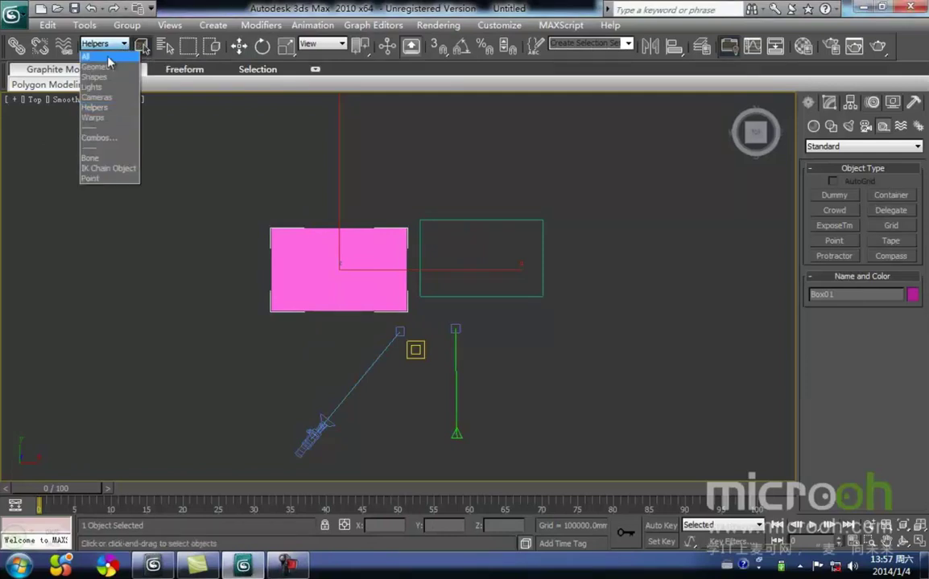
{"action": "left_click", "coordinate": [87, 56]}
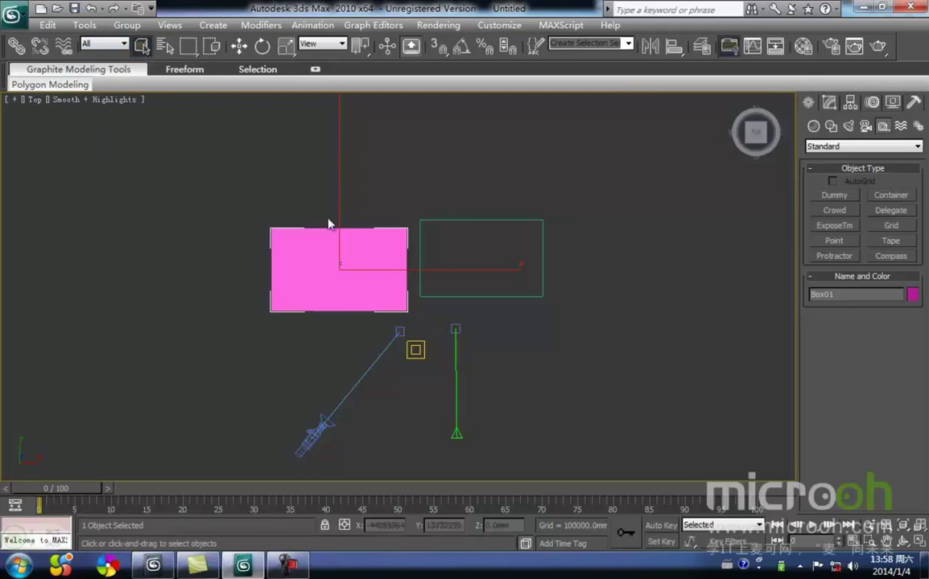
{"action": "left_click", "coordinate": [496, 220]}
{"action": "left_click", "coordinate": [400, 332]}
{"action": "left_click", "coordinate": [416, 349]}
{"action": "left_click", "coordinate": [455, 329]}
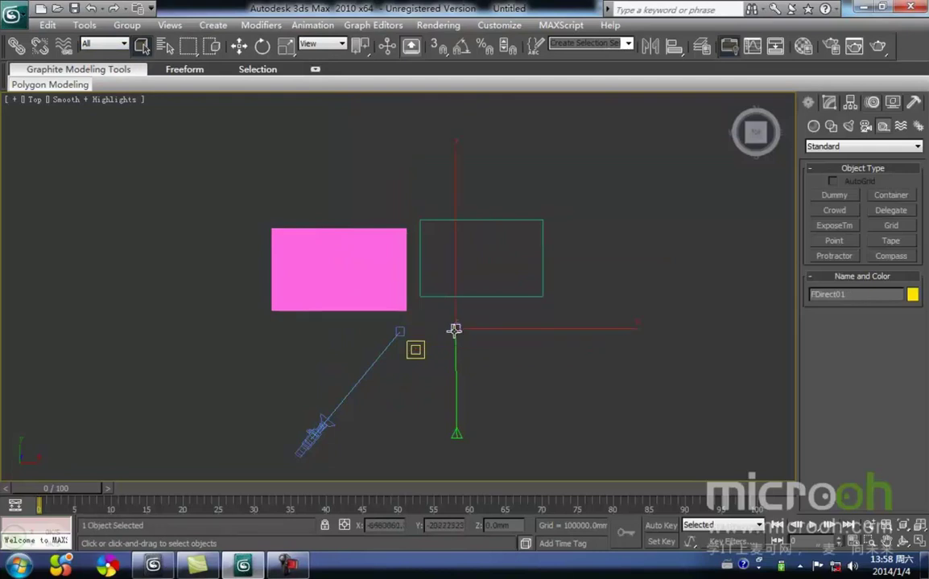
- Select Box01 by name from the list of scene objects
{"action": "left_click", "coordinate": [163, 46]}
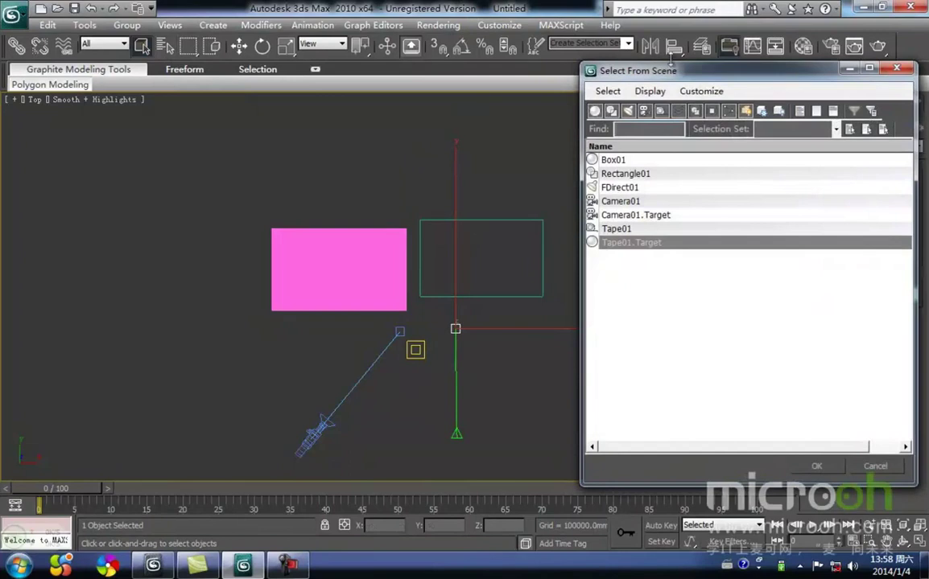
{"action": "left_click_drag", "start_coordinate": [697, 77], "coordinate": [691, 81]}
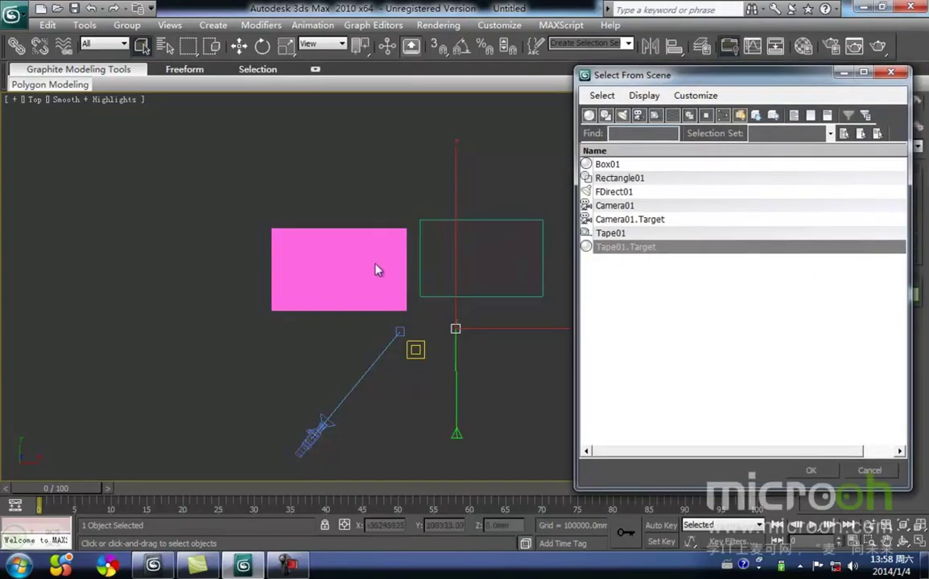
{"action": "left_click", "coordinate": [605, 165]}
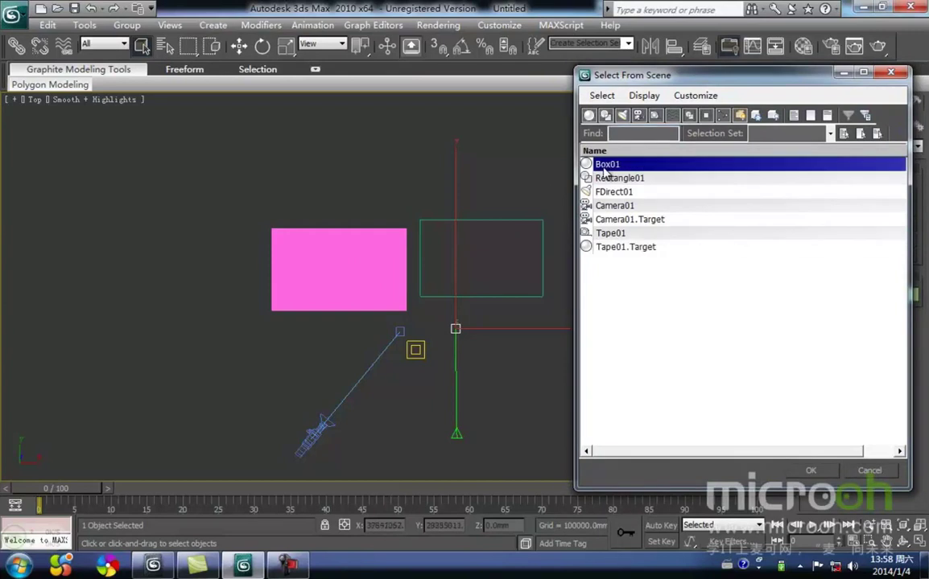
{"action": "left_click", "coordinate": [823, 472]}
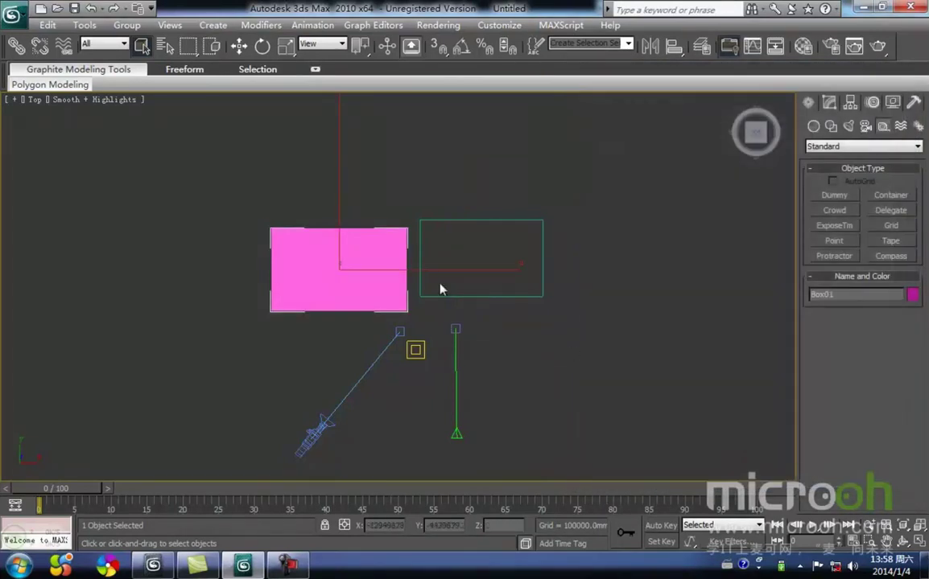
- Select Rectangle01 by name from the list of scene objects
{"action": "middle_click_drag", "start_coordinate": [379, 272], "coordinate": [387, 248]}
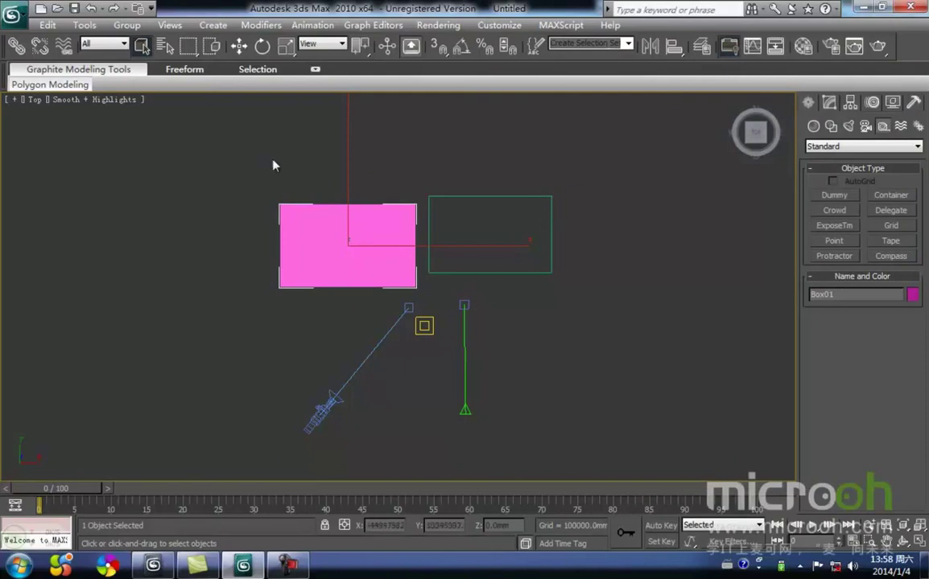
{"action": "left_click", "coordinate": [164, 46]}
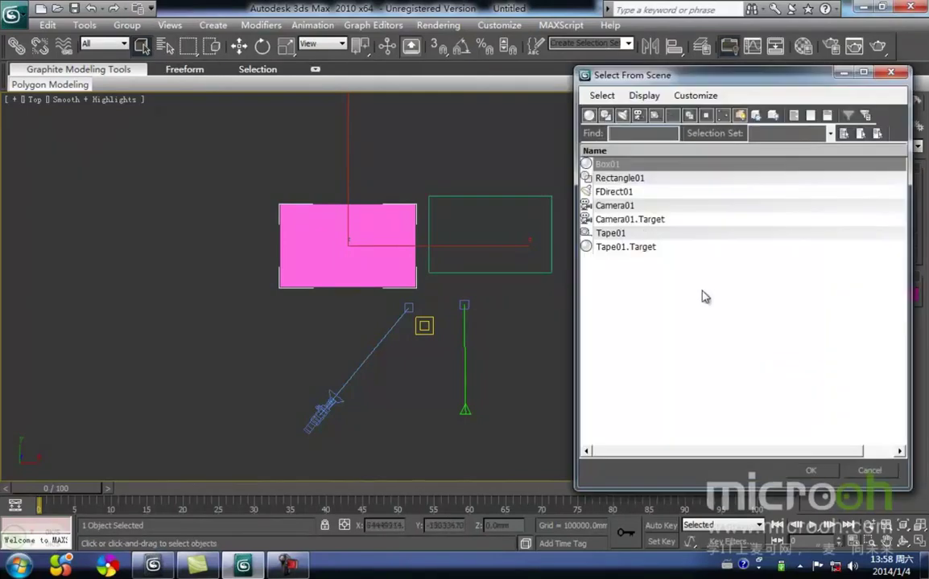
{"action": "left_click", "coordinate": [616, 177]}
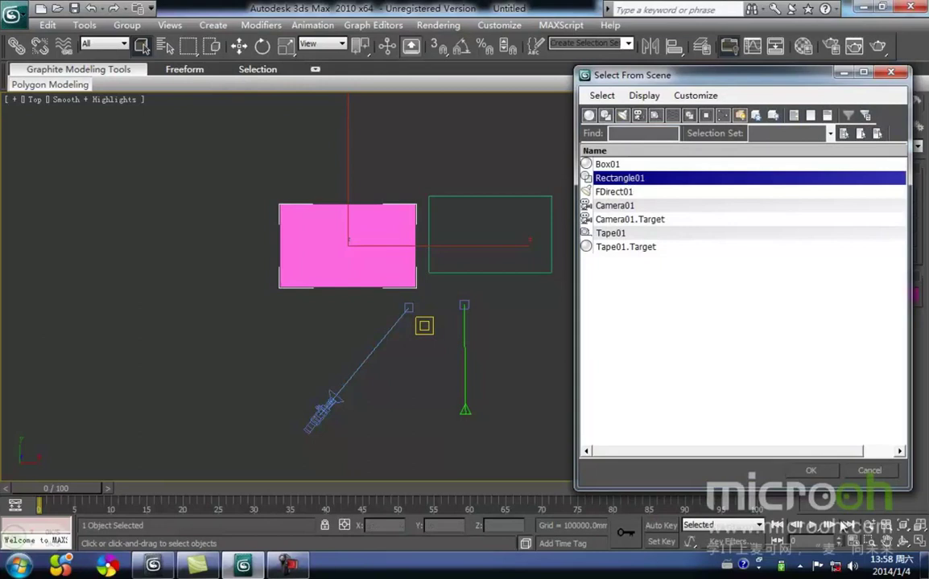
{"action": "left_click", "coordinate": [813, 472]}
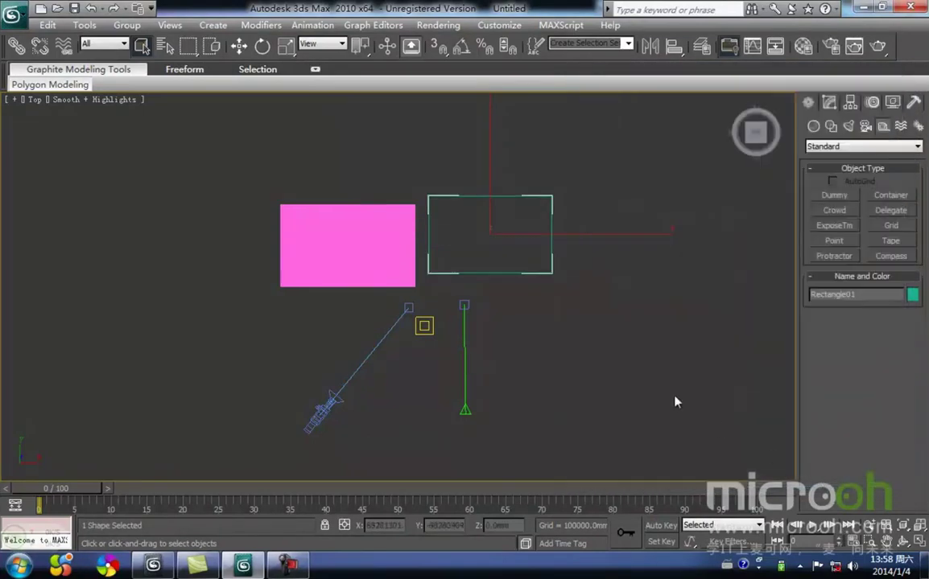
- Select Camera01 by name from the list of scene objects
{"action": "left_click", "coordinate": [164, 46]}
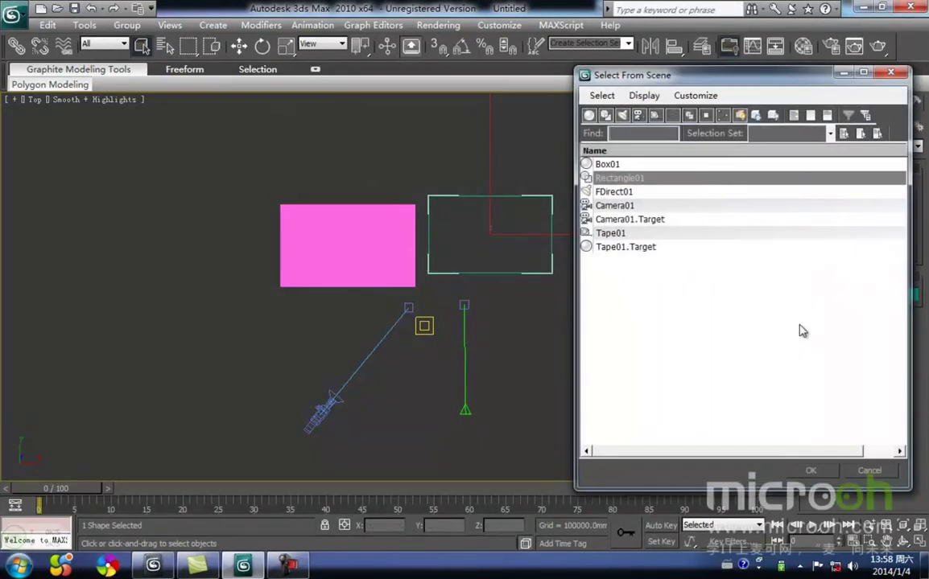
{"action": "left_click", "coordinate": [619, 222]}
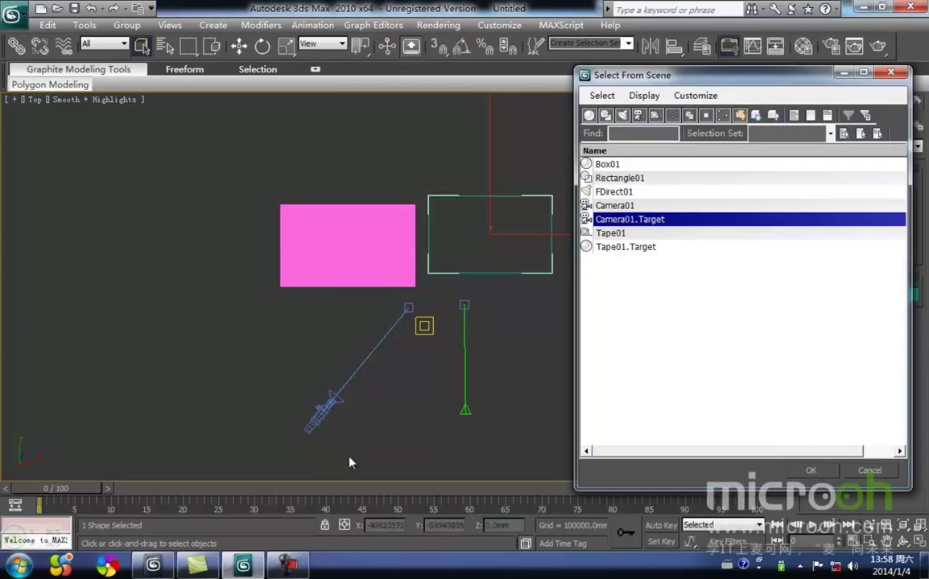
{"action": "left_click", "coordinate": [617, 207]}
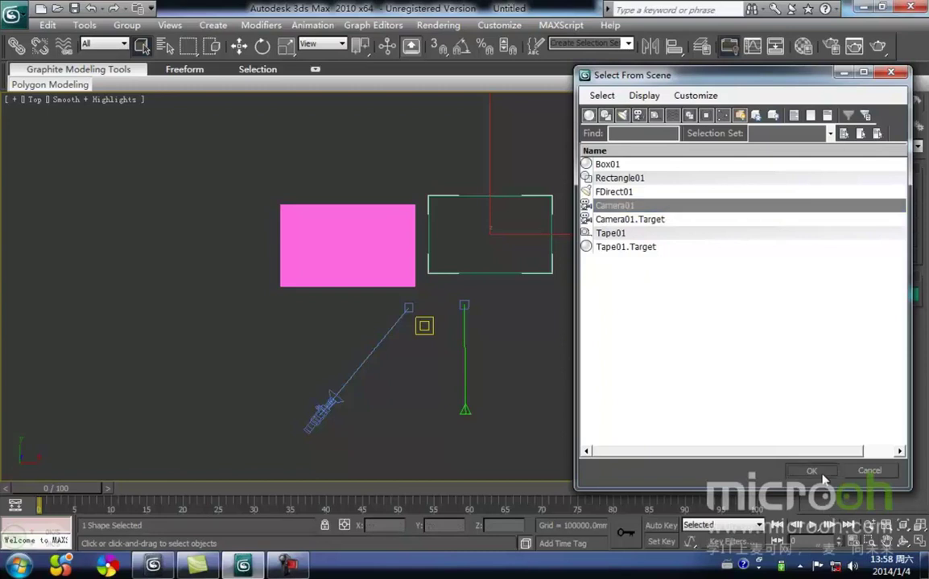
{"action": "left_click", "coordinate": [812, 471]}
{"action": "middle_click_drag", "start_coordinate": [368, 354], "coordinate": [373, 346]}
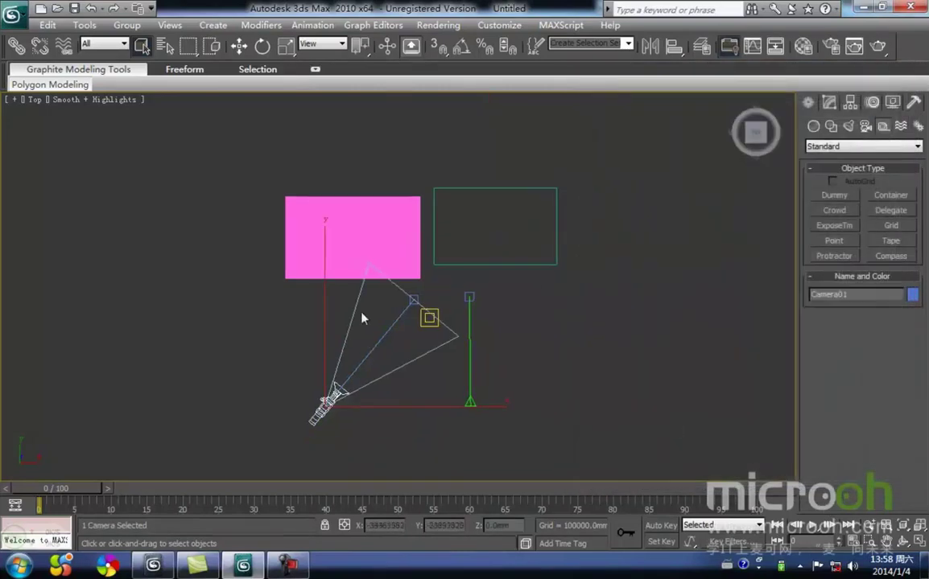
- Select Camera01.Target by name from the list of scene objects
{"action": "left_click", "coordinate": [164, 46]}
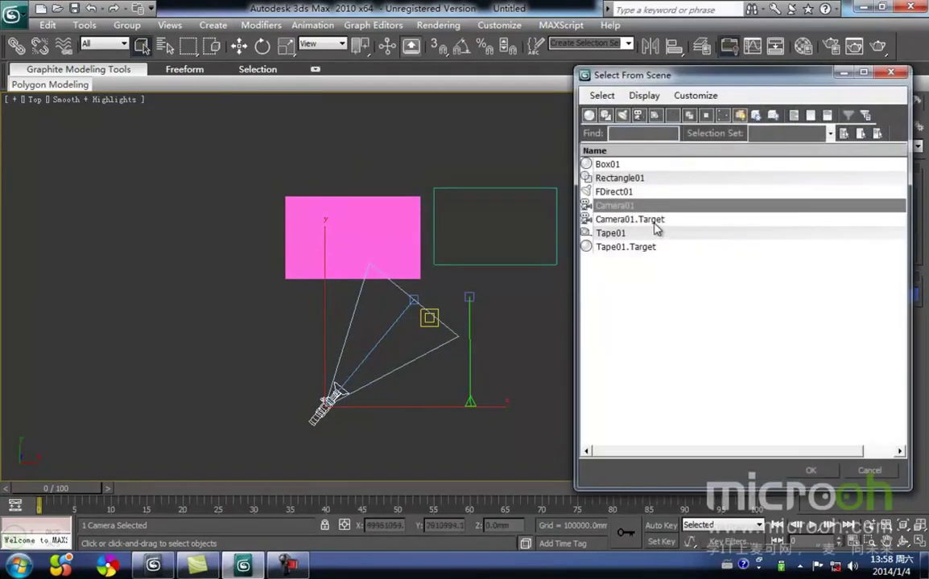
{"action": "left_click", "coordinate": [595, 218]}
{"action": "left_click", "coordinate": [812, 471]}
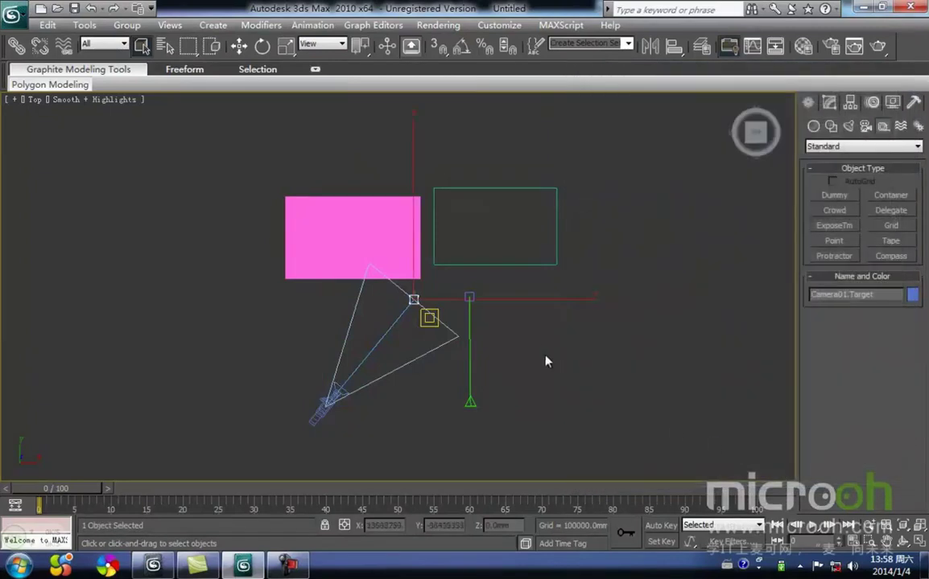
{"action": "middle_click_drag", "start_coordinate": [540, 354], "coordinate": [541, 344]}
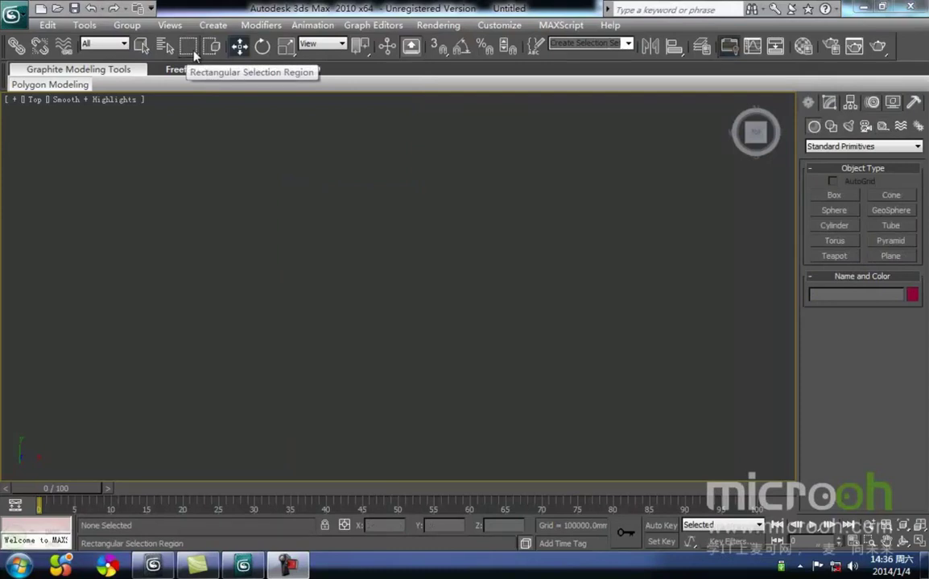
- Create a loose cluster of eight spheres of different sizes in the empty Top view, ending with nothing selected
{"action": "left_click", "coordinate": [834, 210]}
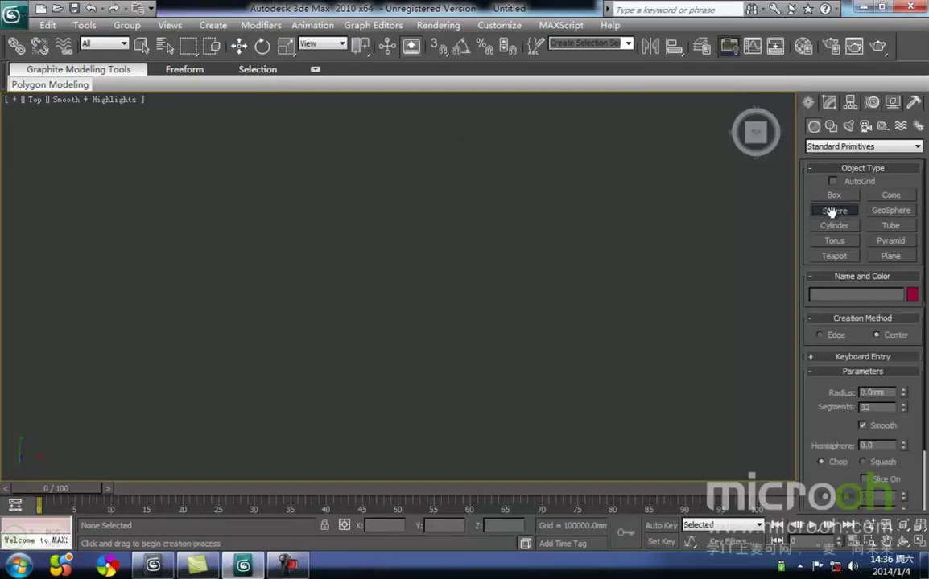
{"action": "left_click_drag", "start_coordinate": [247, 225], "coordinate": [318, 254]}
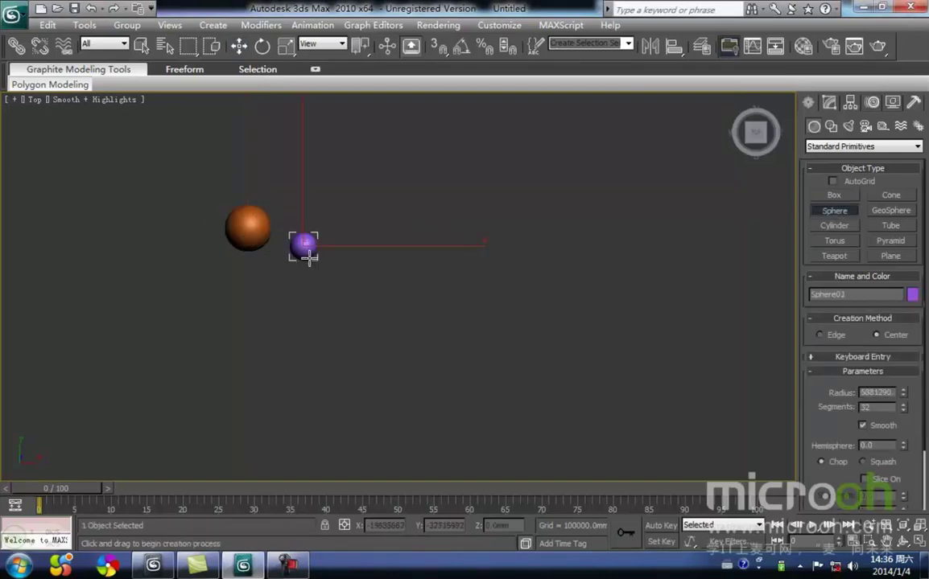
{"action": "scroll", "coordinate": [344, 263], "scroll_direction": "up", "scroll_amount": 2}
{"action": "middle_click_drag", "start_coordinate": [344, 263], "coordinate": [395, 269]}
{"action": "left_click_drag", "start_coordinate": [378, 216], "coordinate": [354, 221]}
{"action": "left_click_drag", "start_coordinate": [250, 280], "coordinate": [259, 286]}
{"action": "left_click_drag", "start_coordinate": [342, 310], "coordinate": [292, 321]}
{"action": "left_click_drag", "start_coordinate": [316, 171], "coordinate": [301, 158]}
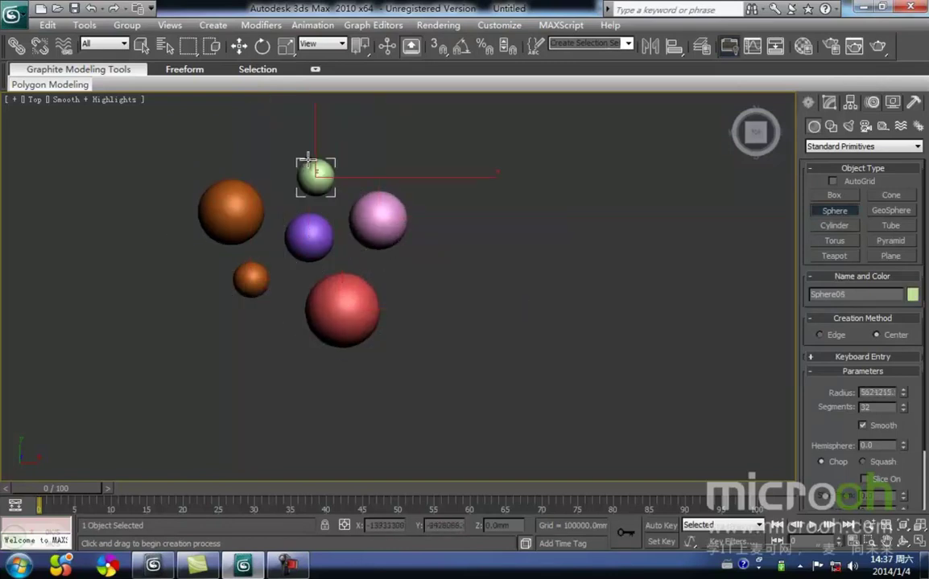
{"action": "left_click_drag", "start_coordinate": [259, 339], "coordinate": [241, 364]}
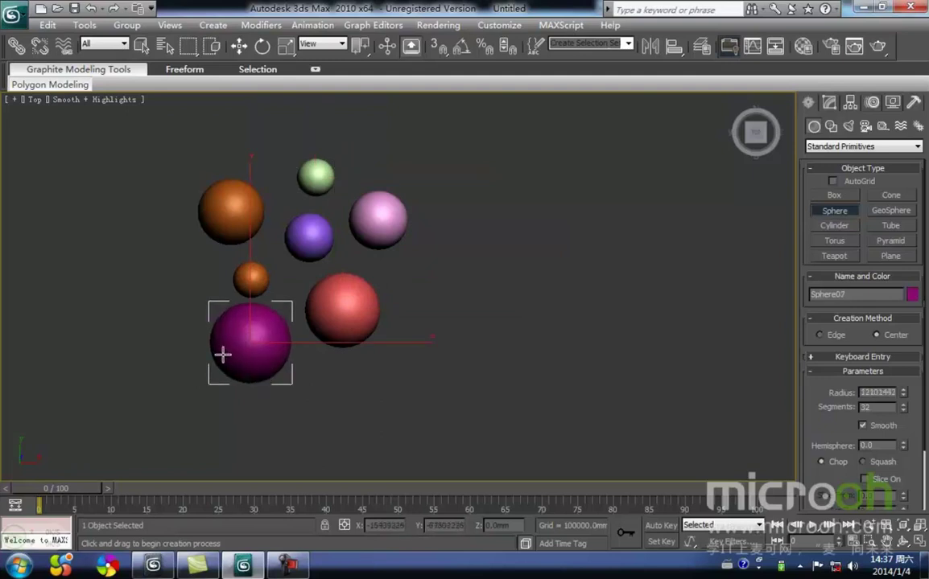
{"action": "middle_click_drag", "start_coordinate": [172, 304], "coordinate": [266, 323]}
{"action": "left_click_drag", "start_coordinate": [265, 316], "coordinate": [264, 288]}
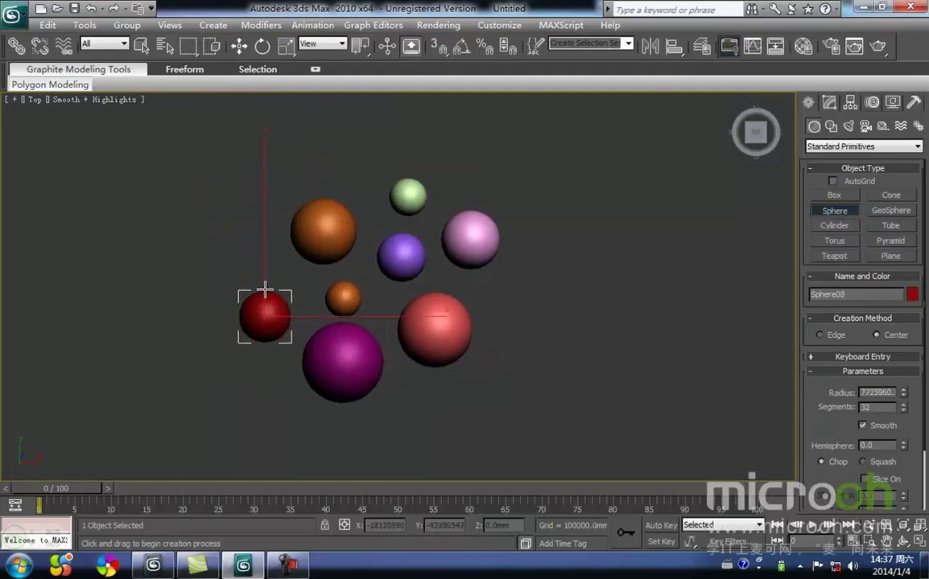
{"action": "right_click", "coordinate": [559, 356]}
{"action": "left_click", "coordinate": [515, 370]}
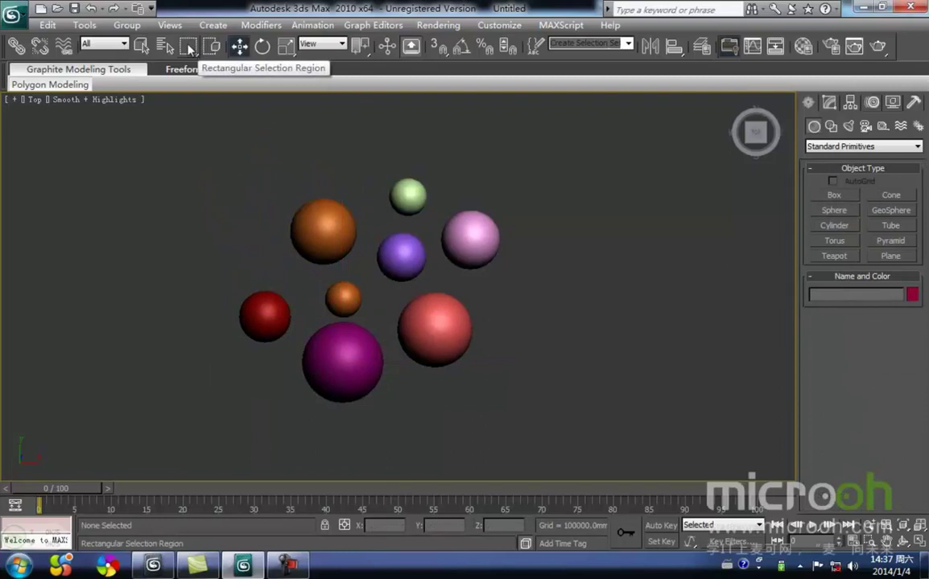
- Region-select the spheres twice with rectangular selection regions from the lower right of the cluster and deselect them
{"action": "middle_click_drag", "start_coordinate": [232, 179], "coordinate": [290, 217]}
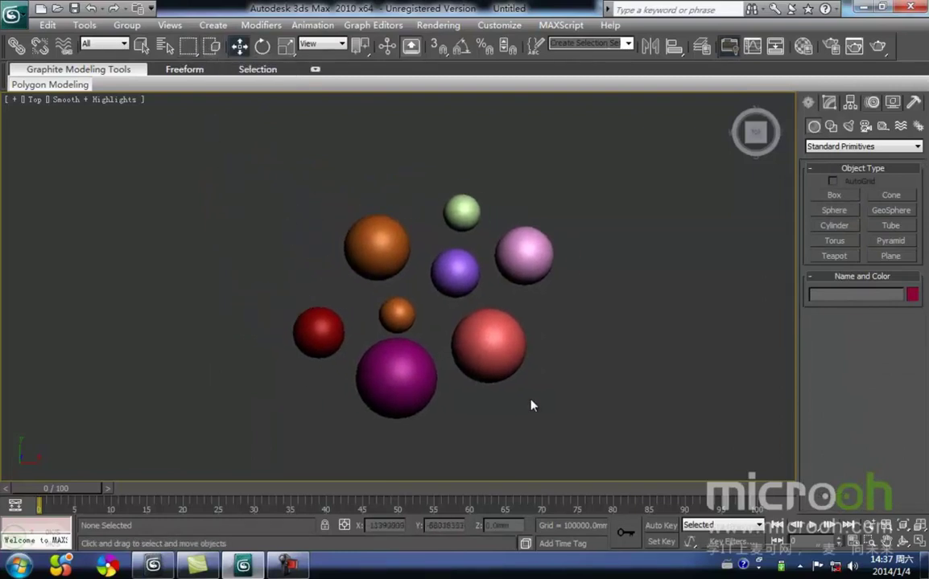
{"action": "left_click_drag", "start_coordinate": [593, 430], "coordinate": [379, 161]}
{"action": "left_click_drag", "start_coordinate": [638, 431], "coordinate": [385, 178]}
{"action": "left_click", "coordinate": [318, 173]}
- Switch to the circular selection region, select the spheres around the large orange one, and deselect them
{"action": "left_click_drag", "start_coordinate": [189, 47], "coordinate": [187, 69]}
{"action": "middle_click_drag", "start_coordinate": [335, 288], "coordinate": [346, 251]}
{"action": "left_click_drag", "start_coordinate": [348, 240], "coordinate": [409, 373]}
{"action": "left_click", "coordinate": [508, 395]}
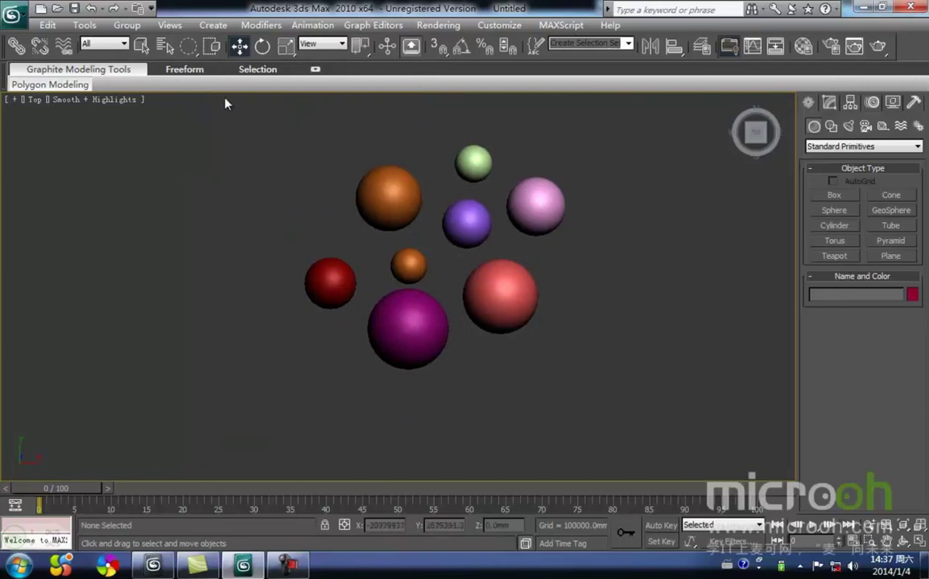
- Switch to the fence selection region, outline the spheres on the right side of the cluster point by point, and deselect
{"action": "left_click_drag", "start_coordinate": [188, 47], "coordinate": [194, 123]}
{"action": "left_click", "coordinate": [462, 126]}
{"action": "left_click", "coordinate": [578, 171]}
{"action": "left_click", "coordinate": [591, 284]}
{"action": "left_click", "coordinate": [543, 352]}
{"action": "left_click", "coordinate": [317, 160]}
- Switch to the lasso selection region, draw a freehand selection around spheres in the cluster, and deselect
{"action": "left_click_drag", "start_coordinate": [194, 51], "coordinate": [176, 127]}
{"action": "mouse_move", "coordinate": [387, 119]}
{"action": "left_mouse_down"}
{"action": "mouse_move", "coordinate": [509, 178]}
{"action": "mouse_move", "coordinate": [582, 268]}
{"action": "mouse_move", "coordinate": [573, 349]}
{"action": "mouse_move", "coordinate": [527, 403]}
{"action": "mouse_move", "coordinate": [358, 400]}
{"action": "left_mouse_up"}
{"action": "left_click", "coordinate": [329, 391]}
- Return to the rectangular selection region, crossing-select spheres from the upper left and from the lower right of the cluster, and deselect
{"action": "mouse_move", "coordinate": [189, 46]}
{"action": "left_mouse_down"}
{"action": "mouse_move", "coordinate": [191, 179]}
{"action": "mouse_move", "coordinate": [193, 170]}
{"action": "left_mouse_up"}
{"action": "left_click_drag", "start_coordinate": [188, 46], "coordinate": [190, 72]}
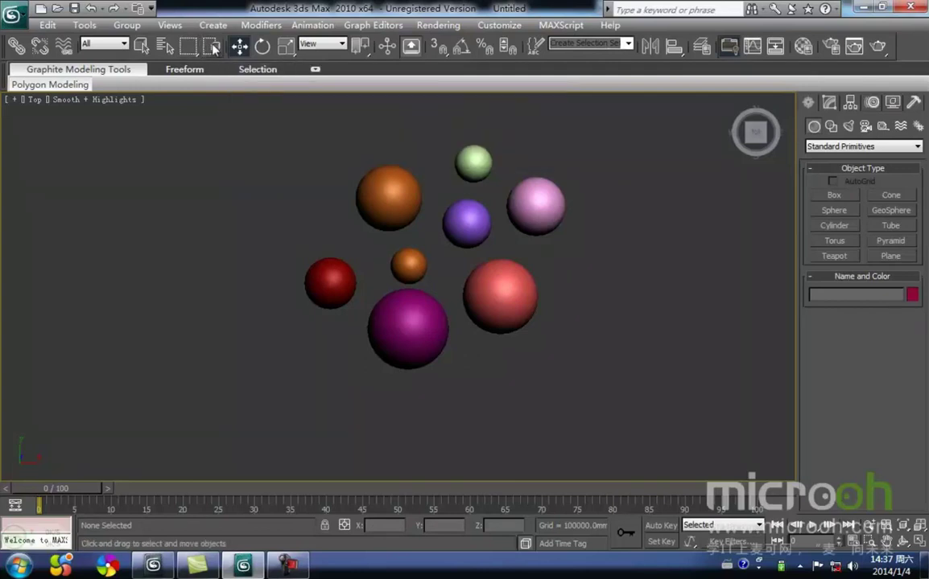
{"action": "middle_click_drag", "start_coordinate": [327, 172], "coordinate": [315, 191]}
{"action": "scroll", "coordinate": [369, 233], "scroll_direction": "up", "scroll_amount": 2}
{"action": "scroll", "coordinate": [359, 228], "scroll_direction": "down", "scroll_amount": 2}
{"action": "left_click_drag", "start_coordinate": [288, 136], "coordinate": [483, 325]}
{"action": "left_click", "coordinate": [644, 416]}
{"action": "left_click_drag", "start_coordinate": [734, 427], "coordinate": [518, 144]}
{"action": "left_click", "coordinate": [546, 437]}
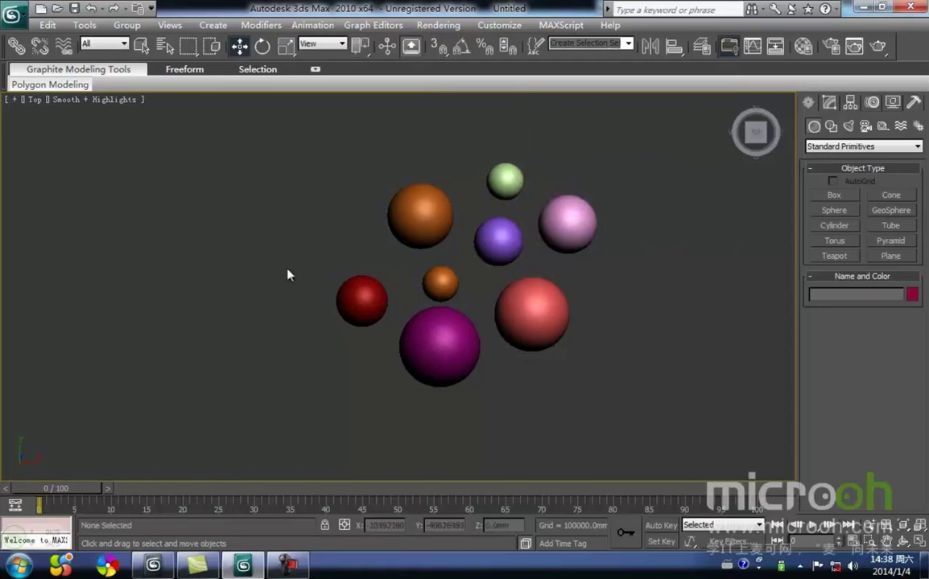
- Turn on window selection, region-select over the left spheres with the rectangle cutting through the purple one, and deselect
{"action": "left_click", "coordinate": [214, 50]}
{"action": "mouse_move", "coordinate": [346, 179]}
{"action": "middle_mouse_down"}
{"action": "mouse_move", "coordinate": [344, 198]}
{"action": "mouse_move", "coordinate": [345, 181]}
{"action": "middle_mouse_up"}
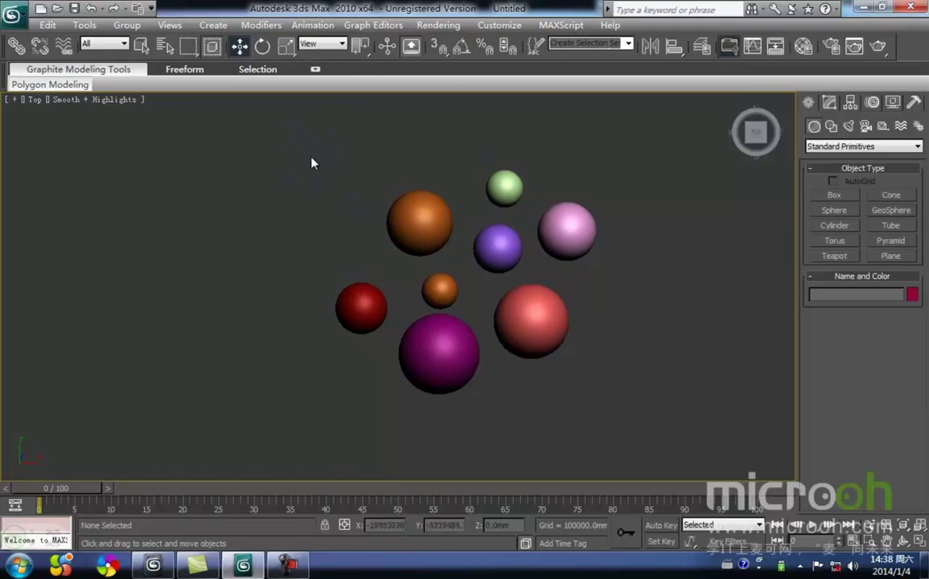
{"action": "left_click_drag", "start_coordinate": [337, 222], "coordinate": [470, 435]}
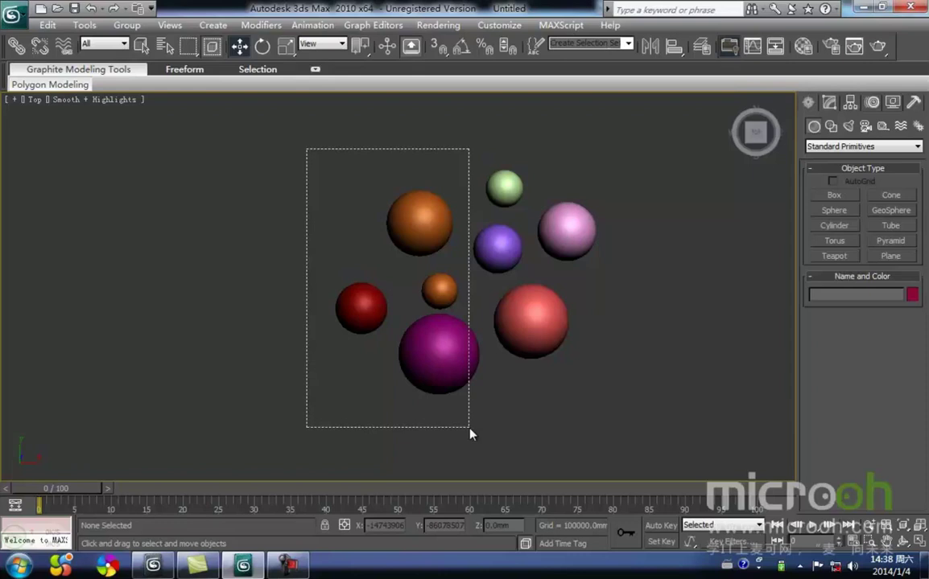
{"action": "left_click_drag", "start_coordinate": [472, 434], "coordinate": [473, 437]}
{"action": "scroll", "coordinate": [406, 299], "scroll_direction": "up", "scroll_amount": 3}
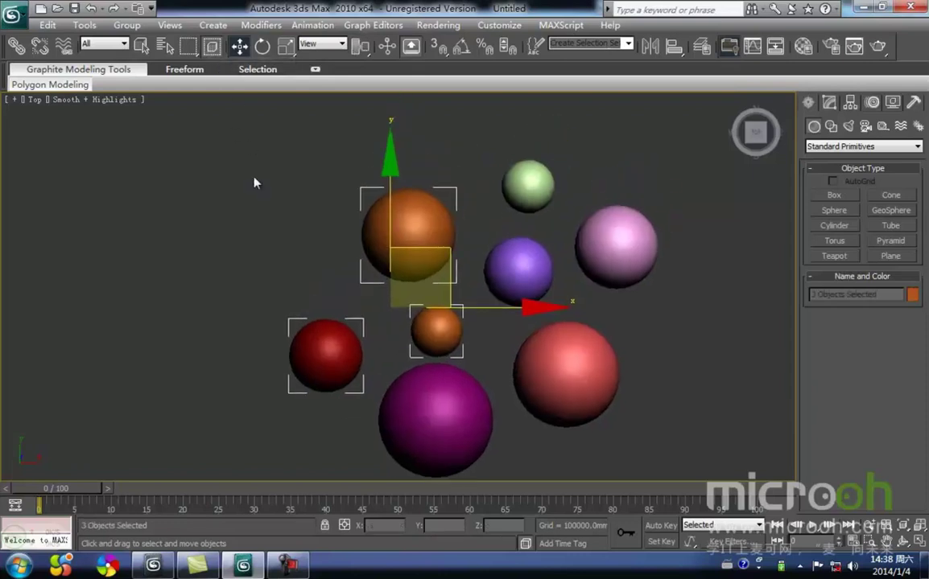
{"action": "left_click", "coordinate": [357, 243]}
- Window-select the light green sphere with a rectangle that only partly covers the violet and pink spheres
{"action": "middle_click_drag", "start_coordinate": [507, 243], "coordinate": [449, 239]}
{"action": "left_click_drag", "start_coordinate": [428, 147], "coordinate": [628, 255]}
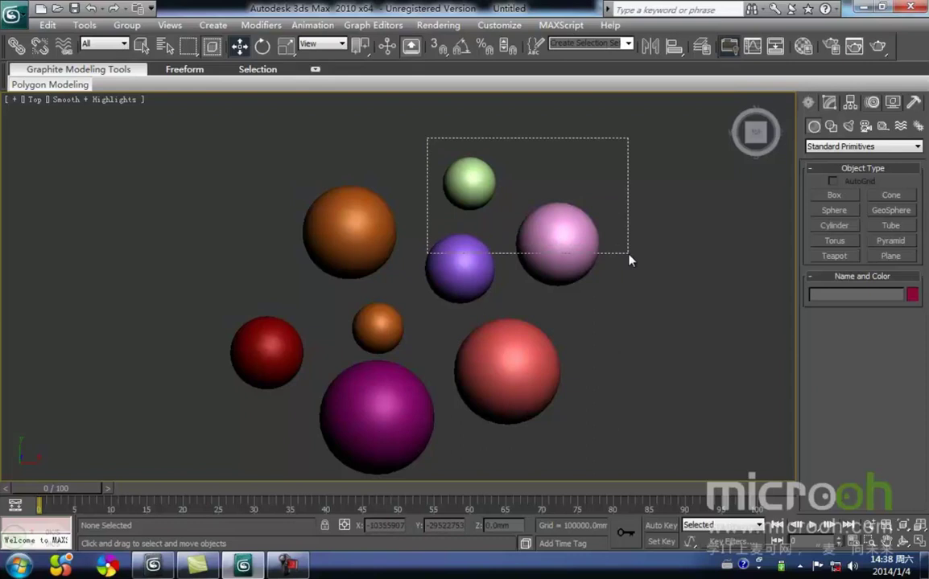
{"action": "left_click_drag", "start_coordinate": [629, 255], "coordinate": [627, 259]}
{"action": "scroll", "coordinate": [545, 270], "scroll_direction": "down", "scroll_amount": 2}
{"action": "scroll", "coordinate": [482, 272], "scroll_direction": "up", "scroll_amount": 2}
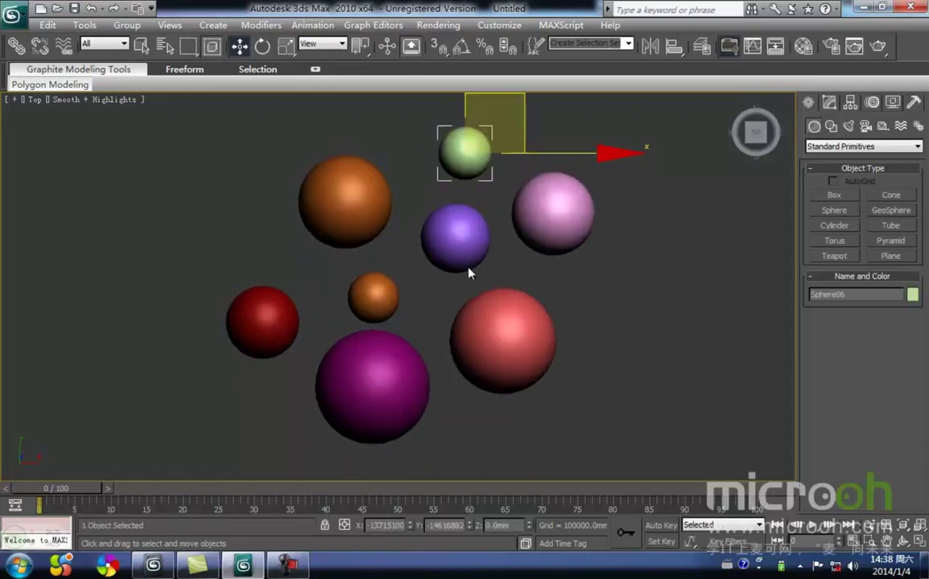
{"action": "middle_click_drag", "start_coordinate": [425, 294], "coordinate": [437, 271]}
{"action": "scroll", "coordinate": [274, 209], "scroll_direction": "up", "scroll_amount": 2}
{"action": "scroll", "coordinate": [286, 230], "scroll_direction": "down", "scroll_amount": 2}
{"action": "middle_click_drag", "start_coordinate": [338, 245], "coordinate": [457, 312]}
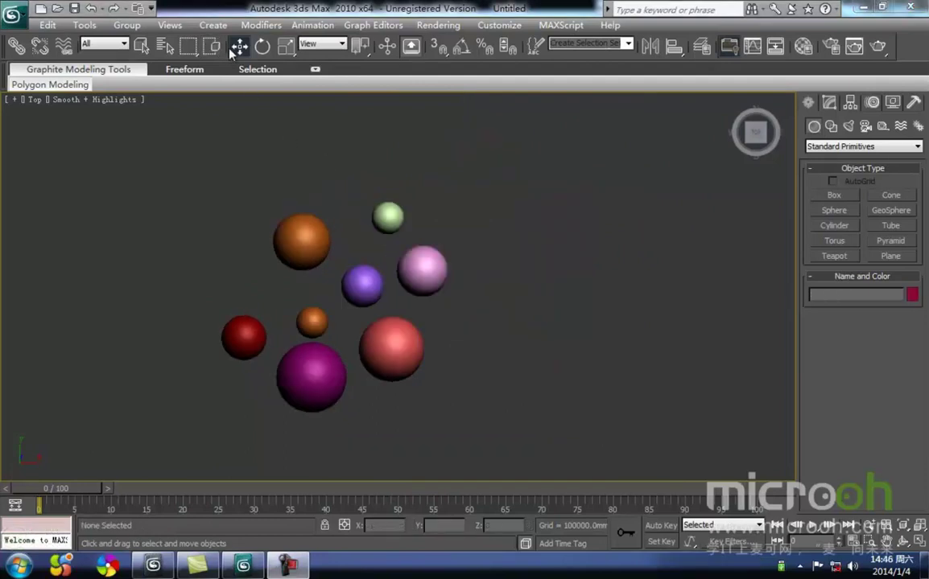
- Move the pink sphere to the right and slightly up, away from the other spheres
{"action": "left_click", "coordinate": [239, 47]}
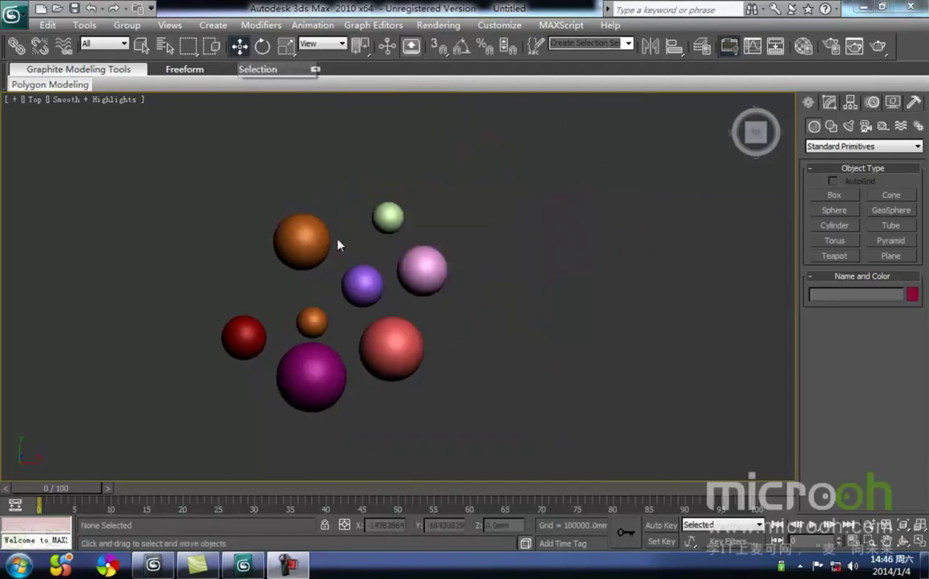
{"action": "left_click", "coordinate": [425, 274]}
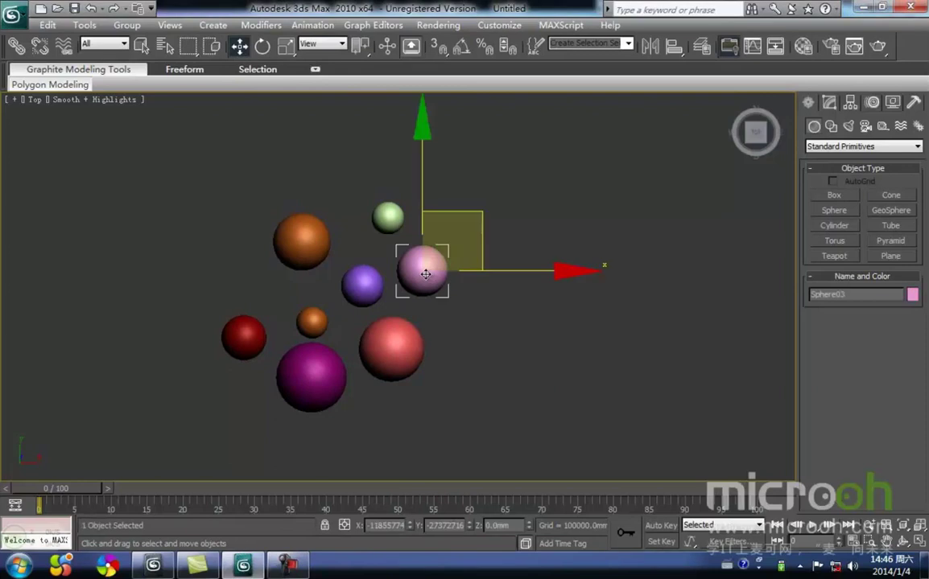
{"action": "left_click_drag", "start_coordinate": [462, 240], "coordinate": [457, 268]}
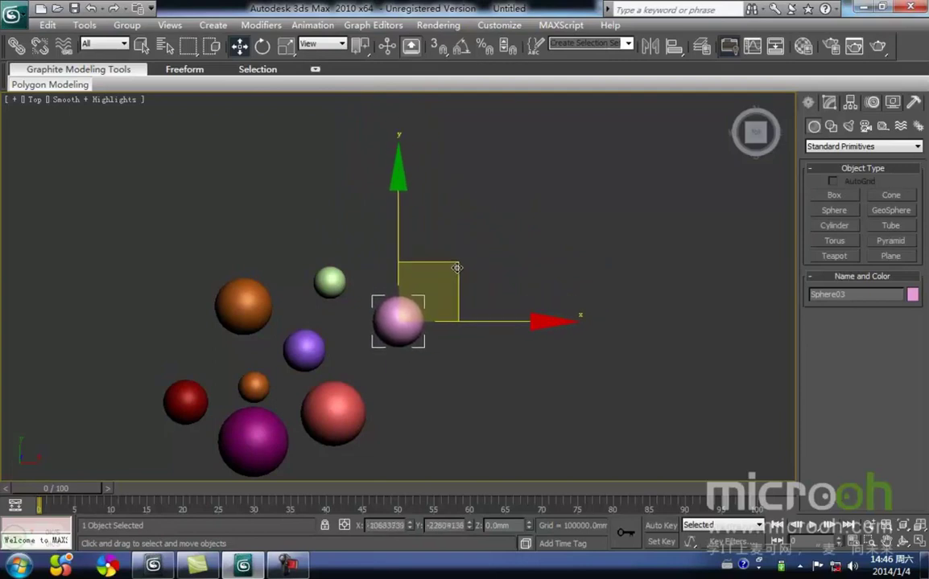
- Activate the Rotate tool and draw a box to the right of the pink sphere
{"action": "left_click", "coordinate": [262, 48]}
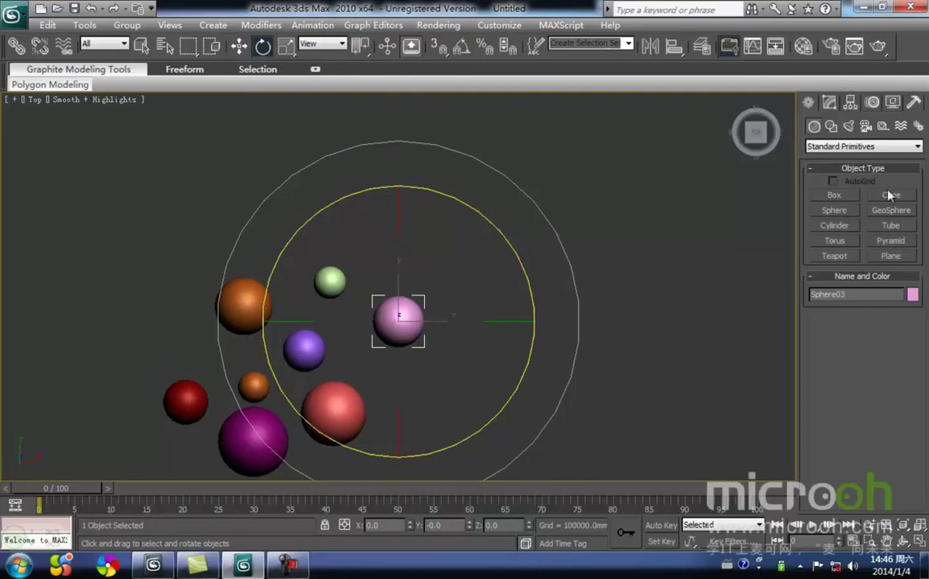
{"action": "left_click", "coordinate": [834, 196]}
{"action": "middle_click_drag", "start_coordinate": [515, 276], "coordinate": [411, 250]}
{"action": "left_click_drag", "start_coordinate": [370, 222], "coordinate": [475, 310]}
{"action": "right_click", "coordinate": [493, 294]}
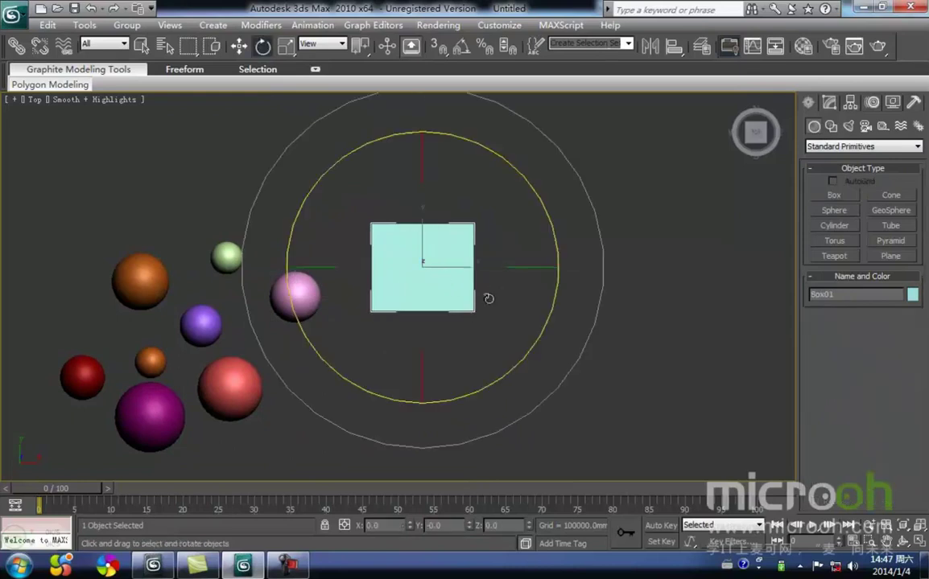
- Rotate the box about -8° around Z, about 3° around X and about -8° around Y
{"action": "middle_click_drag", "start_coordinate": [493, 295], "coordinate": [456, 311]}
{"action": "left_click_drag", "start_coordinate": [498, 320], "coordinate": [481, 351]}
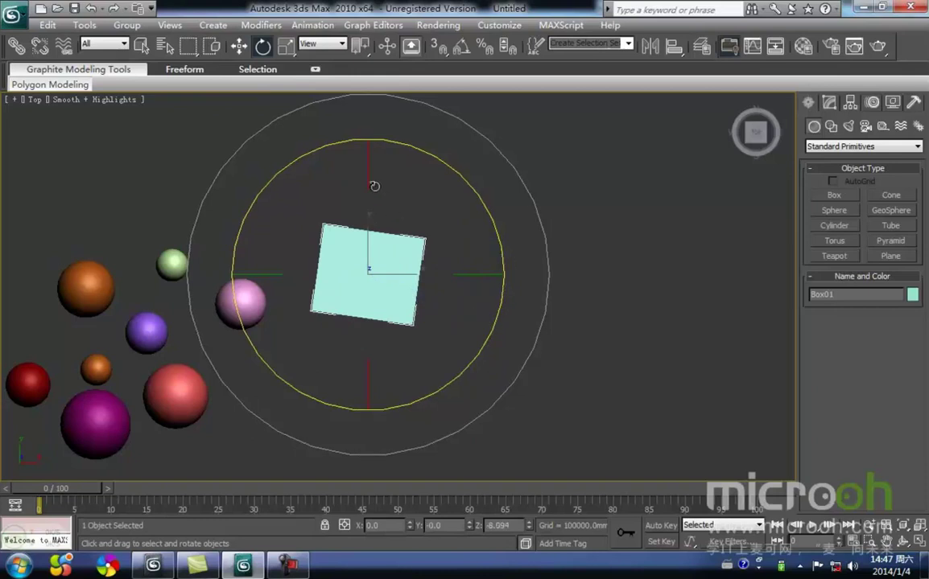
{"action": "mouse_move", "coordinate": [368, 171]}
{"action": "left_mouse_down"}
{"action": "mouse_move", "coordinate": [369, 212]}
{"action": "mouse_move", "coordinate": [368, 174]}
{"action": "left_mouse_up"}
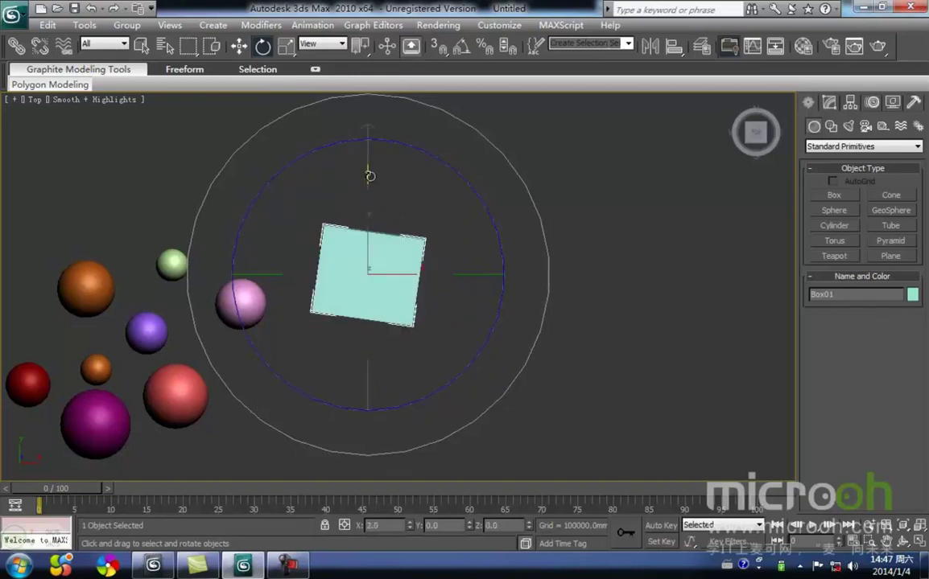
{"action": "mouse_move", "coordinate": [482, 275]}
{"action": "left_mouse_down"}
{"action": "mouse_move", "coordinate": [425, 263]}
{"action": "mouse_move", "coordinate": [525, 271]}
{"action": "mouse_move", "coordinate": [473, 280]}
{"action": "left_mouse_up"}
{"action": "middle_click_drag", "start_coordinate": [393, 285], "coordinate": [376, 230]}
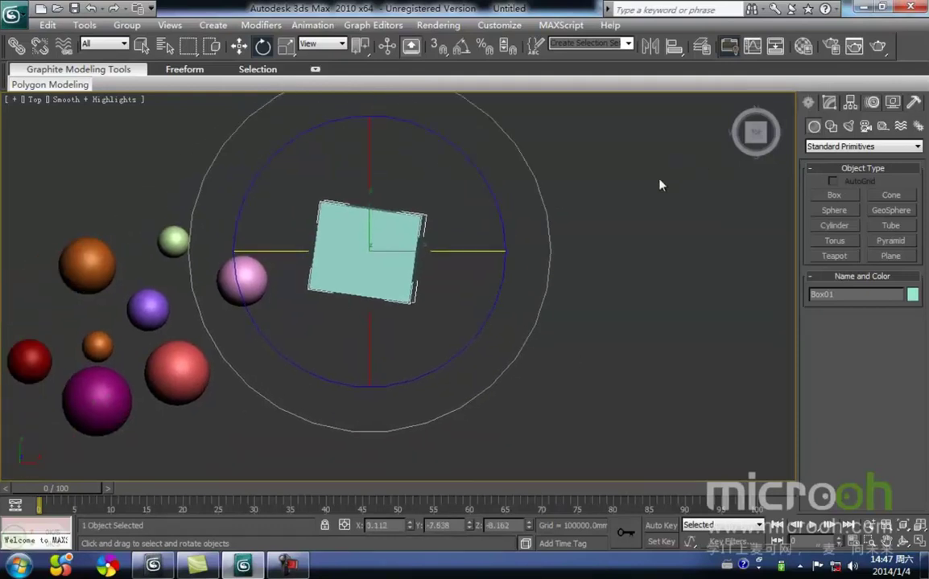
{"action": "middle_click_drag", "start_coordinate": [287, 124], "coordinate": [309, 163]}
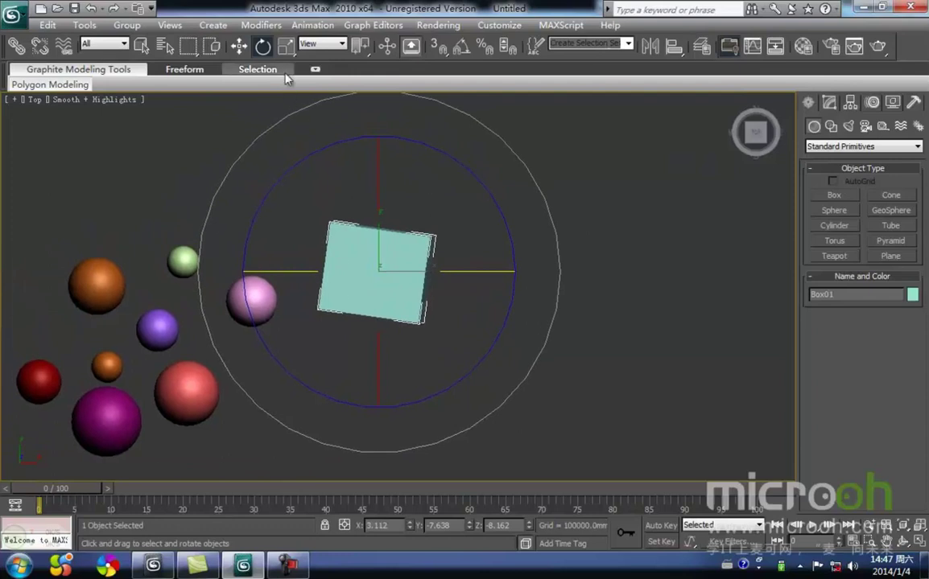
- Scale the box uniformly to about 120% and view it in perspective-like orthographic close-up
{"action": "left_click", "coordinate": [286, 46]}
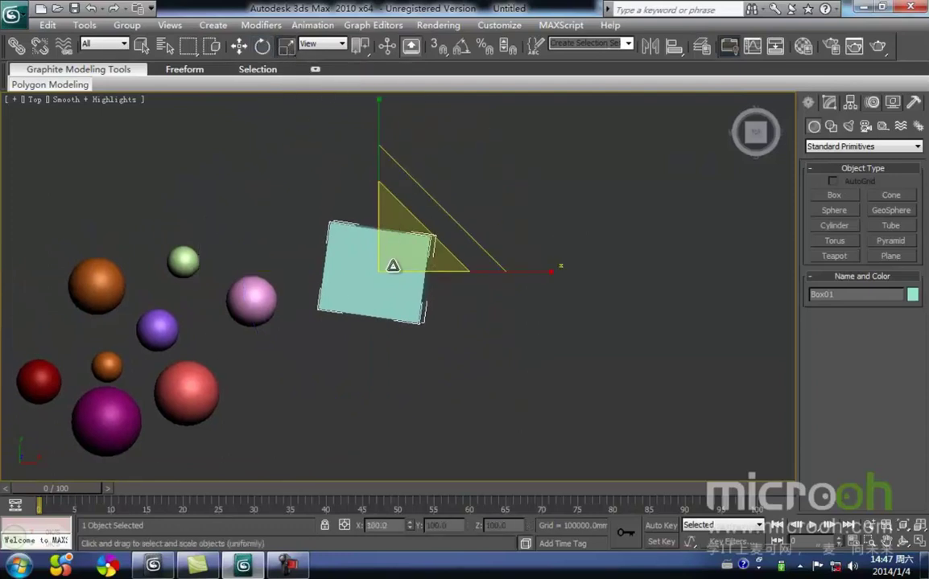
{"action": "mouse_move", "coordinate": [406, 251]}
{"action": "left_mouse_down"}
{"action": "mouse_move", "coordinate": [406, 201]}
{"action": "mouse_move", "coordinate": [401, 265]}
{"action": "mouse_move", "coordinate": [406, 238]}
{"action": "left_mouse_up"}
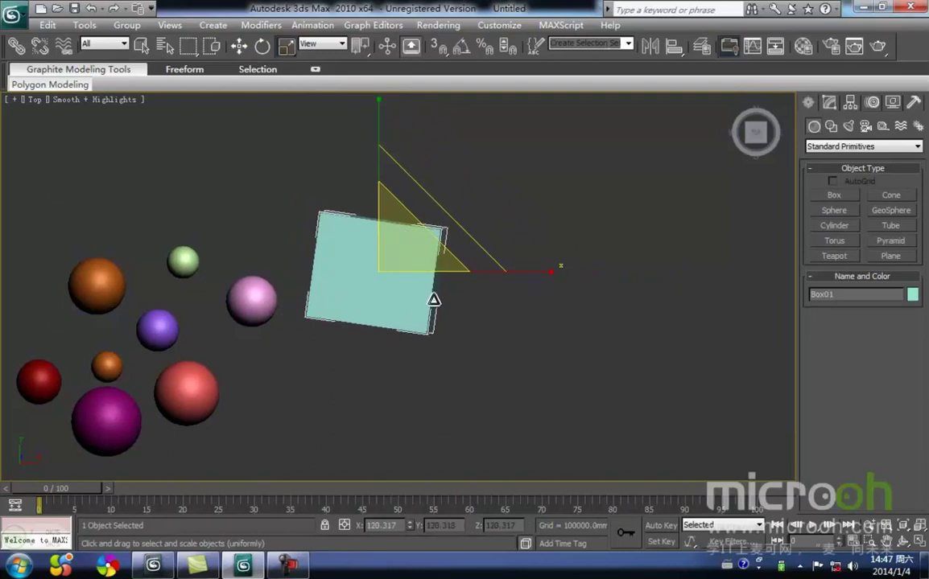
{"action": "middle_click_drag", "start_coordinate": [454, 322], "coordinate": [391, 310], "text": "alt"}
{"action": "scroll", "coordinate": [417, 243], "scroll_direction": "up", "scroll_amount": 5}
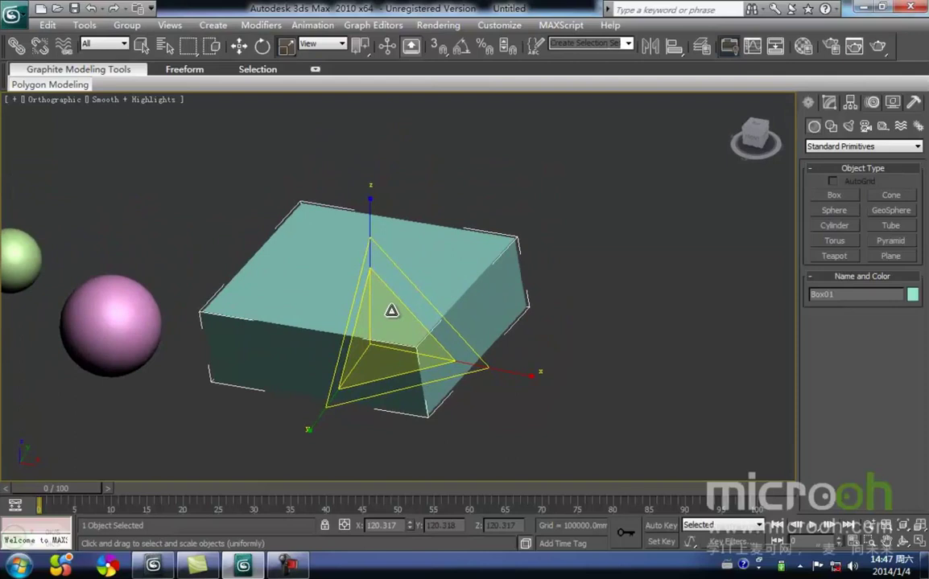
- Scale the turquoise box down uniformly to about 86%
{"action": "mouse_move", "coordinate": [396, 356]}
{"action": "middle_mouse_down", "text": "alt"}
{"action": "mouse_move", "coordinate": [388, 363]}
{"action": "mouse_move", "coordinate": [347, 324]}
{"action": "mouse_move", "coordinate": [410, 354]}
{"action": "mouse_move", "coordinate": [316, 369]}
{"action": "mouse_move", "coordinate": [161, 300]}
{"action": "mouse_move", "coordinate": [329, 362]}
{"action": "mouse_move", "coordinate": [363, 367]}
{"action": "mouse_move", "coordinate": [403, 343]}
{"action": "middle_mouse_up", "text": "alt"}
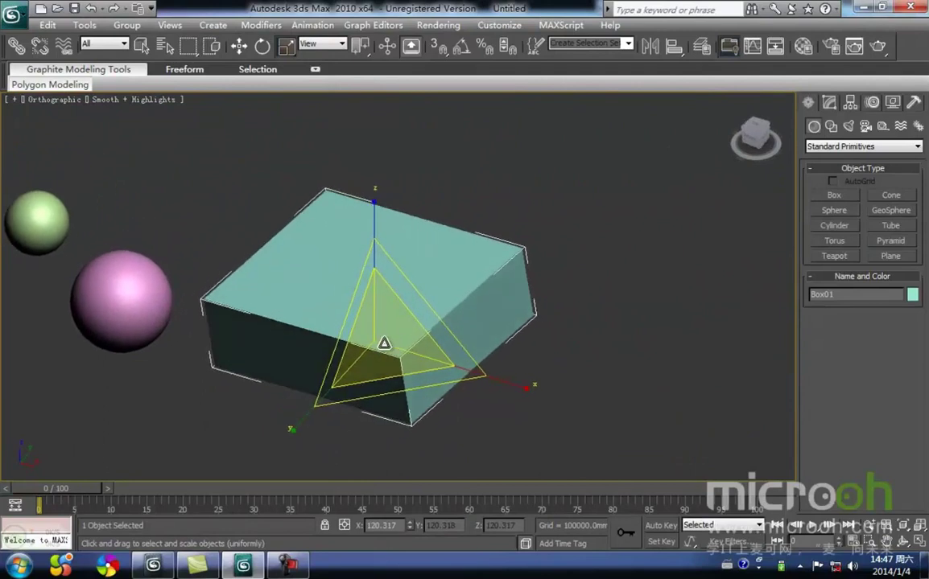
{"action": "mouse_move", "coordinate": [385, 337]}
{"action": "left_mouse_down"}
{"action": "mouse_move", "coordinate": [386, 307]}
{"action": "mouse_move", "coordinate": [388, 362]}
{"action": "mouse_move", "coordinate": [380, 294]}
{"action": "mouse_move", "coordinate": [382, 354]}
{"action": "left_mouse_up"}
{"action": "middle_click_drag", "start_coordinate": [379, 354], "coordinate": [356, 290]}
{"action": "scroll", "coordinate": [375, 338], "scroll_direction": "up", "scroll_amount": 2}
{"action": "scroll", "coordinate": [365, 336], "scroll_direction": "down", "scroll_amount": 2}
{"action": "scroll", "coordinate": [350, 262], "scroll_direction": "down", "scroll_amount": 1}
{"action": "scroll", "coordinate": [353, 304], "scroll_direction": "up", "scroll_amount": 3}
- Switch to the Top view and delete all the spheres together with the box
{"action": "key", "text": "t"}
{"action": "scroll", "coordinate": [352, 306], "scroll_direction": "down", "scroll_amount": 5}
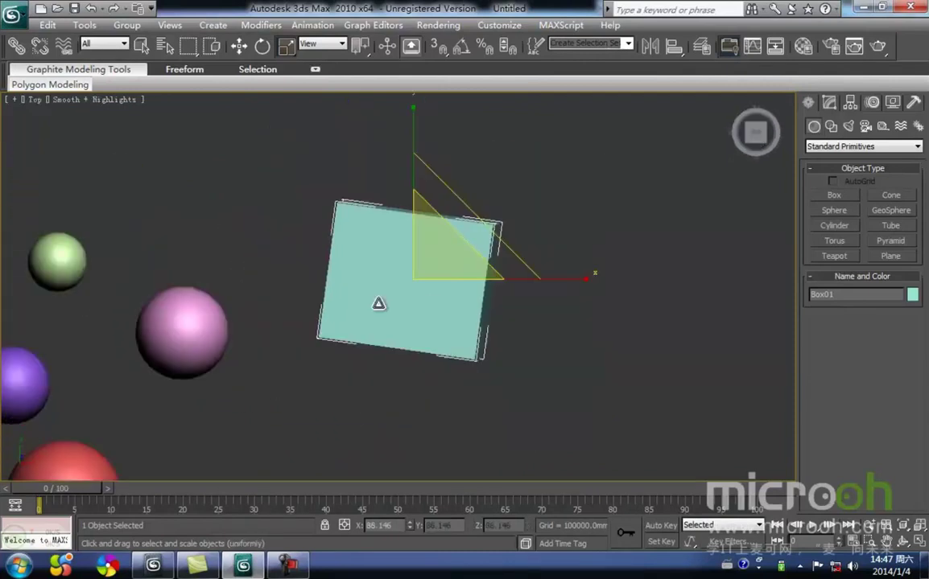
{"action": "middle_click_drag", "start_coordinate": [360, 325], "coordinate": [400, 297]}
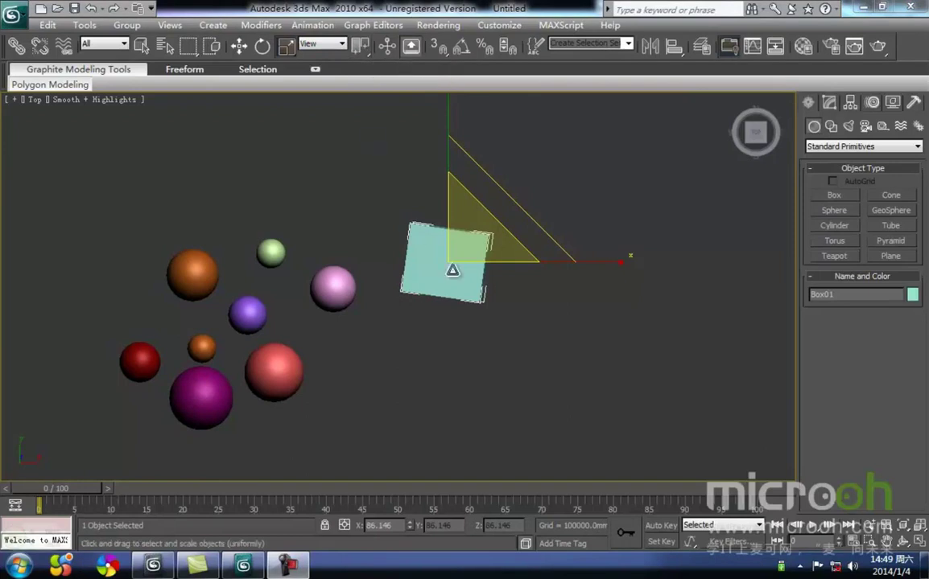
{"action": "scroll", "coordinate": [470, 343], "scroll_direction": "down", "scroll_amount": 2}
{"action": "left_click_drag", "start_coordinate": [505, 431], "coordinate": [234, 234]}
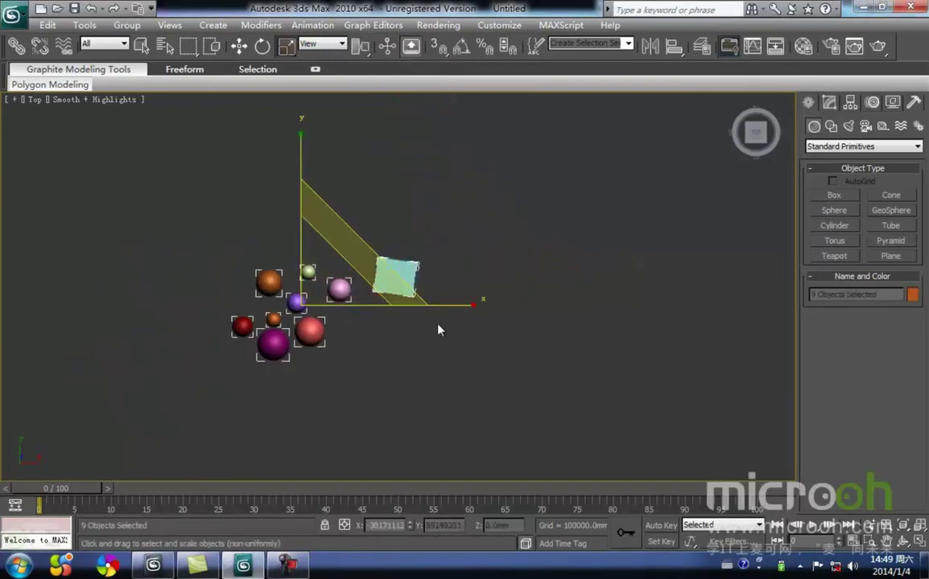
{"action": "key", "text": "Delete"}
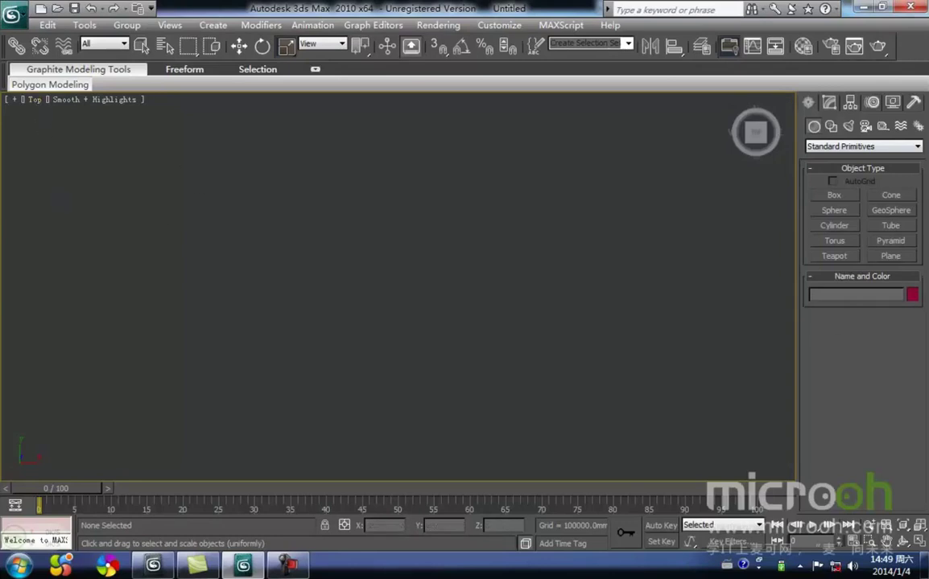
- Draw a tall, narrow box in the Top view using the Box primitive
{"action": "left_click", "coordinate": [835, 196]}
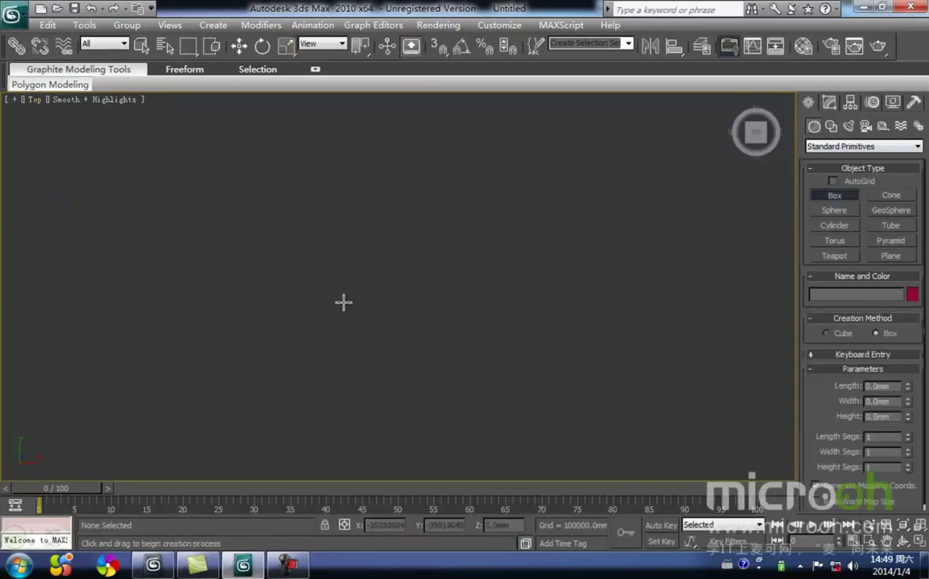
{"action": "left_click_drag", "start_coordinate": [300, 177], "coordinate": [367, 307]}
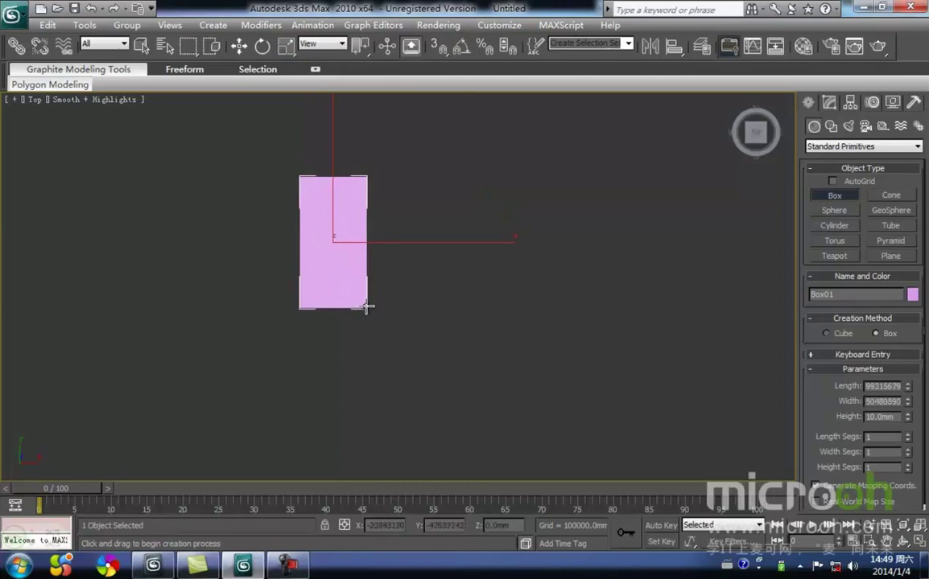
{"action": "left_click", "coordinate": [395, 259]}
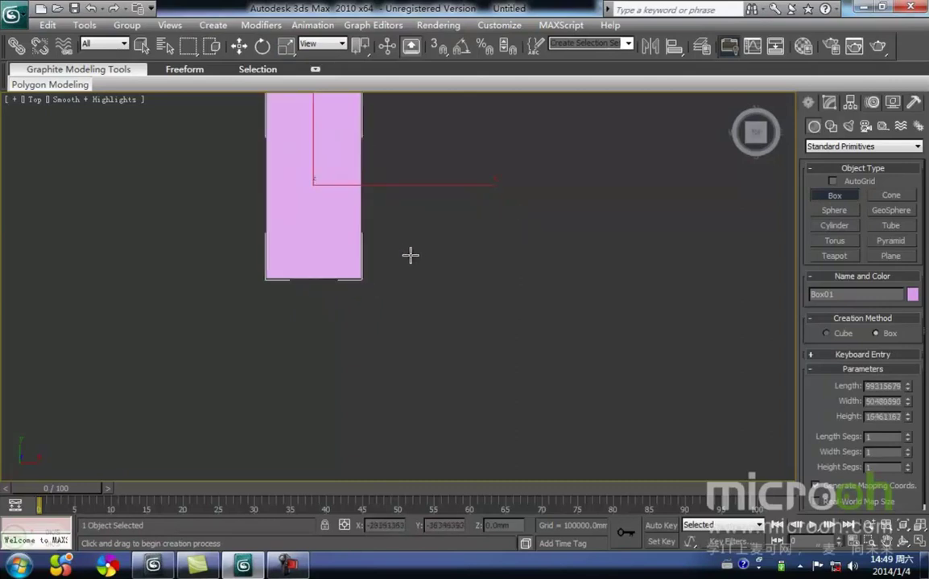
- Draw a second, wider box to the lower right of the tall one and clear the selection
{"action": "left_click_drag", "start_coordinate": [412, 284], "coordinate": [561, 349]}
{"action": "right_click", "coordinate": [586, 338]}
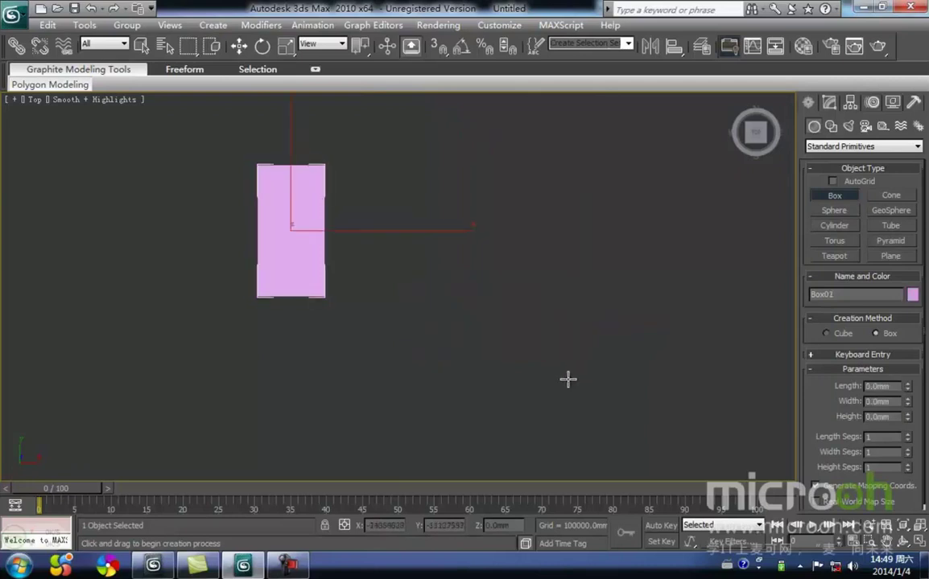
{"action": "left_click_drag", "start_coordinate": [457, 249], "coordinate": [607, 336]}
{"action": "left_click", "coordinate": [579, 312]}
{"action": "key", "text": "r"}
{"action": "left_click", "coordinate": [613, 345]}
{"action": "scroll", "coordinate": [531, 383], "scroll_direction": "down", "scroll_amount": 2}
{"action": "scroll", "coordinate": [404, 291], "scroll_direction": "up", "scroll_amount": 3}
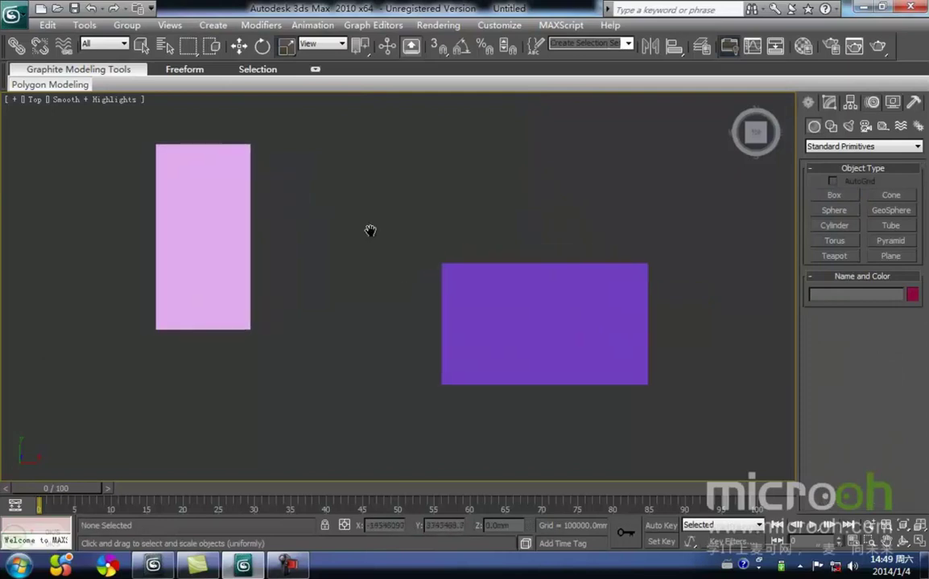
- Region-select only the pink box and activate the Move tool
{"action": "scroll", "coordinate": [375, 241], "scroll_direction": "down", "scroll_amount": 2}
{"action": "middle_click_drag", "start_coordinate": [383, 245], "coordinate": [428, 276]}
{"action": "left_click_drag", "start_coordinate": [427, 276], "coordinate": [228, 147]}
{"action": "key", "text": "w"}
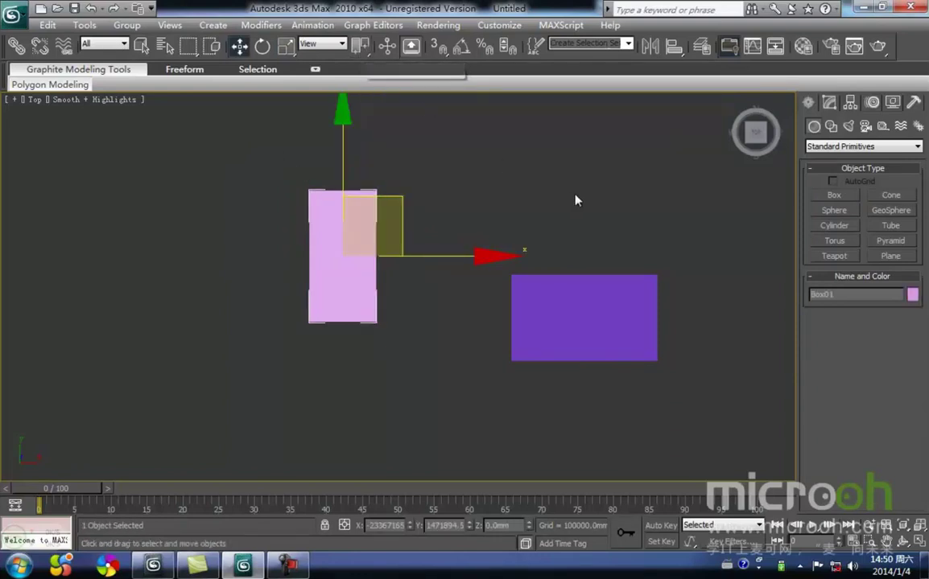
- Region-select the purple box alone and both boxes together, finishing with nothing selected
{"action": "left_click", "coordinate": [641, 433]}
{"action": "left_click_drag", "start_coordinate": [640, 433], "coordinate": [469, 179]}
{"action": "left_click", "coordinate": [490, 330]}
{"action": "left_click_drag", "start_coordinate": [709, 408], "coordinate": [273, 152]}
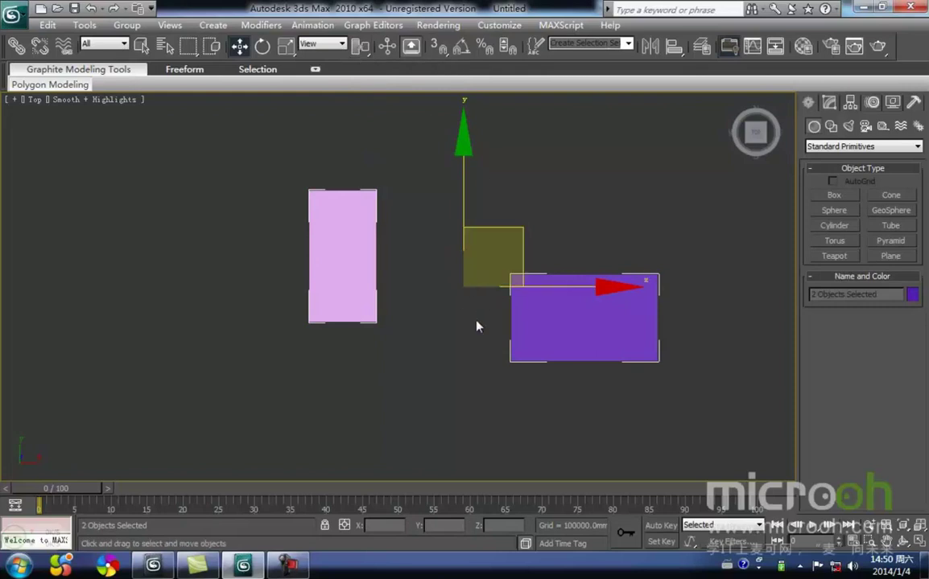
{"action": "left_click", "coordinate": [523, 201]}
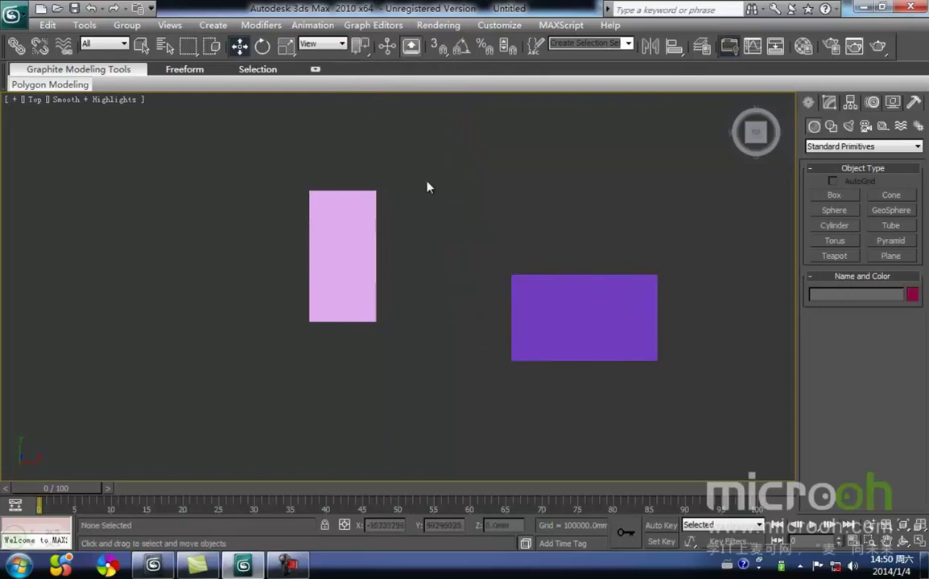
- Try the selection center and transform coordinate center options on both boxes, leaving them deselected
{"action": "left_click_drag", "start_coordinate": [362, 50], "coordinate": [364, 102]}
{"action": "left_click_drag", "start_coordinate": [567, 401], "coordinate": [302, 191]}
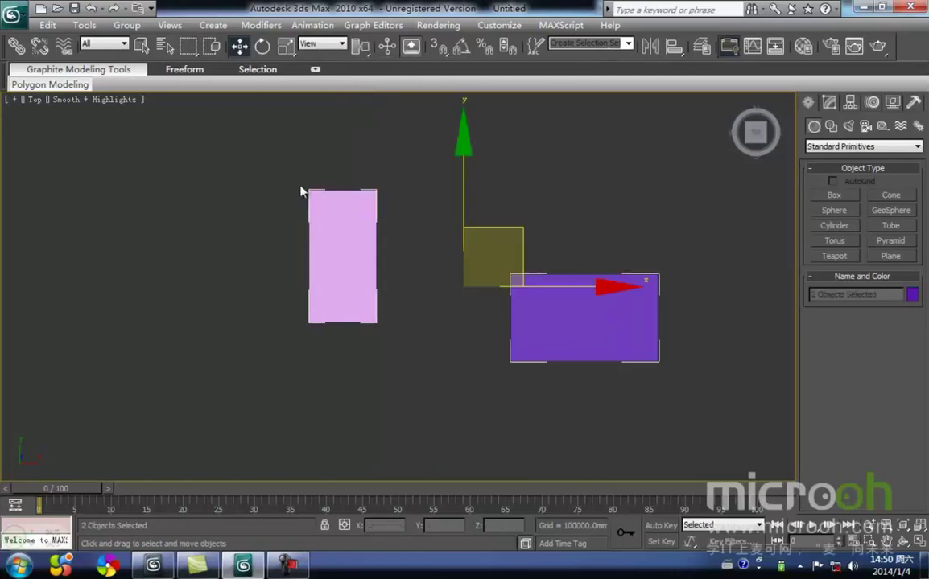
{"action": "left_click_drag", "start_coordinate": [359, 46], "coordinate": [364, 119]}
{"action": "left_click", "coordinate": [507, 220]}
{"action": "scroll", "coordinate": [497, 210], "scroll_direction": "down", "scroll_amount": 3}
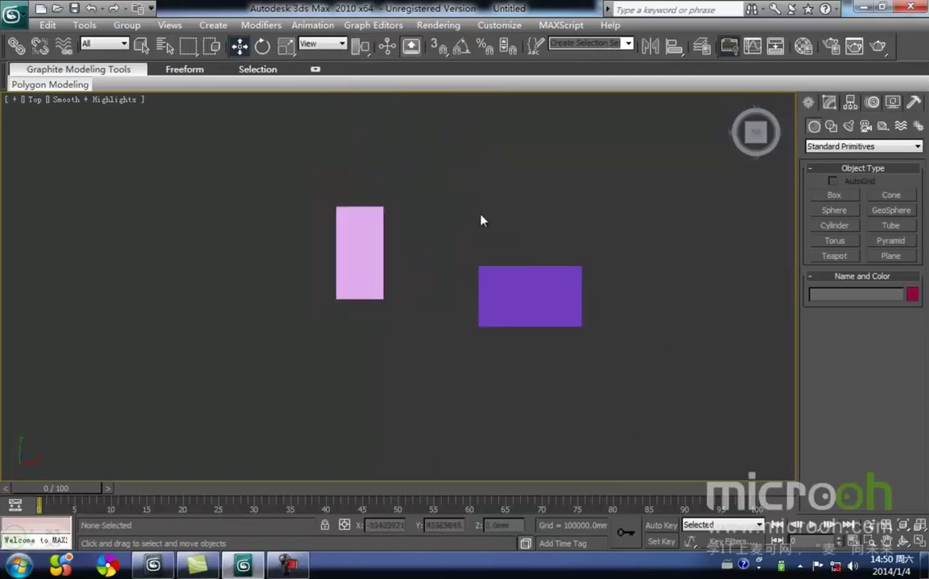
{"action": "middle_click_drag", "start_coordinate": [463, 226], "coordinate": [468, 214]}
{"action": "mouse_move", "coordinate": [424, 178]}
{"action": "middle_mouse_down"}
{"action": "mouse_move", "coordinate": [391, 178]}
{"action": "mouse_move", "coordinate": [410, 183]}
{"action": "middle_mouse_up"}
{"action": "scroll", "coordinate": [409, 191], "scroll_direction": "down", "scroll_amount": 2}
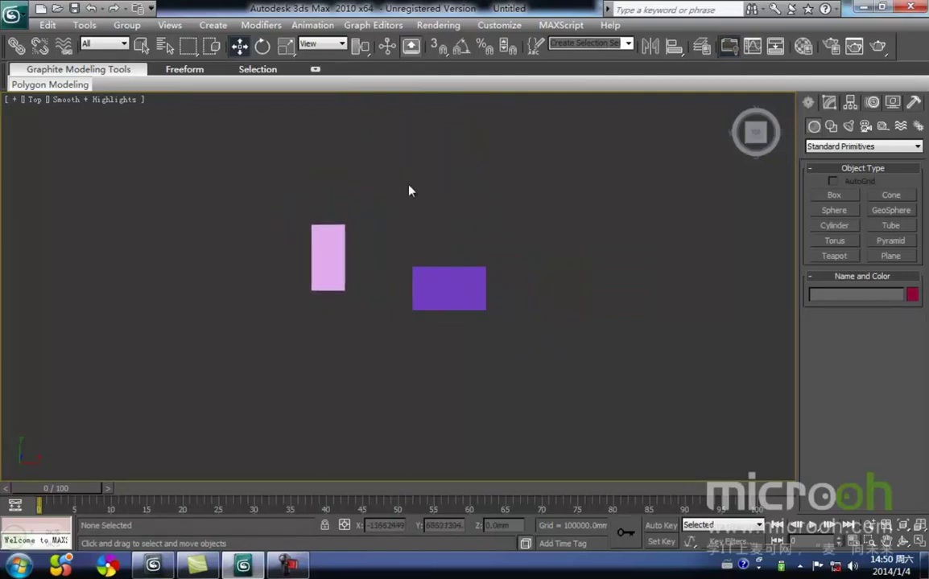
{"action": "scroll", "coordinate": [455, 234], "scroll_direction": "up", "scroll_amount": 2}
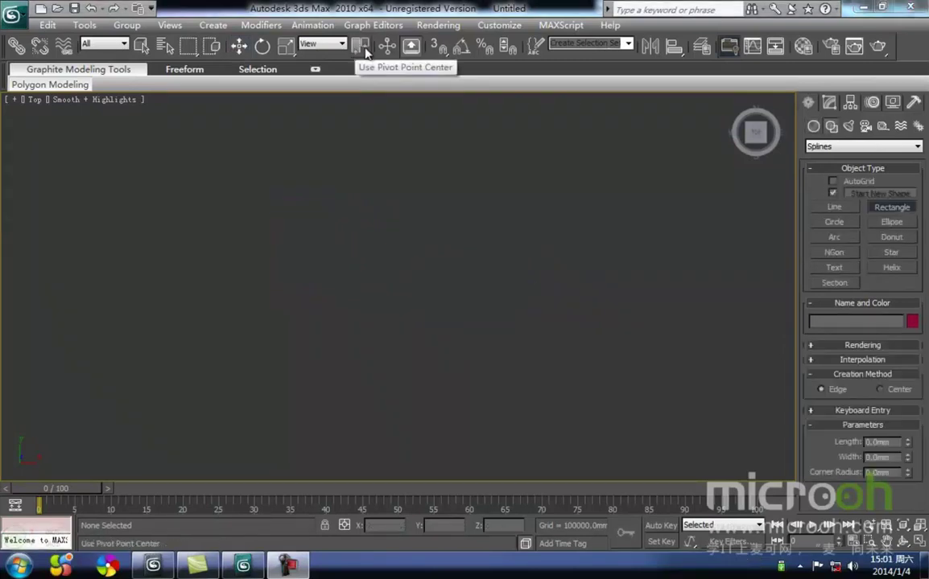
- Draw two tall spline rectangles side by side in the Top view and activate the Move tool with nothing selected
{"action": "left_click_drag", "start_coordinate": [297, 140], "coordinate": [345, 269]}
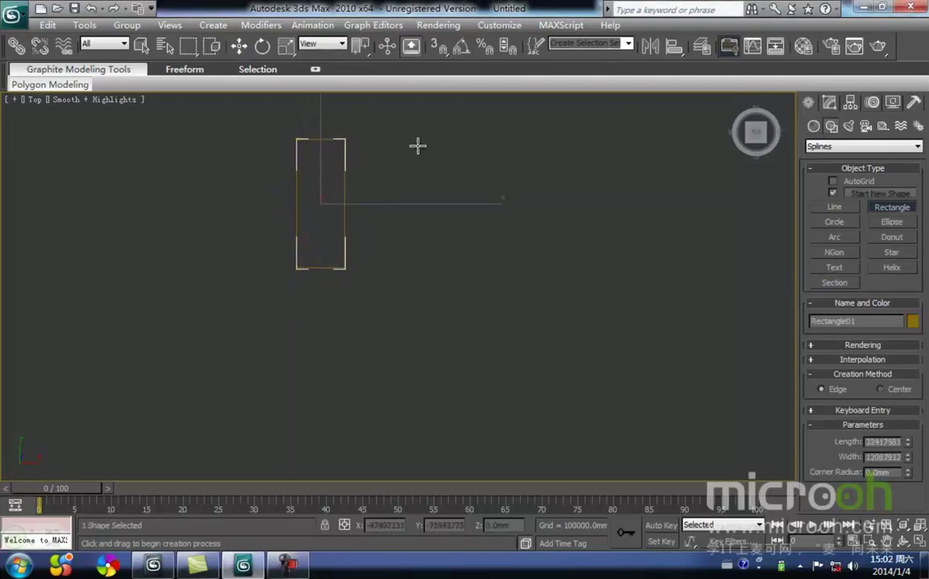
{"action": "left_click_drag", "start_coordinate": [410, 134], "coordinate": [461, 266]}
{"action": "right_click", "coordinate": [461, 265]}
{"action": "middle_click_drag", "start_coordinate": [476, 262], "coordinate": [474, 277]}
{"action": "key", "text": "w"}
{"action": "left_click", "coordinate": [523, 284]}
- Select both rectangles and cycle the transform center through pivot point, selection and transform coordinate center, then deselect them
{"action": "left_click_drag", "start_coordinate": [508, 338], "coordinate": [322, 193]}
{"action": "left_click_drag", "start_coordinate": [359, 45], "coordinate": [362, 65]}
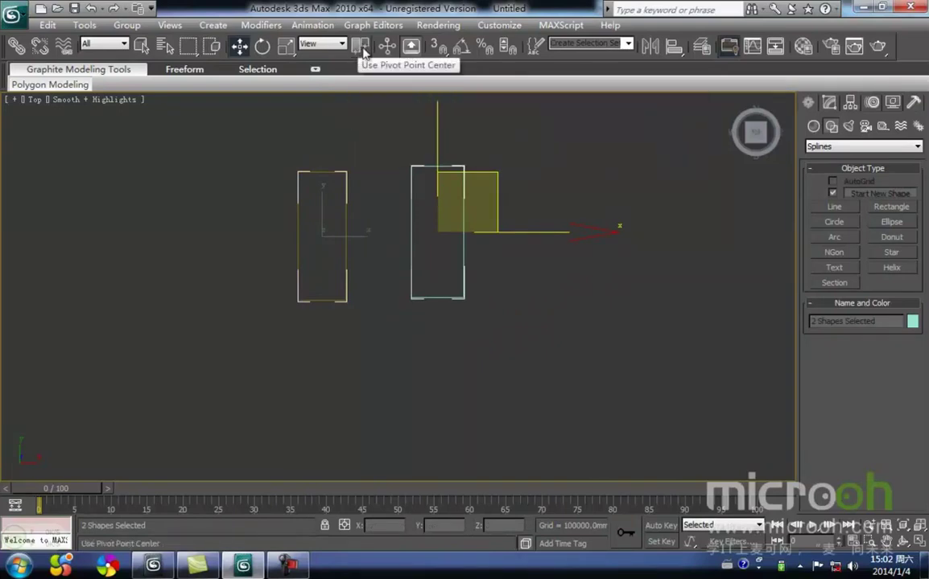
{"action": "left_click_drag", "start_coordinate": [359, 53], "coordinate": [360, 95]}
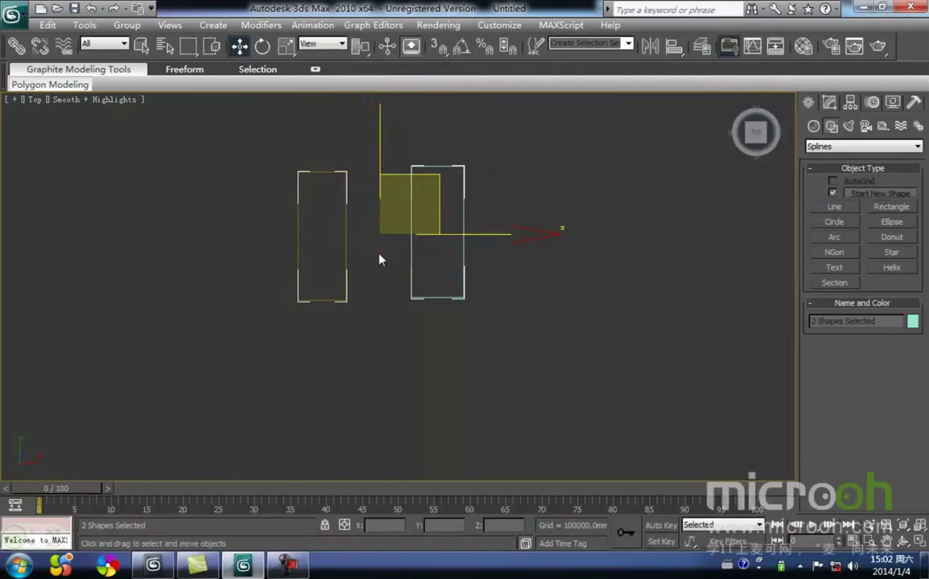
{"action": "left_click_drag", "start_coordinate": [360, 46], "coordinate": [362, 116]}
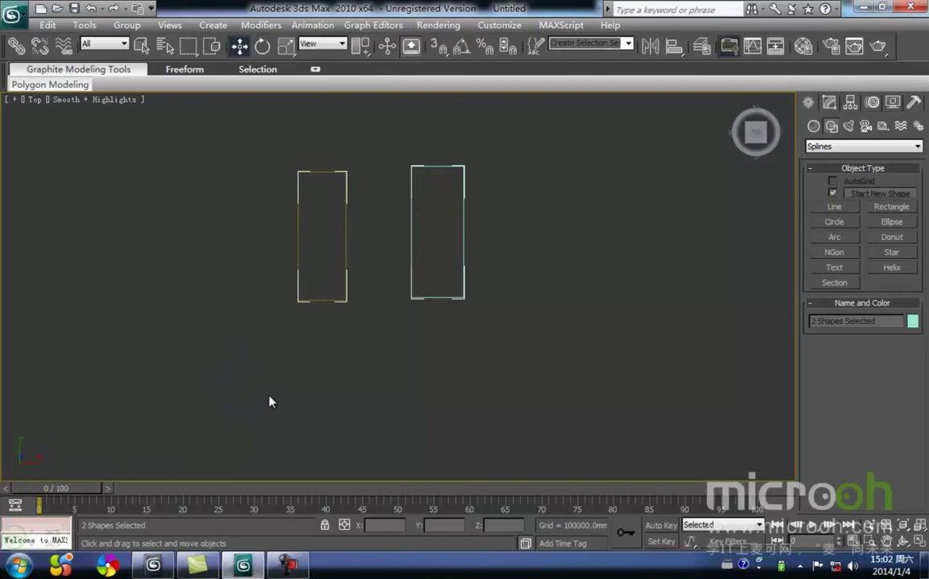
{"action": "middle_click_drag", "start_coordinate": [341, 323], "coordinate": [378, 314]}
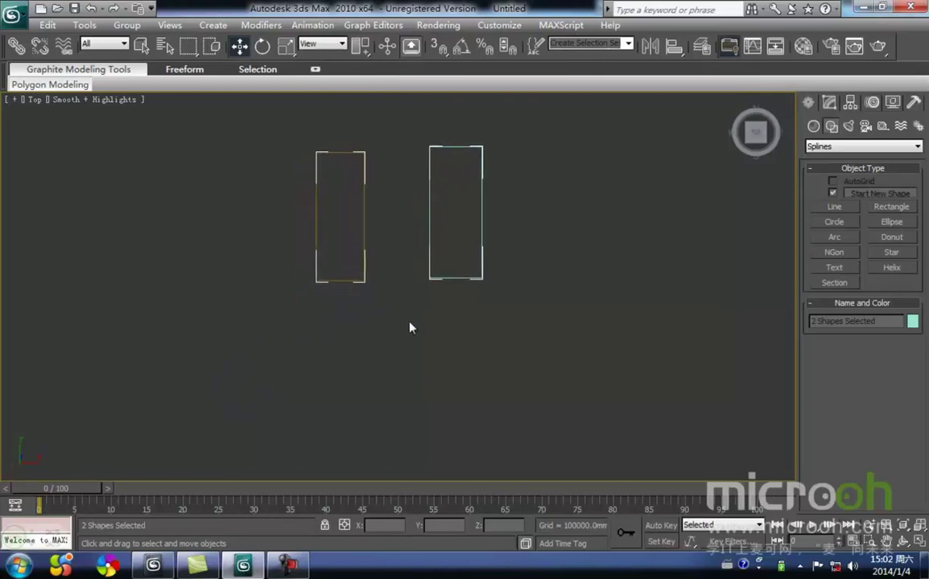
{"action": "middle_click_drag", "start_coordinate": [449, 275], "coordinate": [439, 296]}
{"action": "left_click", "coordinate": [439, 316]}
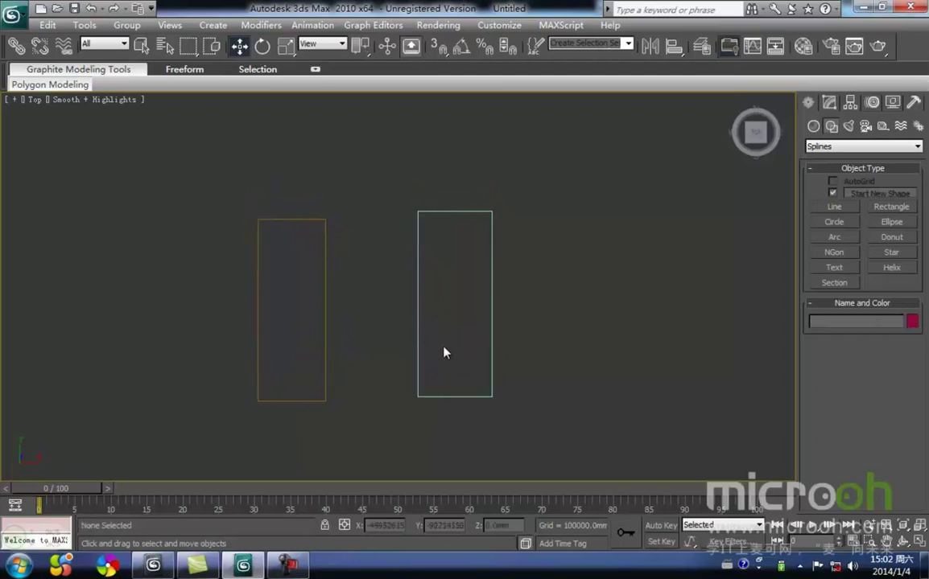
{"action": "scroll", "coordinate": [443, 328], "scroll_direction": "down", "scroll_amount": 2}
{"action": "middle_click_drag", "start_coordinate": [455, 331], "coordinate": [457, 321]}
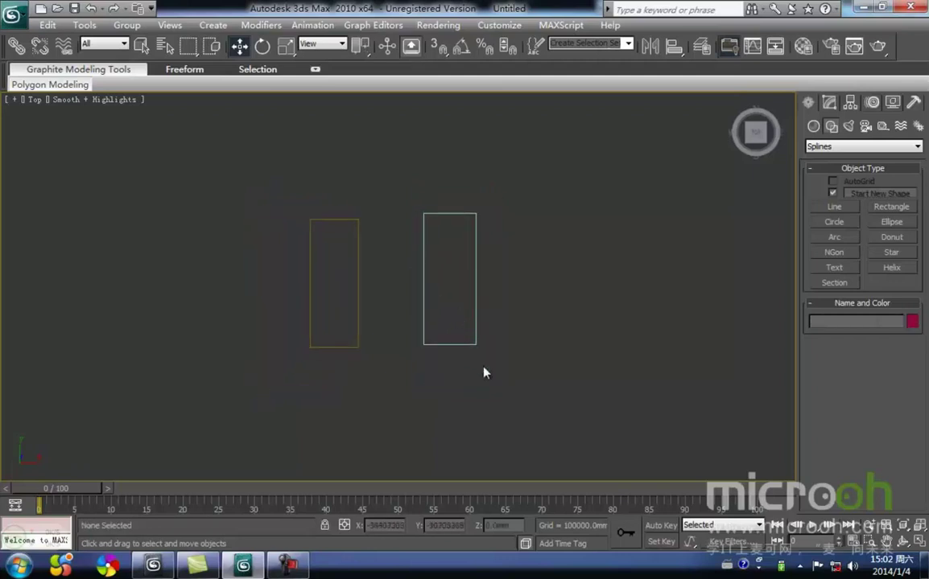
- Select both rectangles and rotate them around their own pivots using Use Pivot Point Center
{"action": "left_click_drag", "start_coordinate": [511, 372], "coordinate": [285, 161]}
{"action": "left_click_drag", "start_coordinate": [359, 44], "coordinate": [367, 75]}
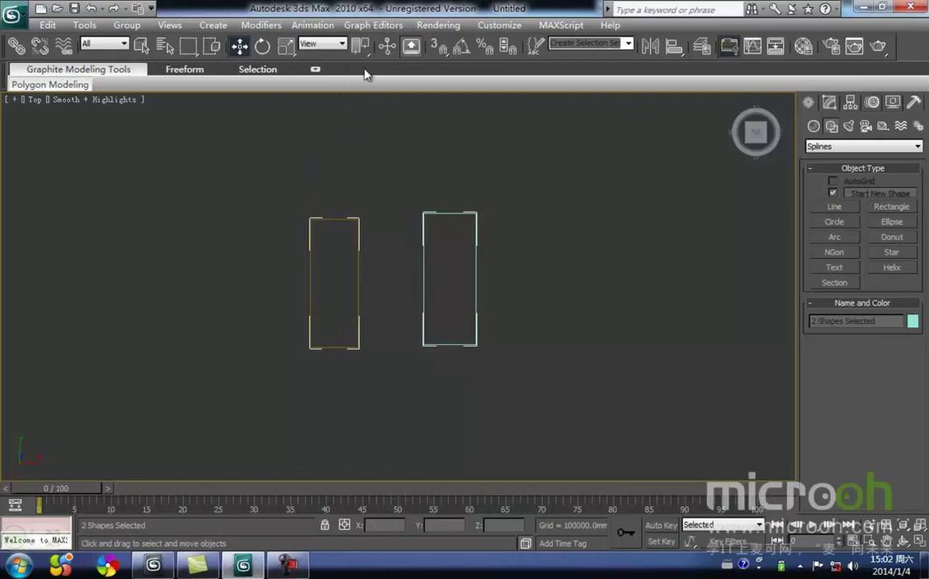
{"action": "middle_click_drag", "start_coordinate": [396, 220], "coordinate": [396, 208]}
{"action": "key", "text": "e"}
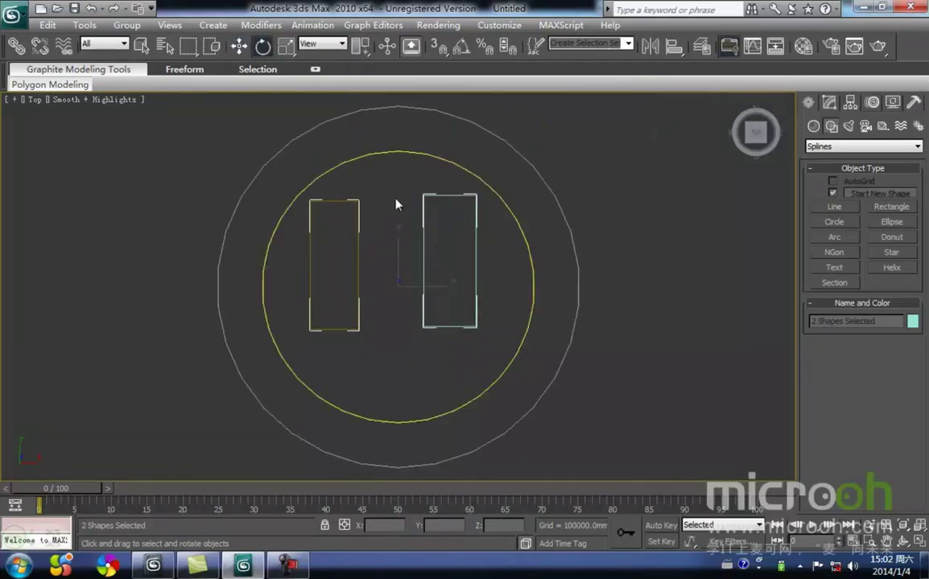
{"action": "left_click_drag", "start_coordinate": [359, 44], "coordinate": [369, 89]}
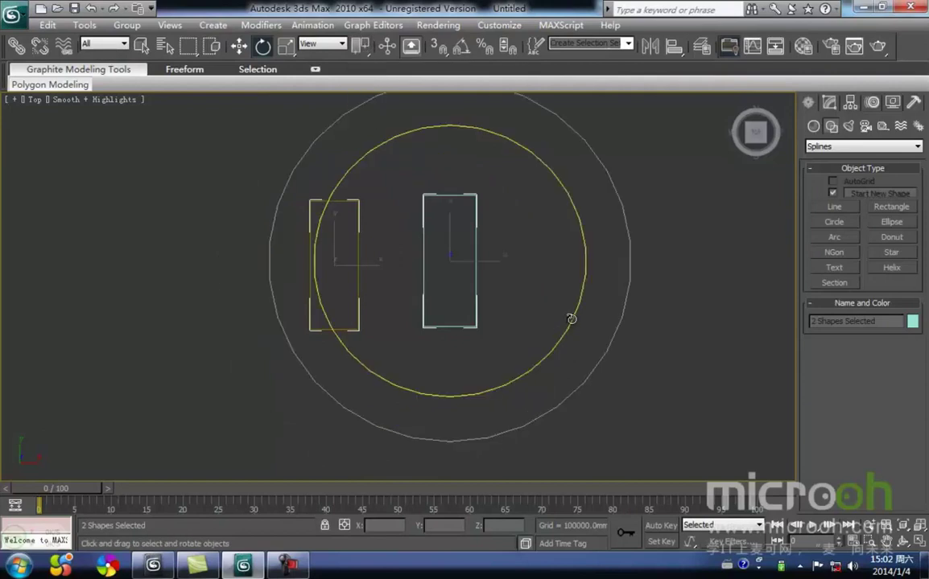
{"action": "left_click_drag", "start_coordinate": [575, 316], "coordinate": [441, 325]}
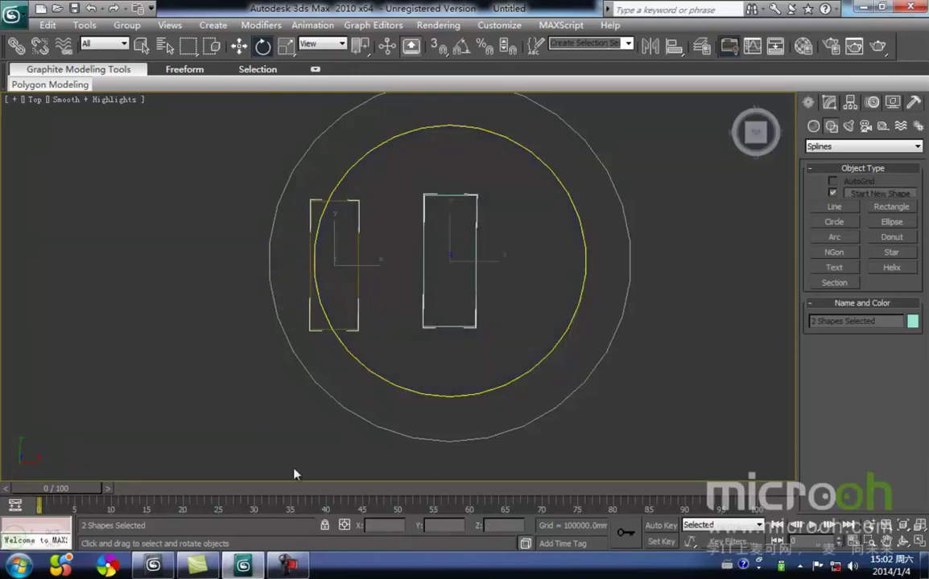
- Rotate both rectangles around their shared selection center, then switch to the transform coordinate center and deselect them
{"action": "left_click_drag", "start_coordinate": [361, 46], "coordinate": [365, 99]}
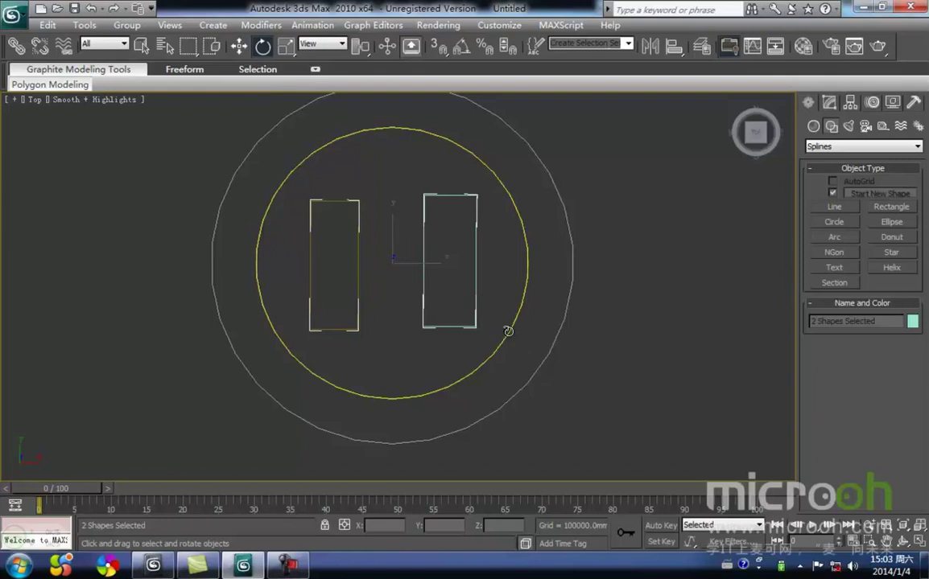
{"action": "left_click_drag", "start_coordinate": [509, 330], "coordinate": [528, 337]}
{"action": "middle_click_drag", "start_coordinate": [359, 141], "coordinate": [358, 133]}
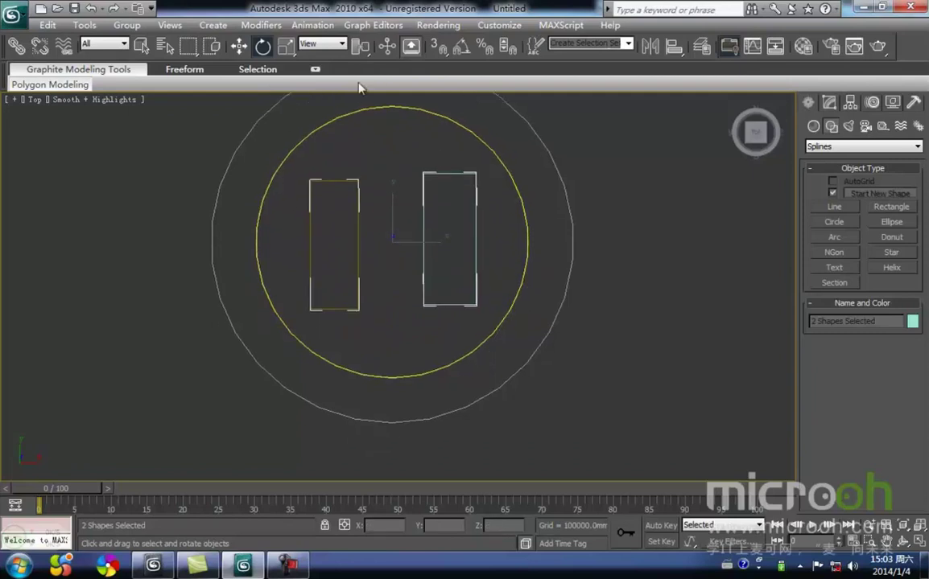
{"action": "left_click_drag", "start_coordinate": [361, 48], "coordinate": [364, 115]}
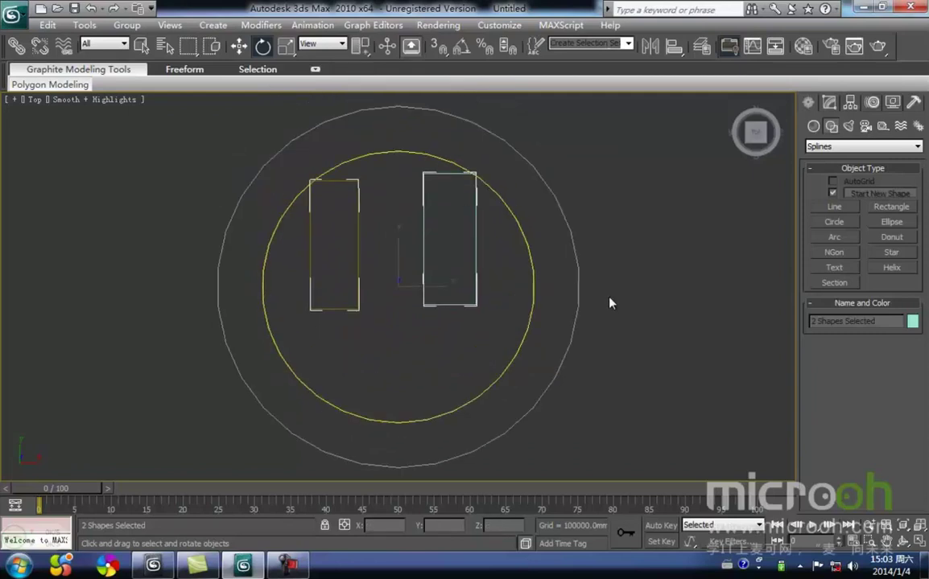
{"action": "key", "text": "Delete"}
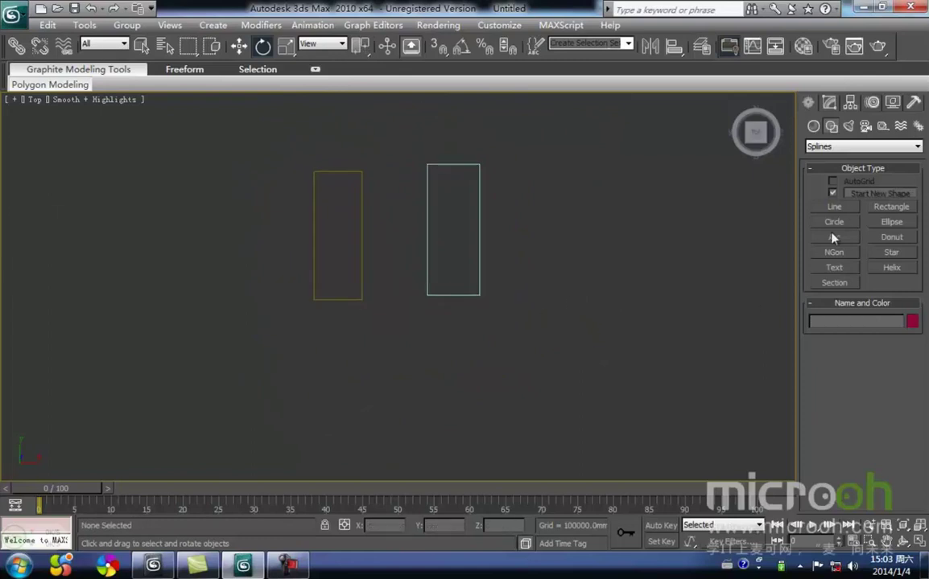
- Draw a small, nearly square rectangle below and between the two tall ones and deselect it with the Move tool active
{"action": "left_click", "coordinate": [881, 213]}
{"action": "middle_click_drag", "start_coordinate": [343, 338], "coordinate": [373, 317]}
{"action": "scroll", "coordinate": [386, 346], "scroll_direction": "down", "scroll_amount": 2}
{"action": "left_click_drag", "start_coordinate": [402, 324], "coordinate": [428, 349]}
{"action": "key", "text": "e"}
{"action": "middle_click_drag", "start_coordinate": [468, 367], "coordinate": [453, 367]}
{"action": "key", "text": "w"}
{"action": "left_click", "coordinate": [529, 227]}
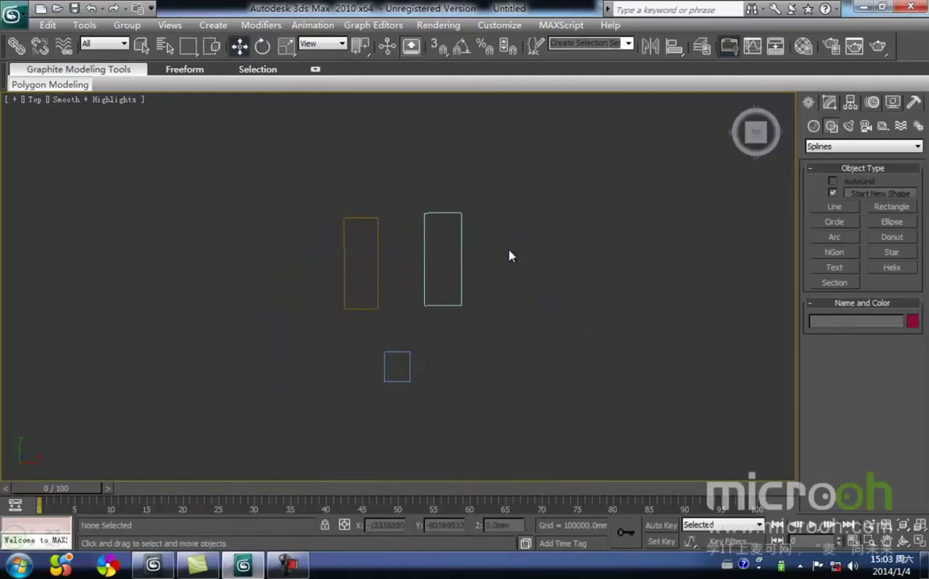
- Select both tall rectangles and pick the small rectangle as their reference coordinate system for moving
{"action": "left_click_drag", "start_coordinate": [528, 227], "coordinate": [317, 192]}
{"action": "left_click", "coordinate": [360, 45]}
{"action": "key", "text": "x"}
{"action": "left_click", "coordinate": [340, 44]}
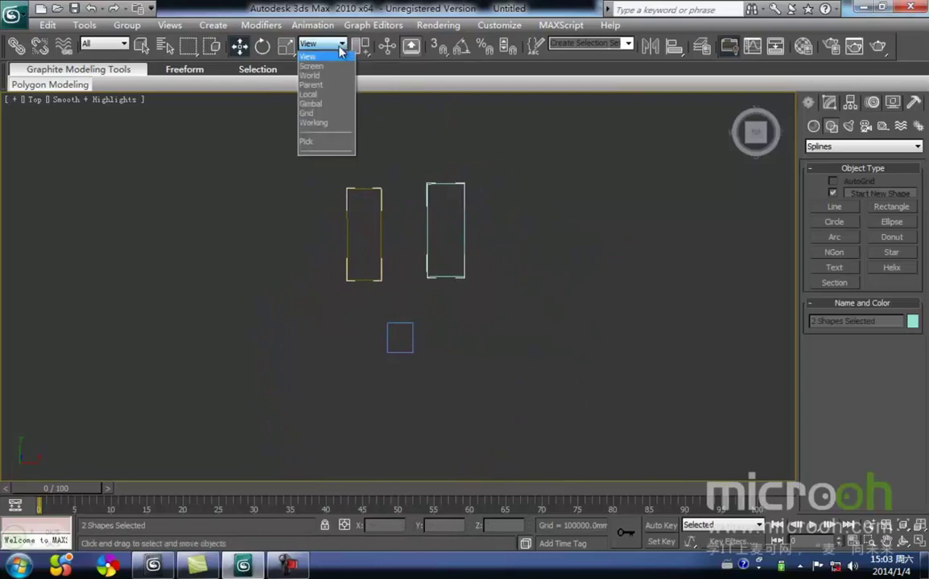
{"action": "left_click", "coordinate": [327, 143]}
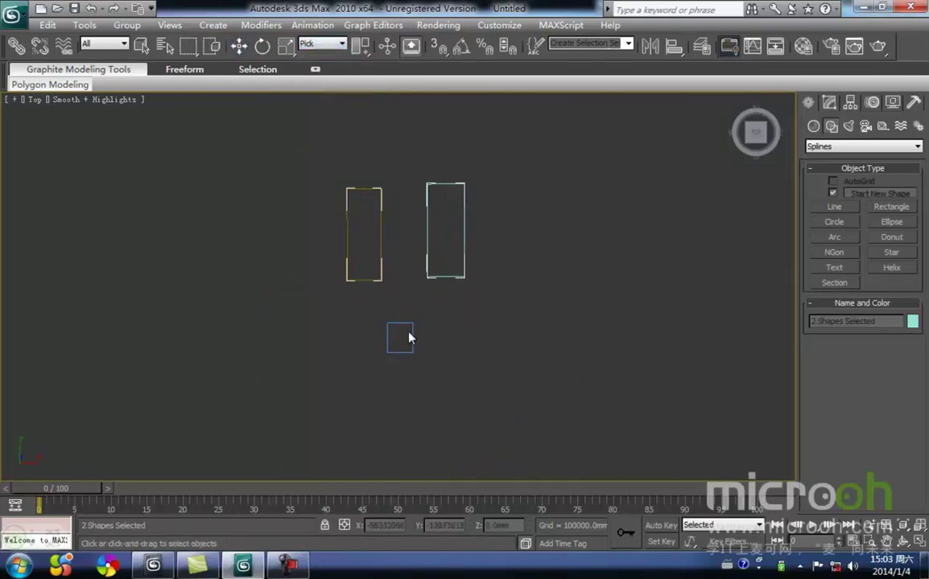
{"action": "left_click", "coordinate": [405, 325]}
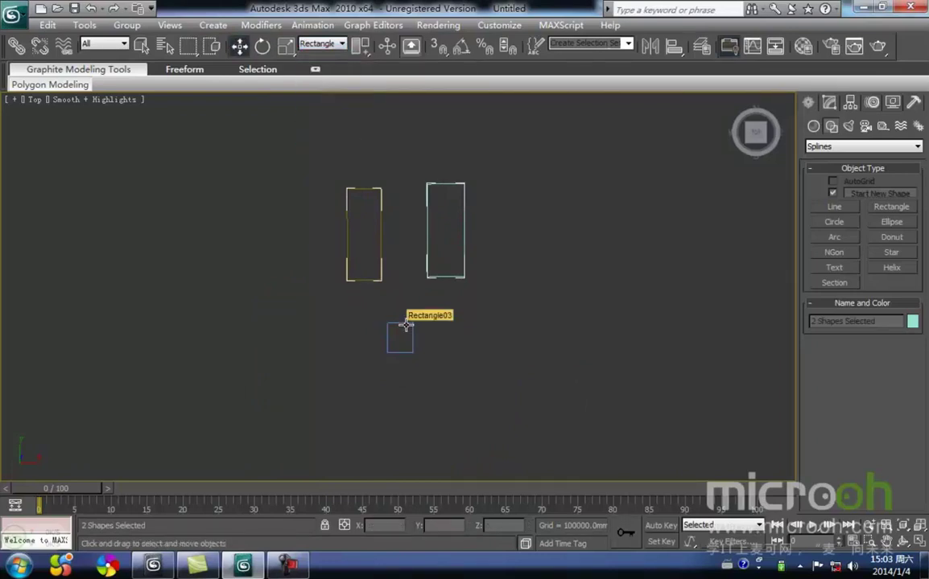
{"action": "middle_click_drag", "start_coordinate": [412, 303], "coordinate": [414, 280]}
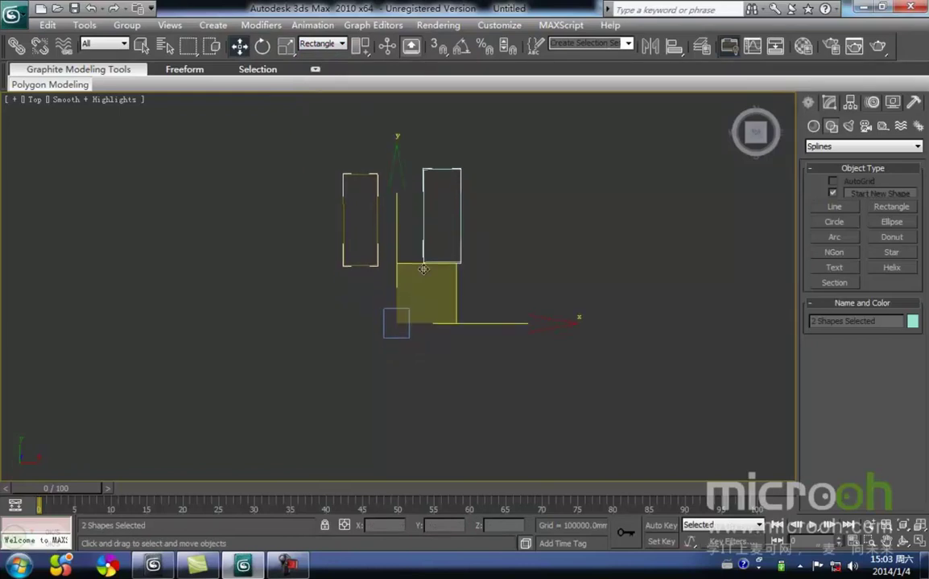
- Try to rotate both tall rectangles in the View coordinate system, then undo the rotation
{"action": "key", "text": "e"}
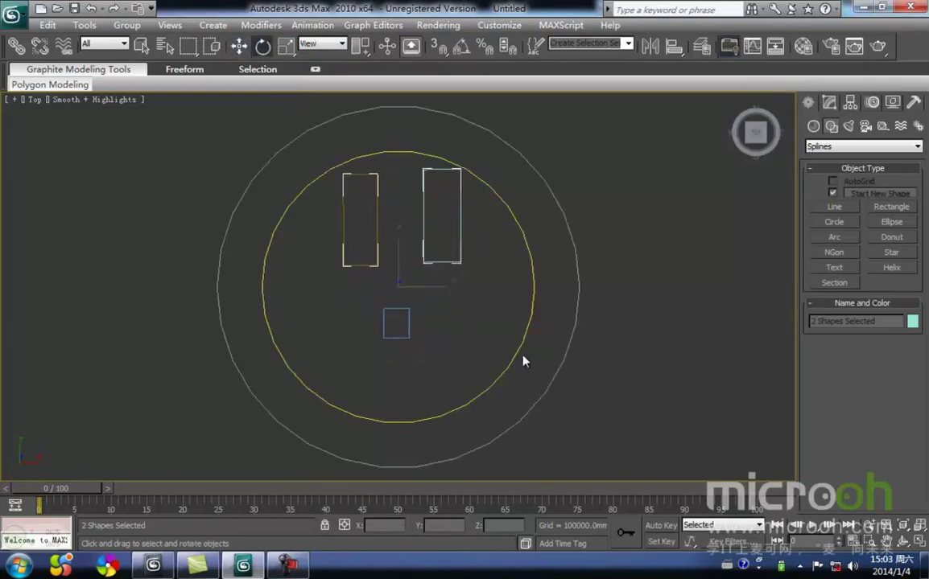
{"action": "left_click_drag", "start_coordinate": [522, 342], "coordinate": [449, 318]}
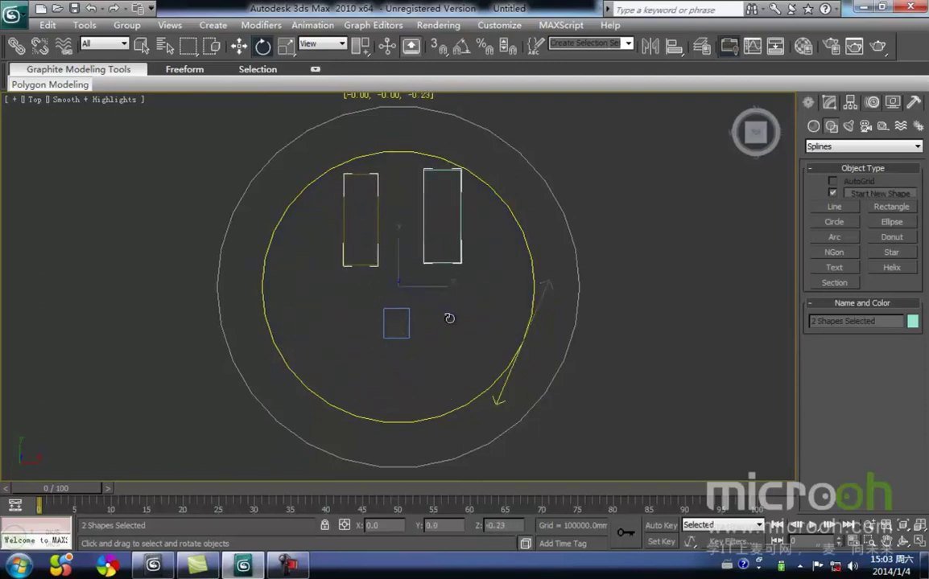
{"action": "key", "text": "ctrl+z"}
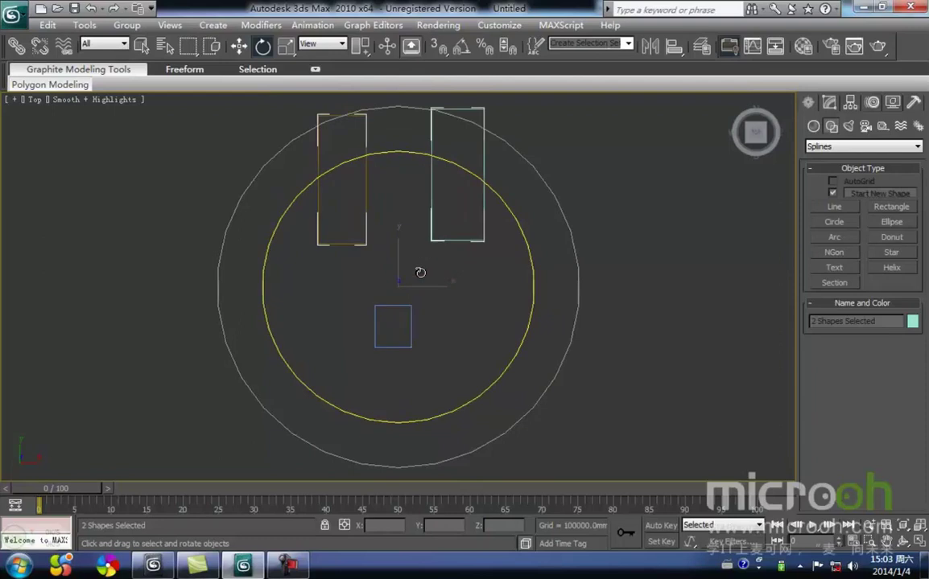
{"action": "key", "text": "ctrl+z"}
{"action": "key", "text": "ctrl+z"}
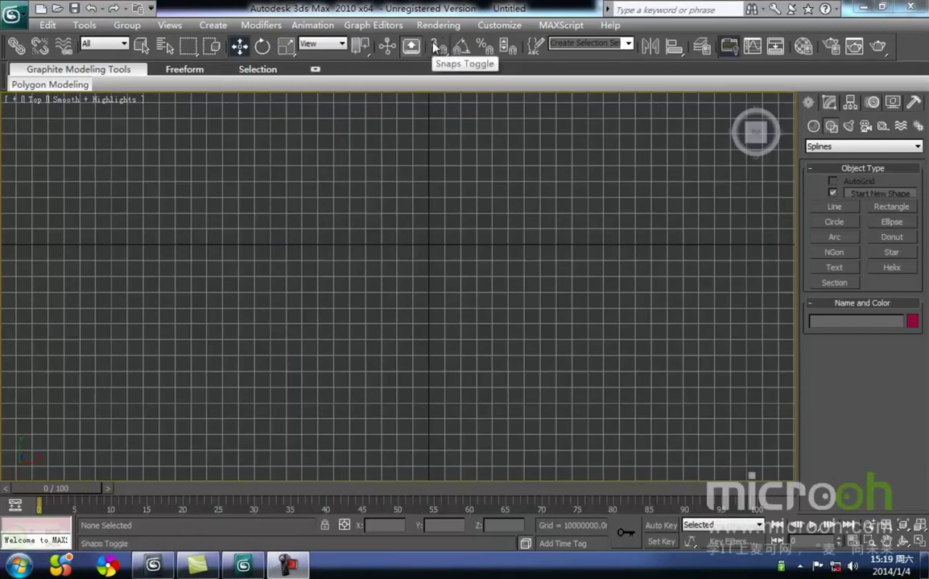
- Switch the snaps toggle to 2D
{"action": "left_click_drag", "start_coordinate": [440, 48], "coordinate": [445, 80]}
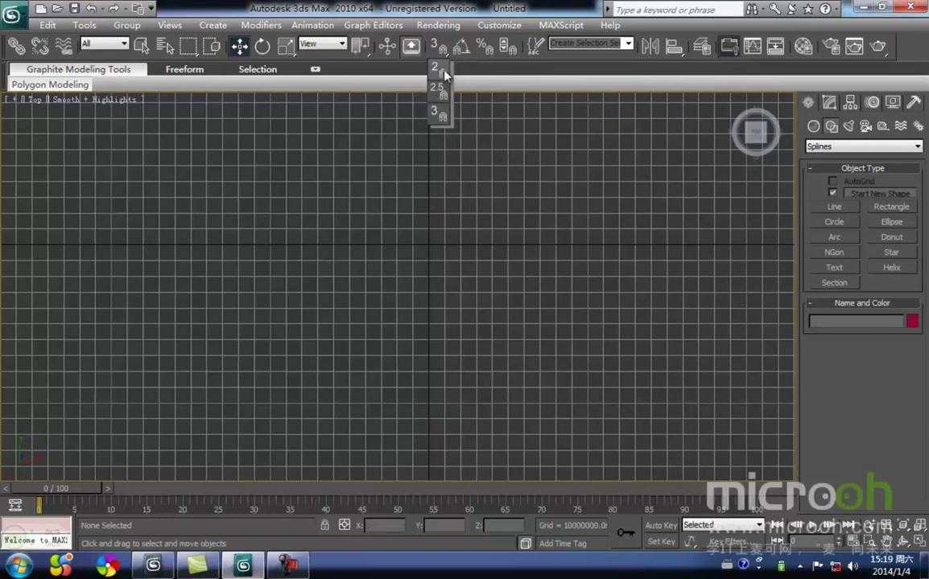
{"action": "left_click_drag", "start_coordinate": [445, 74], "coordinate": [443, 74]}
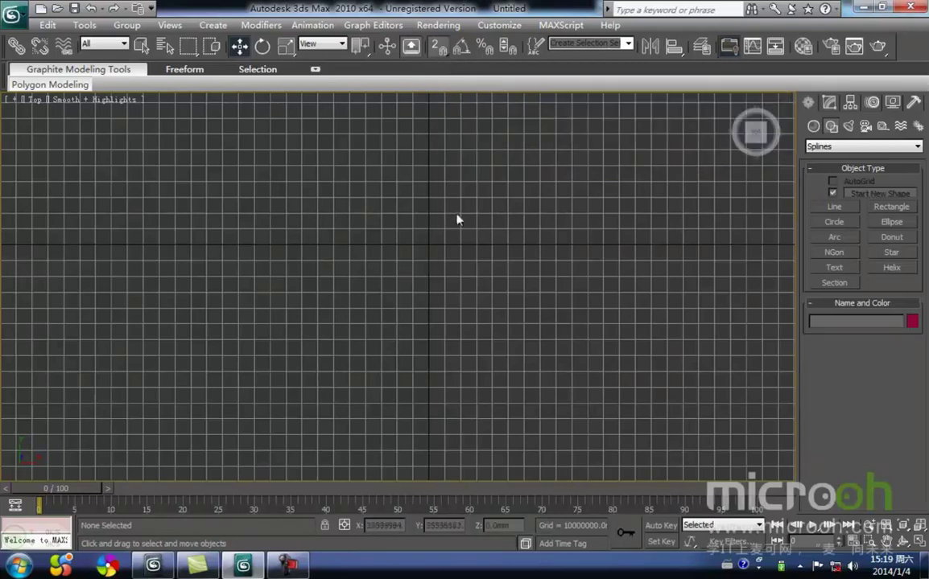
{"action": "middle_click_drag", "start_coordinate": [456, 259], "coordinate": [410, 290]}
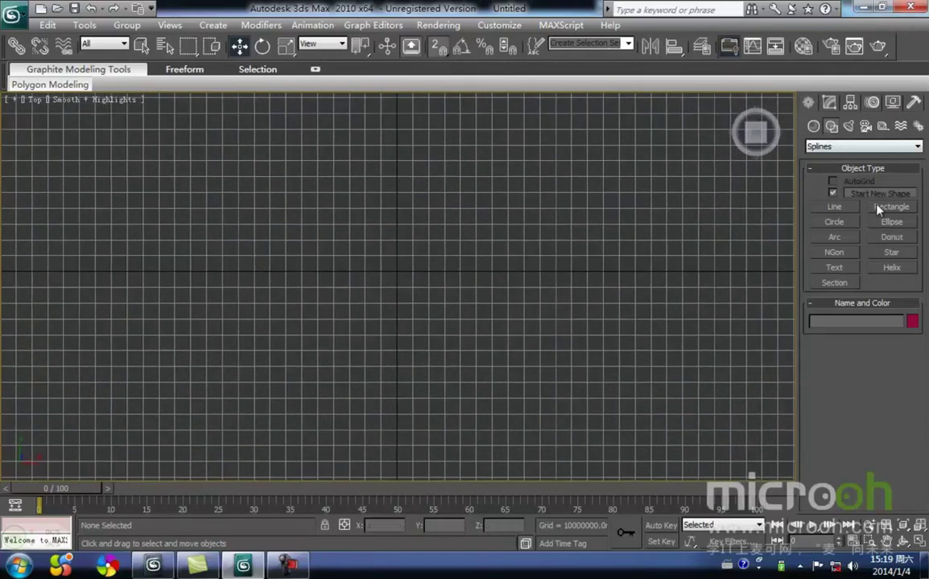
- Create a box about 83,800,000 mm long, 133,000,000 mm wide and 40,000,000 mm high, and show it in wireframe from an angled view
{"action": "left_click", "coordinate": [813, 126]}
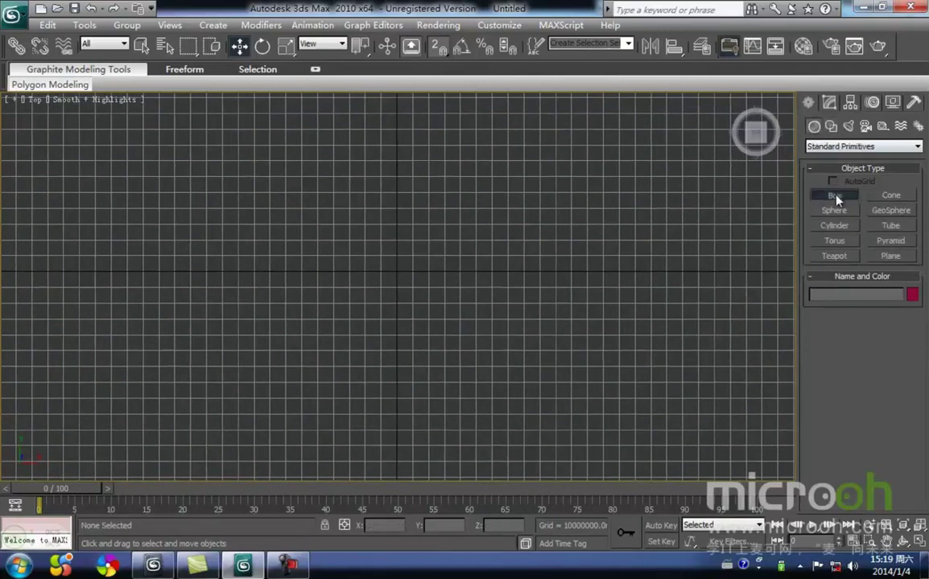
{"action": "left_click", "coordinate": [835, 195]}
{"action": "middle_click_drag", "start_coordinate": [446, 286], "coordinate": [485, 275]}
{"action": "left_click_drag", "start_coordinate": [346, 209], "coordinate": [560, 342]}
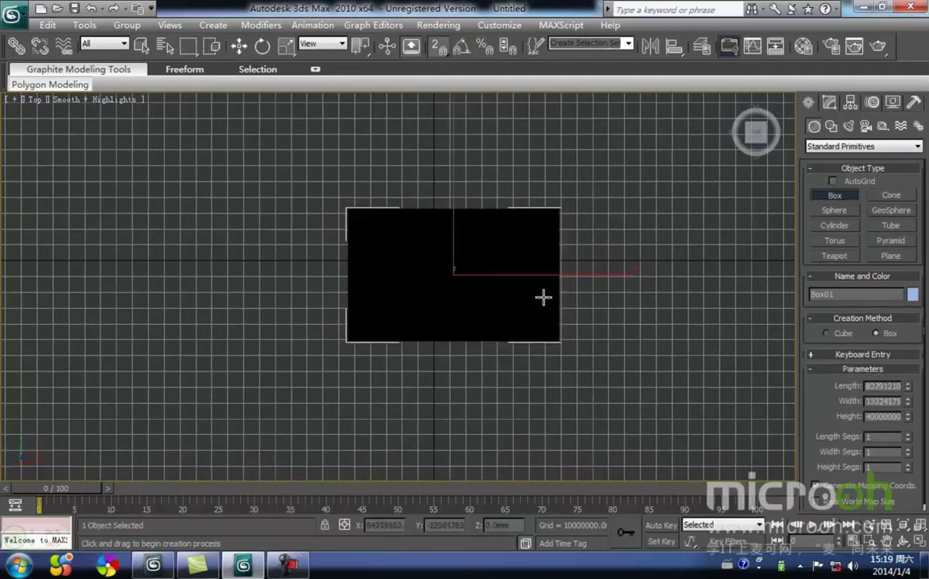
{"action": "key", "text": "w"}
{"action": "left_click", "coordinate": [568, 352]}
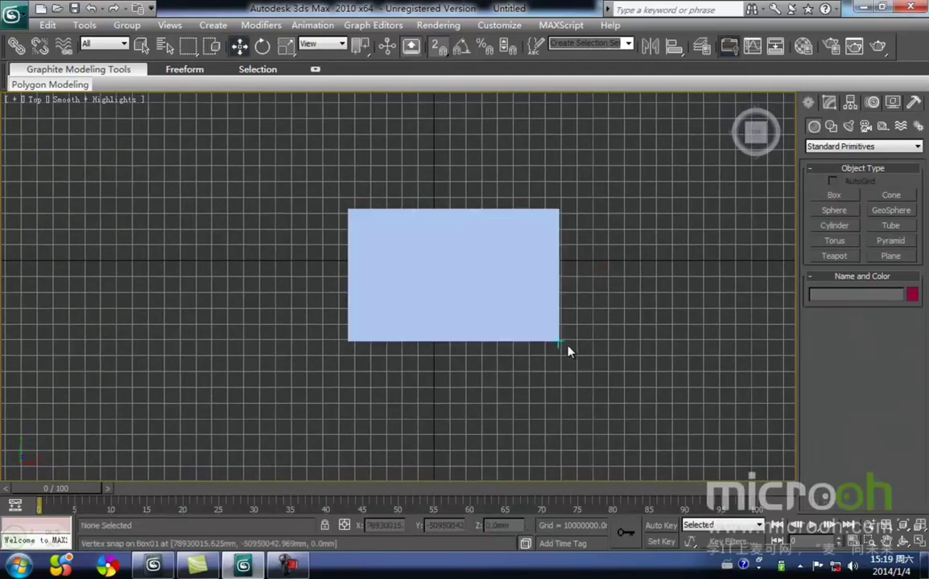
{"action": "middle_click_drag", "start_coordinate": [560, 347], "coordinate": [613, 264], "text": "alt"}
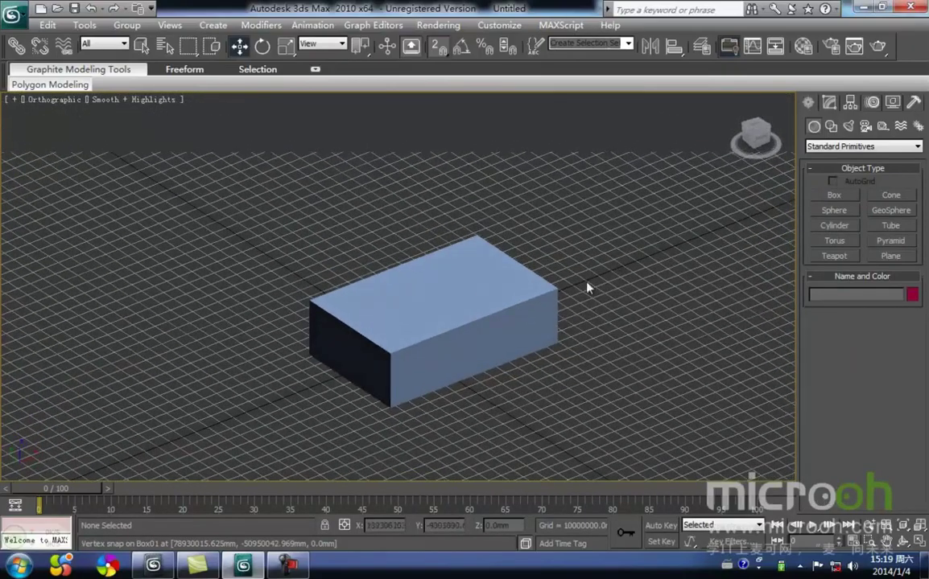
{"action": "middle_click_drag", "start_coordinate": [493, 338], "coordinate": [495, 320]}
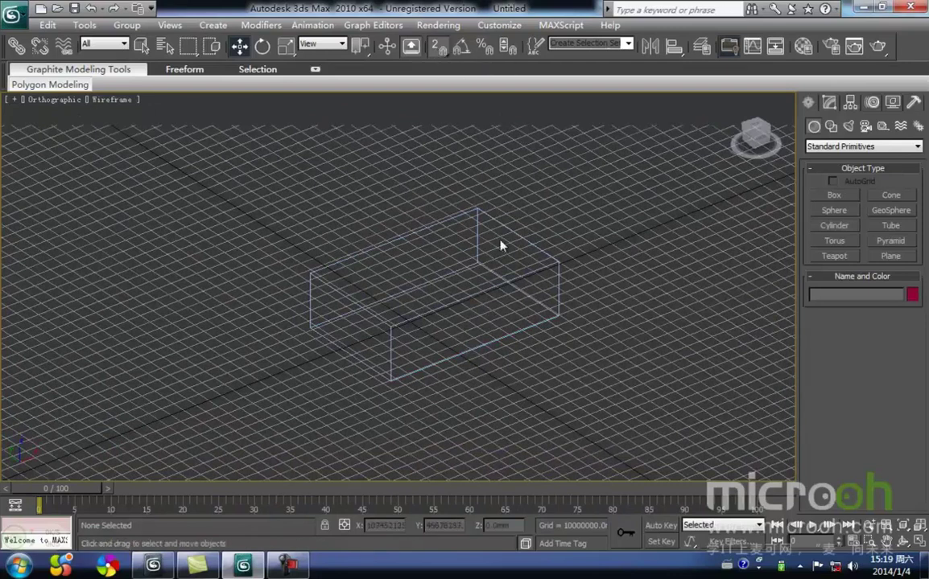
{"action": "middle_click_drag", "start_coordinate": [456, 269], "coordinate": [494, 252]}
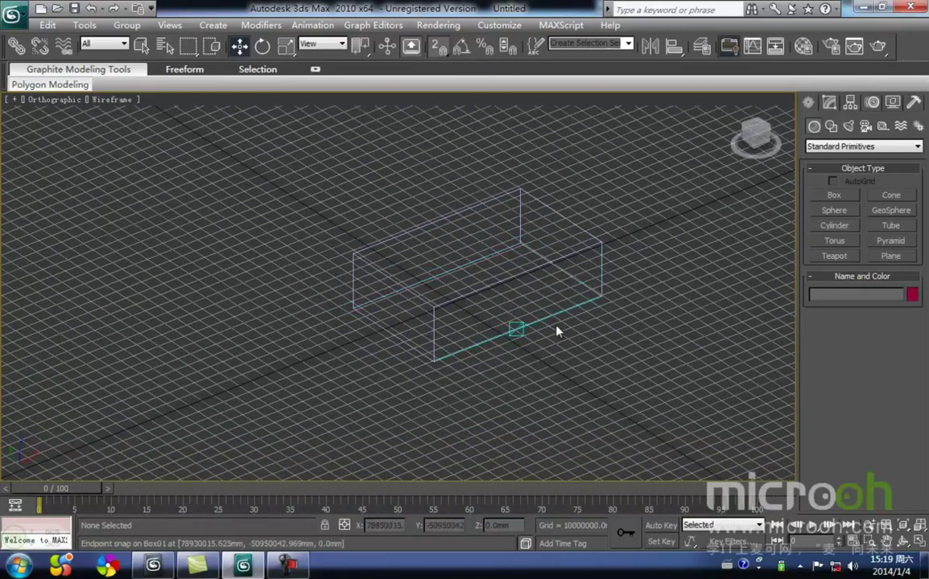
- Trace the box's base with the Line tool by snapping to its four bottom corners, and close the spline
{"action": "left_click", "coordinate": [830, 127]}
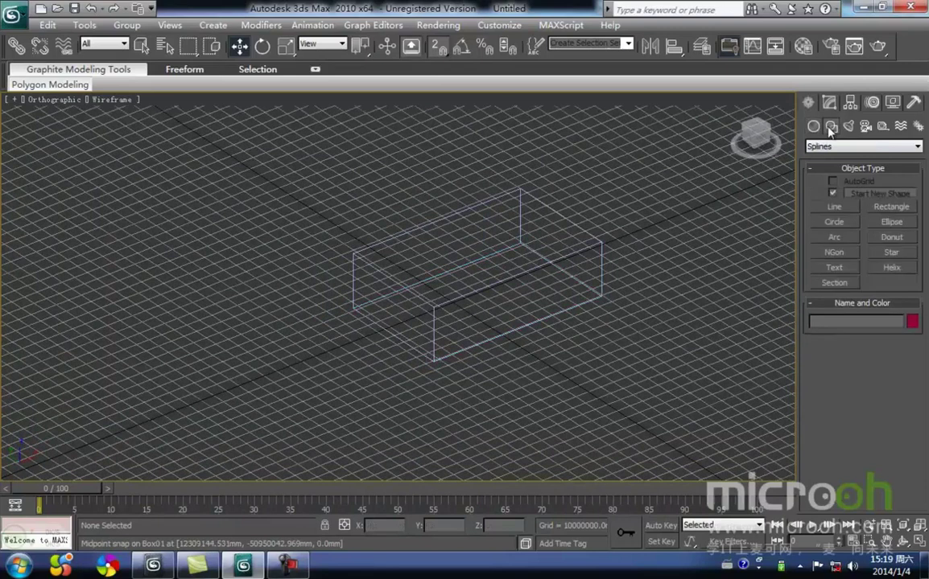
{"action": "left_click", "coordinate": [834, 208]}
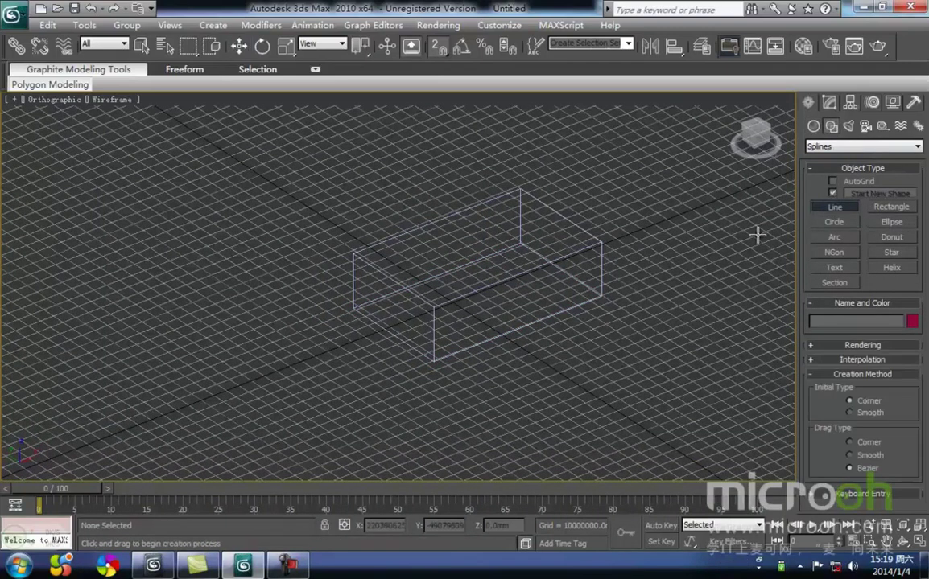
{"action": "middle_click_drag", "start_coordinate": [501, 302], "coordinate": [511, 317]}
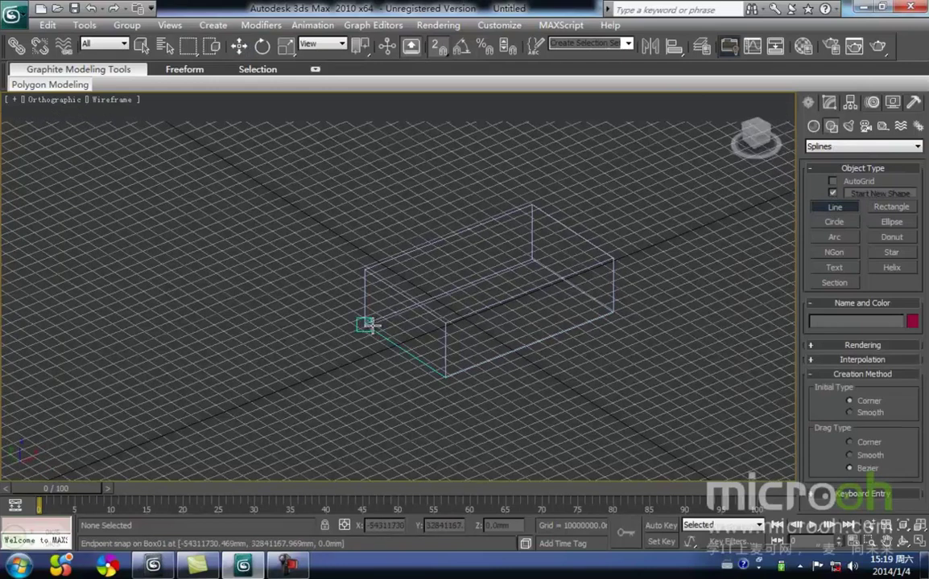
{"action": "scroll", "coordinate": [358, 330], "scroll_direction": "up", "scroll_amount": 5}
{"action": "middle_click_drag", "start_coordinate": [304, 359], "coordinate": [291, 327]}
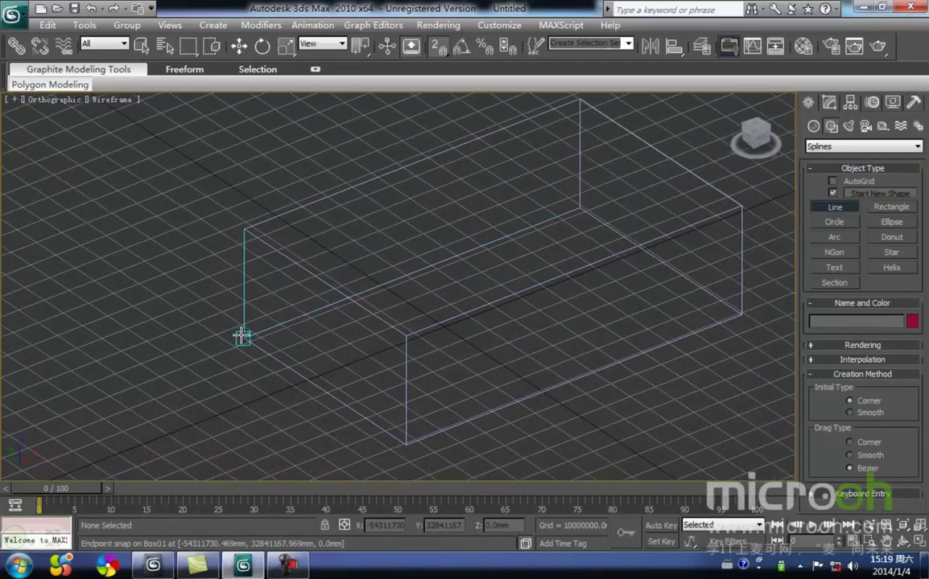
{"action": "left_click", "coordinate": [245, 338]}
{"action": "left_click", "coordinate": [578, 210]}
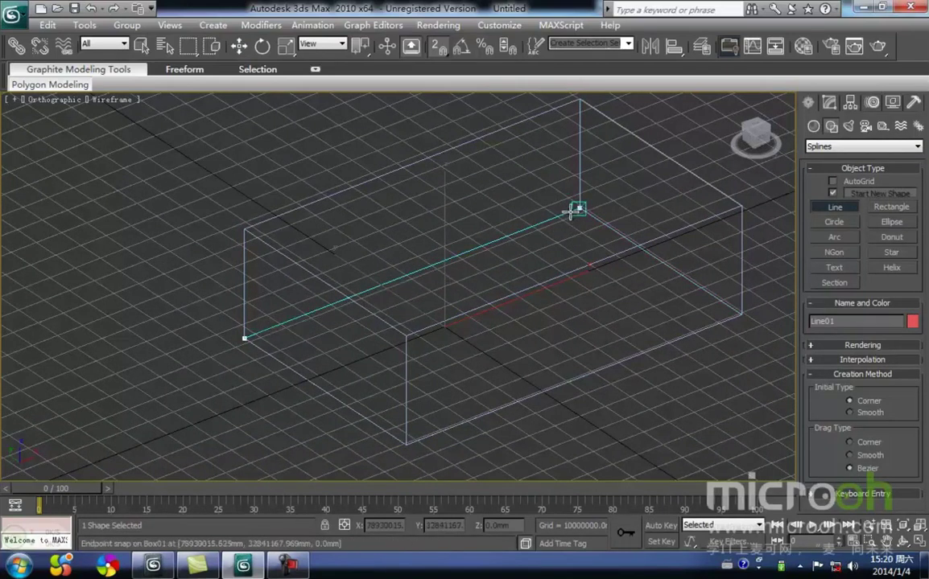
{"action": "left_click", "coordinate": [579, 208]}
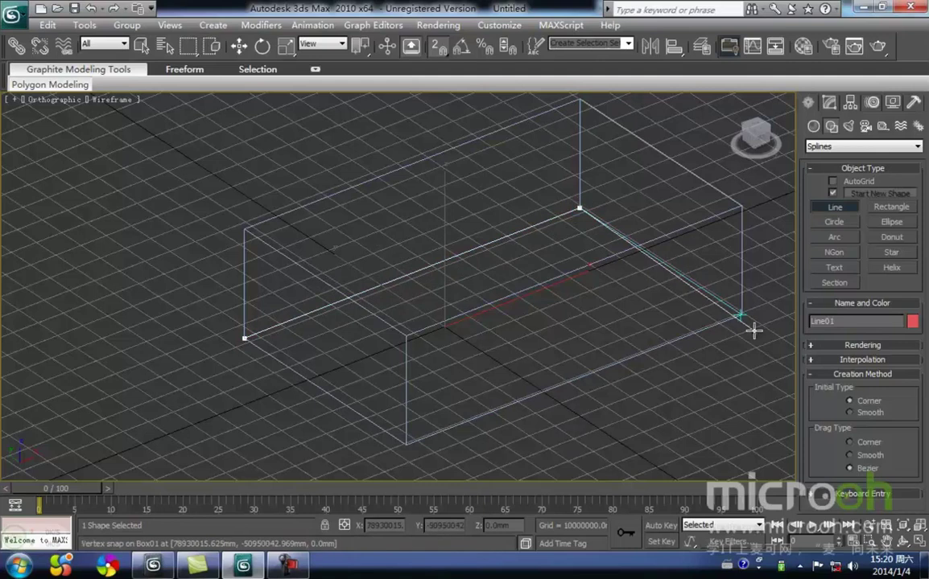
{"action": "left_click", "coordinate": [741, 314]}
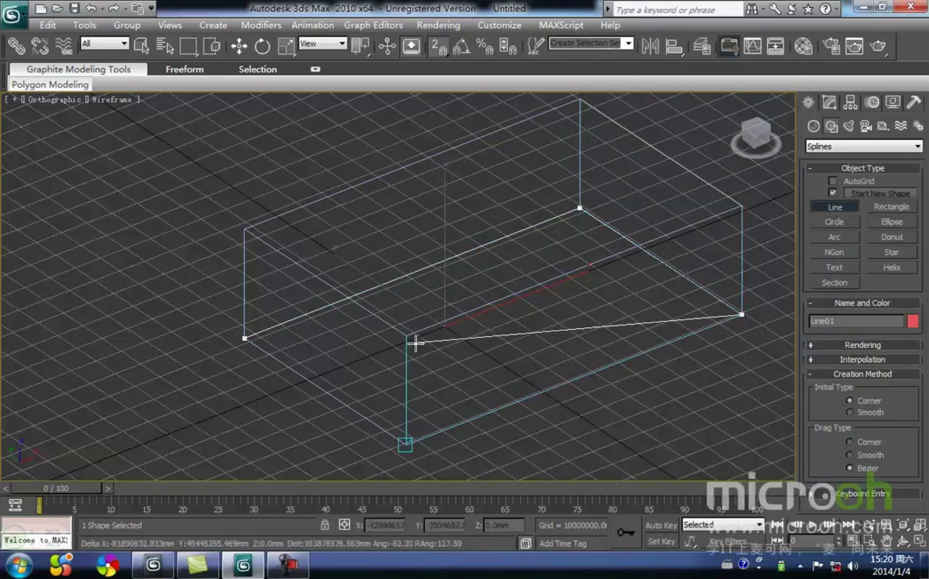
{"action": "left_click", "coordinate": [406, 444]}
{"action": "left_click", "coordinate": [243, 339]}
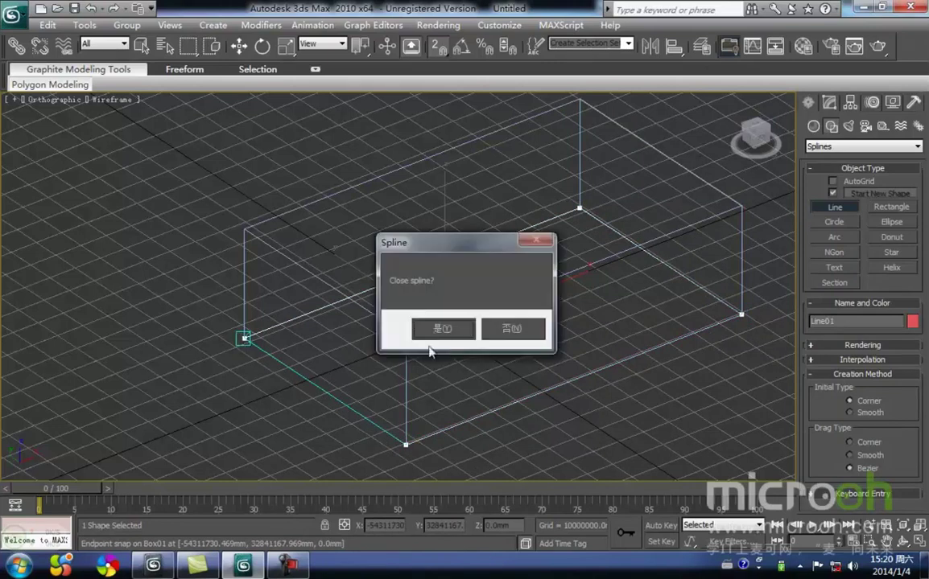
{"action": "left_click", "coordinate": [442, 330]}
- Move the traced base outline along the X axis clear of the box and deselect it
{"action": "scroll", "coordinate": [541, 300], "scroll_direction": "down", "scroll_amount": 5}
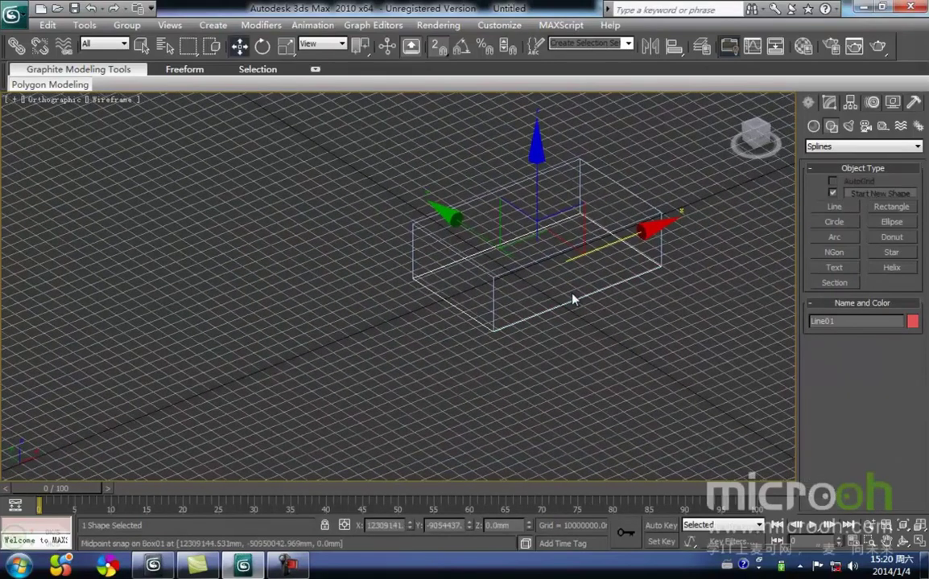
{"action": "left_click_drag", "start_coordinate": [644, 229], "coordinate": [420, 314]}
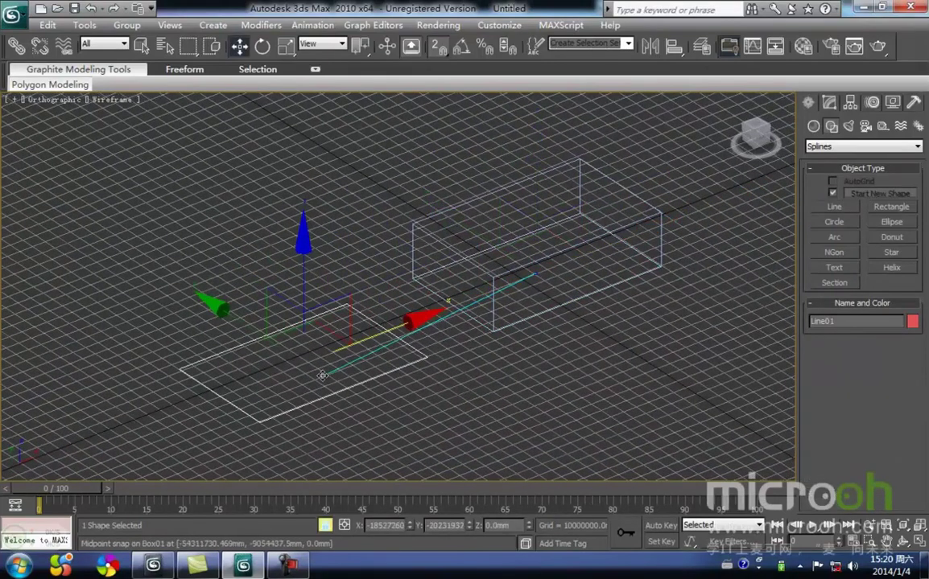
{"action": "left_click", "coordinate": [485, 394]}
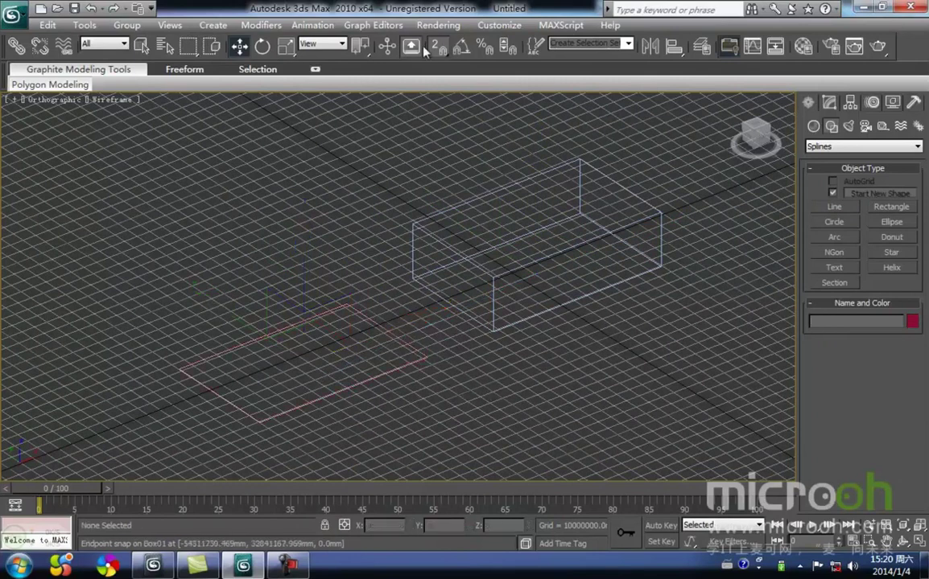
- Switch snapping to 2.5D and draw a closed line from the box's left bottom corner through its back, right and front top corners
{"action": "left_click_drag", "start_coordinate": [435, 46], "coordinate": [441, 94]}
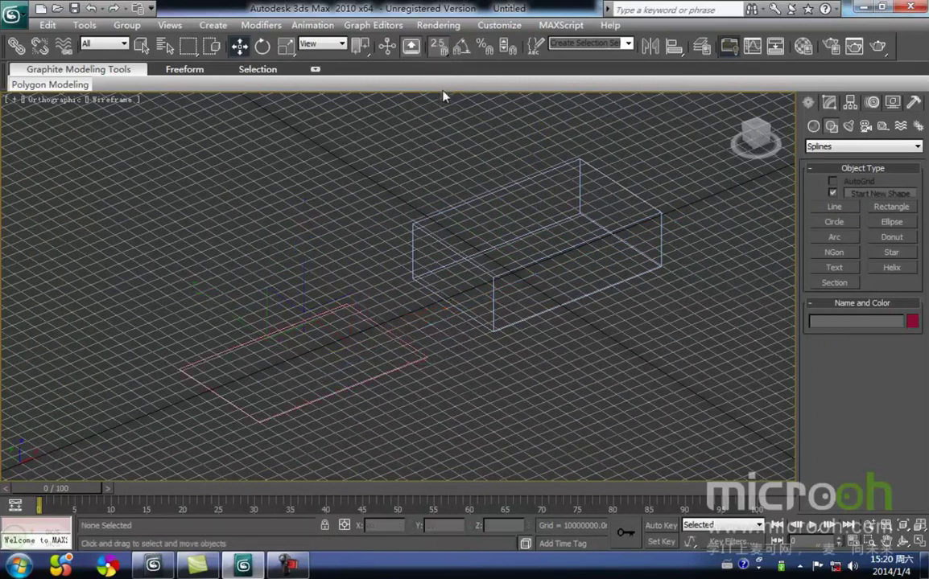
{"action": "left_click", "coordinate": [834, 207]}
{"action": "left_click", "coordinate": [563, 298]}
{"action": "middle_click_drag", "start_coordinate": [563, 298], "coordinate": [411, 292]}
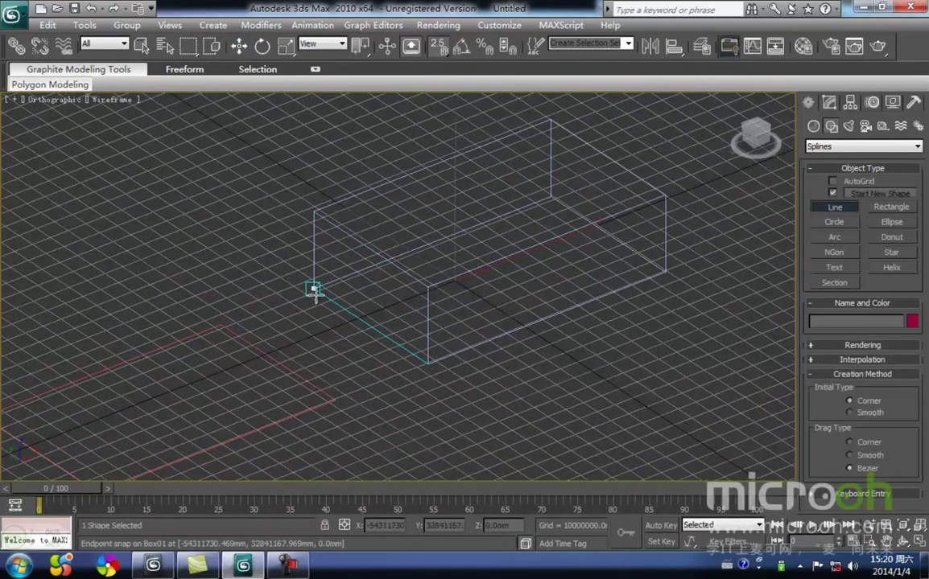
{"action": "left_click", "coordinate": [313, 288]}
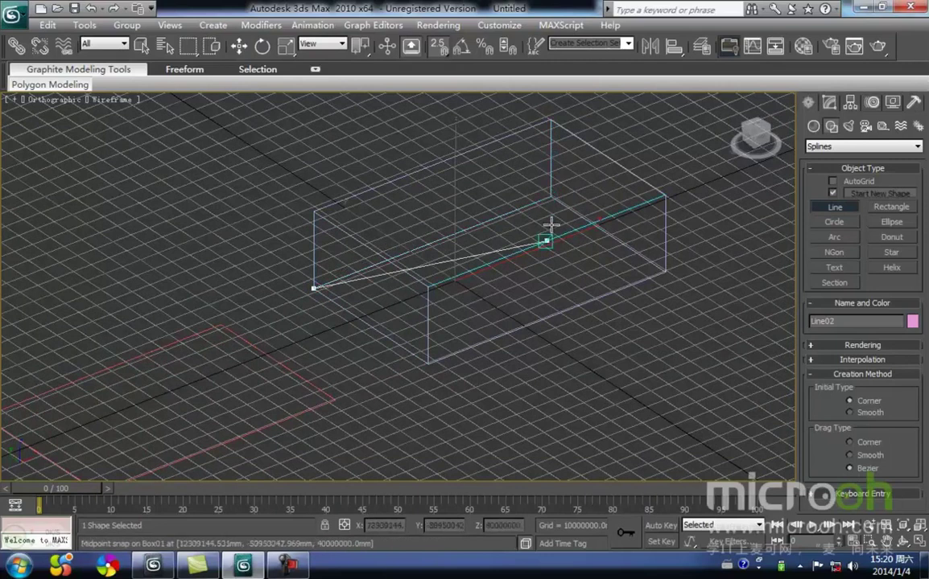
{"action": "left_click", "coordinate": [549, 120]}
{"action": "left_click", "coordinate": [662, 195]}
{"action": "left_click", "coordinate": [427, 287]}
{"action": "left_click", "coordinate": [313, 288]}
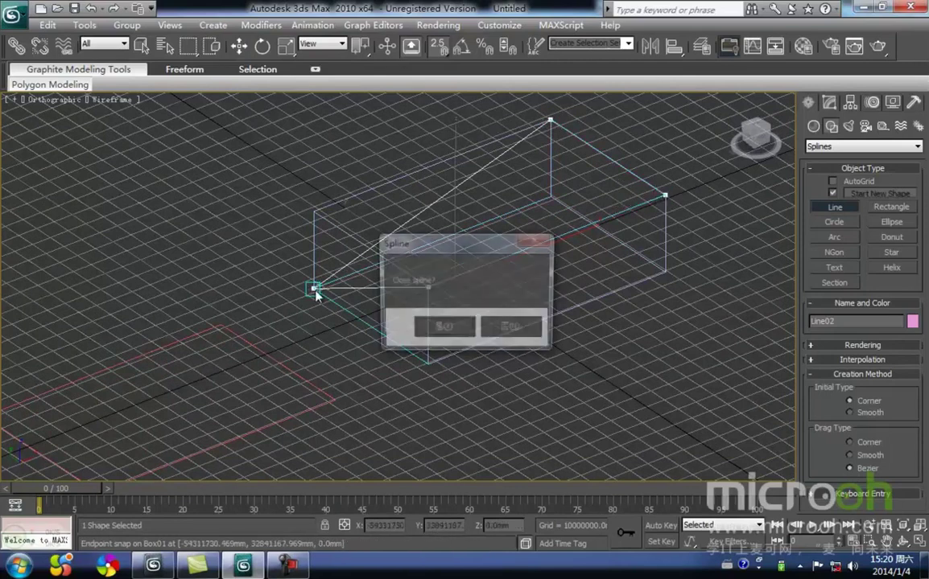
{"action": "left_click", "coordinate": [443, 330]}
{"action": "key", "text": "w"}
- Move the new spline along the X axis past the first traced outline
{"action": "scroll", "coordinate": [501, 310], "scroll_direction": "down", "scroll_amount": 5}
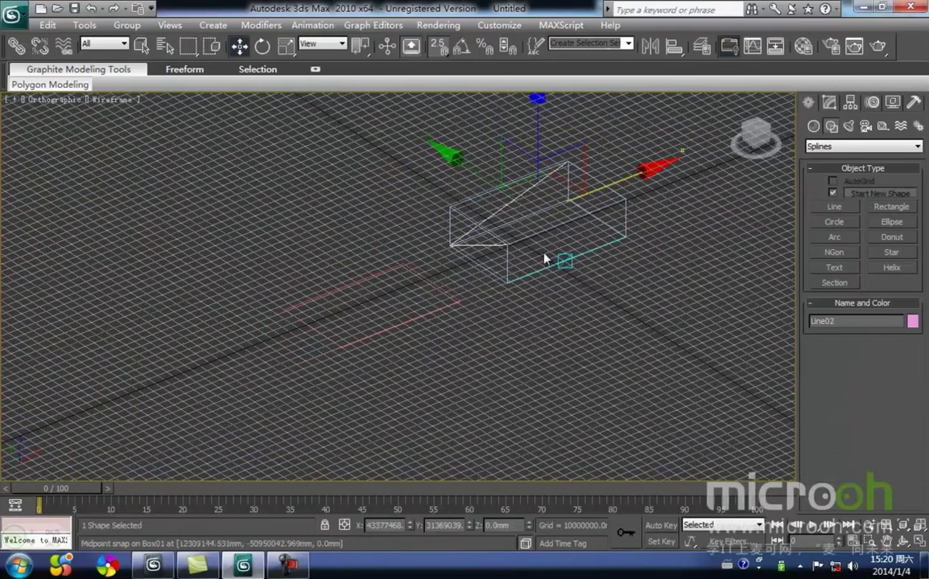
{"action": "left_click_drag", "start_coordinate": [625, 176], "coordinate": [305, 341]}
{"action": "scroll", "coordinate": [305, 342], "scroll_direction": "up", "scroll_amount": 3}
{"action": "left_click_drag", "start_coordinate": [345, 274], "coordinate": [306, 290]}
{"action": "middle_click_drag", "start_coordinate": [404, 290], "coordinate": [387, 294]}
- Switch snapping to 3D and draw a closed line from the box's left bottom corner through its back, right and front top corners
{"action": "left_click_drag", "start_coordinate": [437, 46], "coordinate": [445, 119]}
{"action": "scroll", "coordinate": [486, 209], "scroll_direction": "down", "scroll_amount": 4}
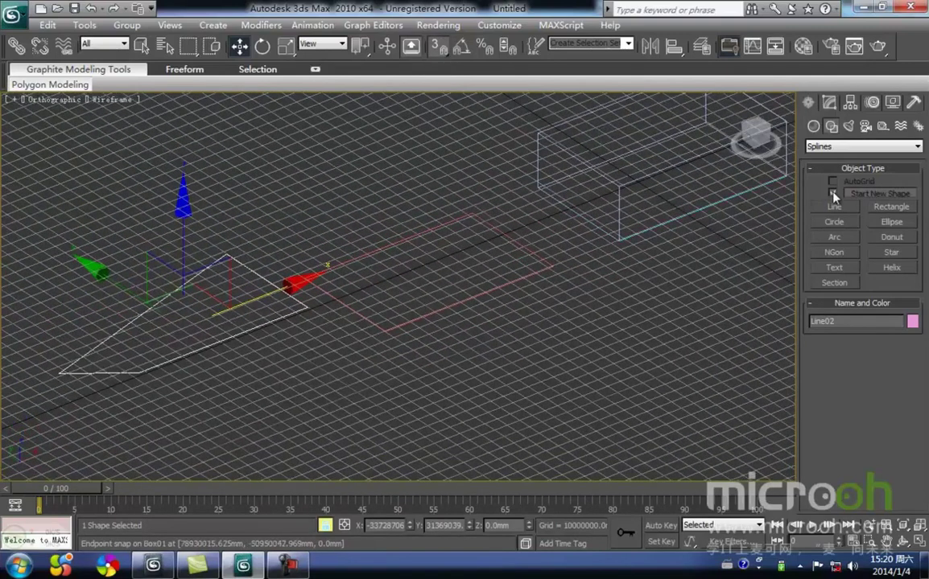
{"action": "left_click", "coordinate": [835, 207]}
{"action": "mouse_move", "coordinate": [603, 227]}
{"action": "middle_mouse_down"}
{"action": "mouse_move", "coordinate": [362, 305]}
{"action": "mouse_move", "coordinate": [333, 292]}
{"action": "middle_mouse_up"}
{"action": "left_click", "coordinate": [309, 278]}
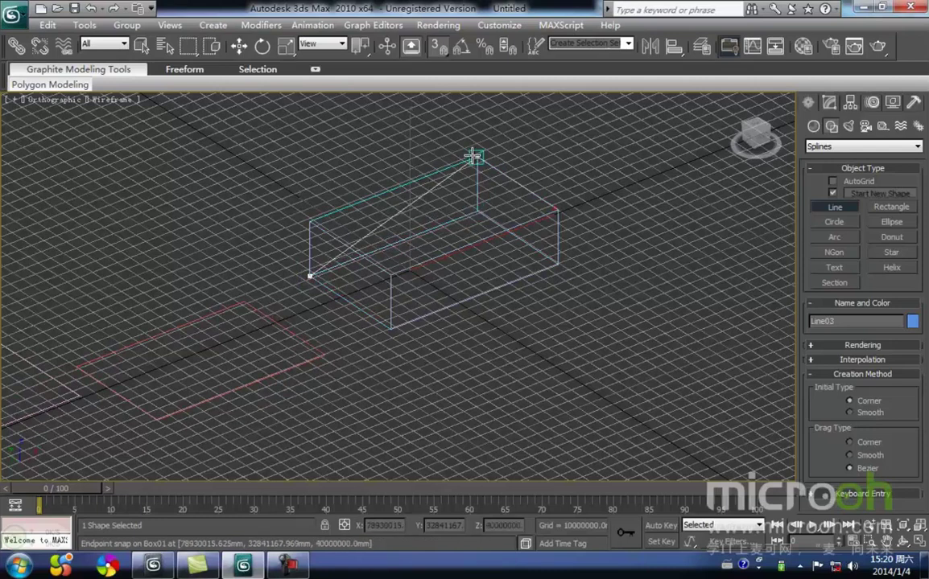
{"action": "left_click", "coordinate": [477, 157]}
{"action": "left_click", "coordinate": [557, 210]}
{"action": "left_click", "coordinate": [390, 274]}
{"action": "left_click", "coordinate": [305, 279]}
{"action": "left_click", "coordinate": [440, 328]}
- Move the 3D-snapped spline along the X axis past the two earlier outlines and deselect it
{"action": "key", "text": "w"}
{"action": "middle_click_drag", "start_coordinate": [393, 300], "coordinate": [557, 288], "text": "alt"}
{"action": "left_click_drag", "start_coordinate": [623, 223], "coordinate": [104, 418]}
{"action": "middle_click_drag", "start_coordinate": [162, 404], "coordinate": [439, 341]}
{"action": "left_click", "coordinate": [465, 348]}
- Select the 3D-snapped spline in the Front view and examine its height relative to the ground plane
{"action": "key", "text": "f"}
{"action": "scroll", "coordinate": [425, 334], "scroll_direction": "up", "scroll_amount": 3}
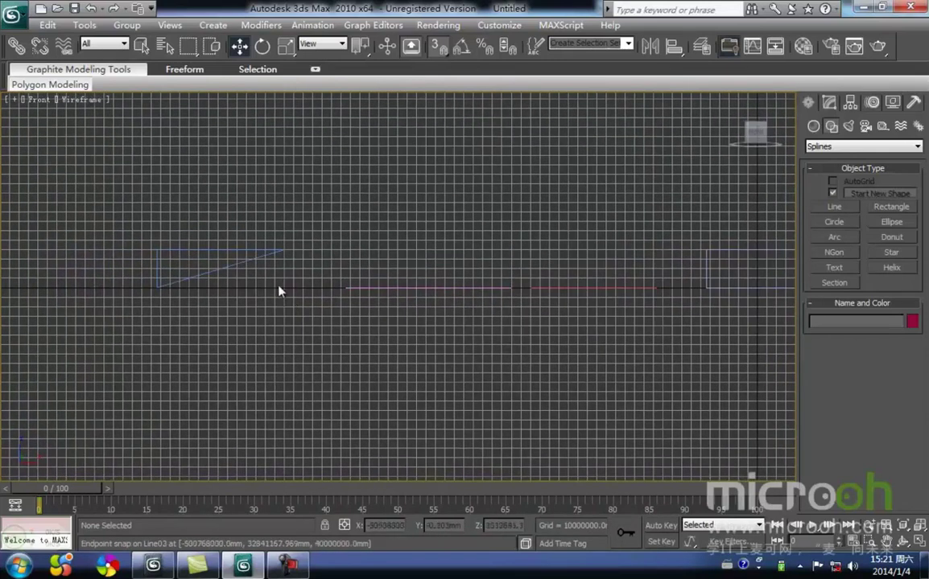
{"action": "left_click", "coordinate": [253, 259]}
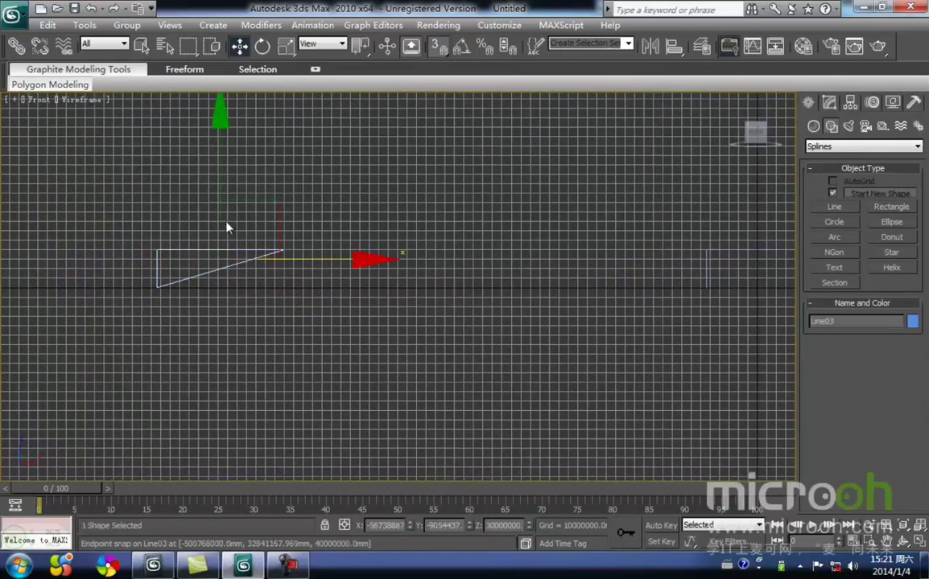
{"action": "middle_click_drag", "start_coordinate": [204, 275], "coordinate": [373, 284]}
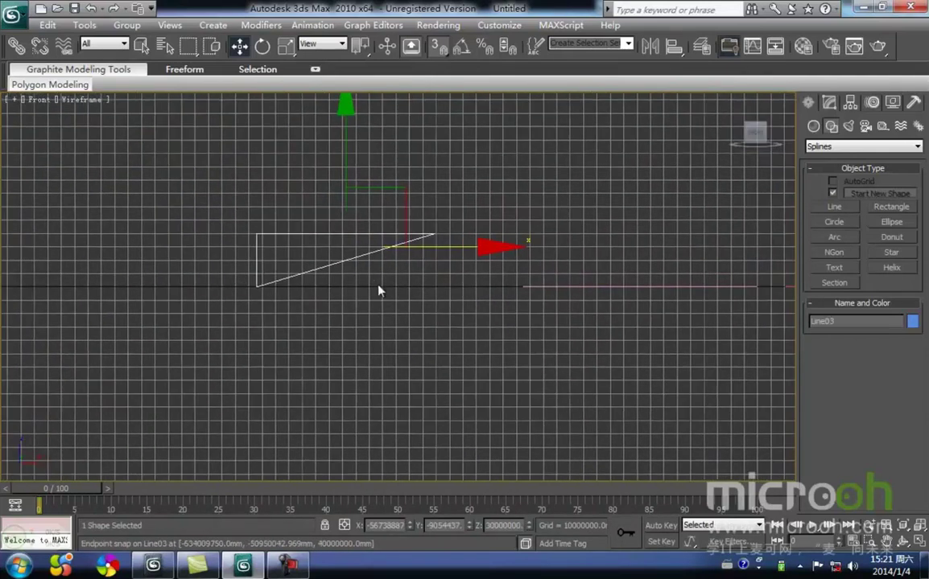
{"action": "scroll", "coordinate": [333, 299], "scroll_direction": "down", "scroll_amount": 2}
{"action": "middle_click_drag", "start_coordinate": [338, 304], "coordinate": [330, 255], "text": "alt"}
- Compare the first two traced outlines with the 3D-snapped spline in the Front view and an angled view
{"action": "key", "text": "f"}
{"action": "scroll", "coordinate": [499, 326], "scroll_direction": "down", "scroll_amount": 1}
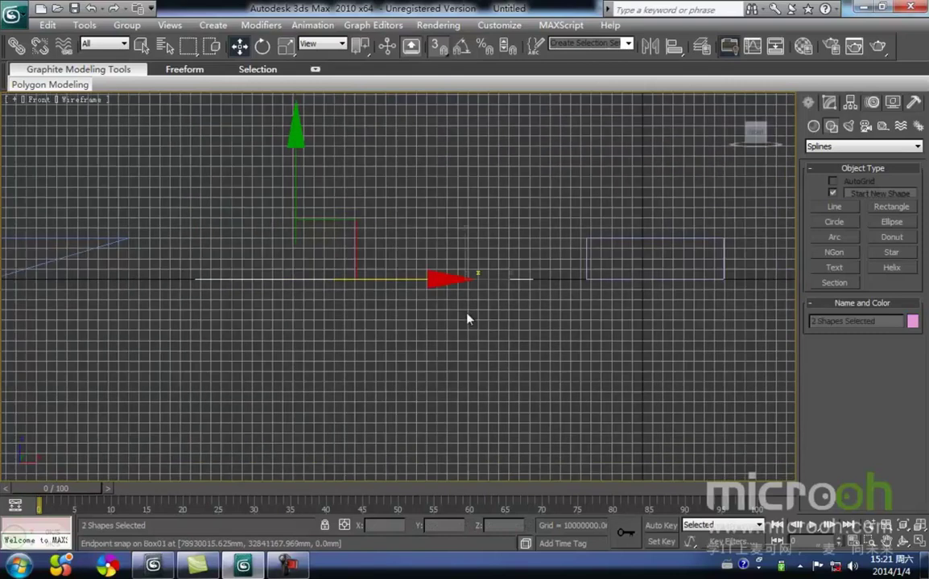
{"action": "left_click", "coordinate": [447, 325]}
{"action": "left_click_drag", "start_coordinate": [477, 311], "coordinate": [373, 267]}
{"action": "scroll", "coordinate": [418, 321], "scroll_direction": "down", "scroll_amount": 2}
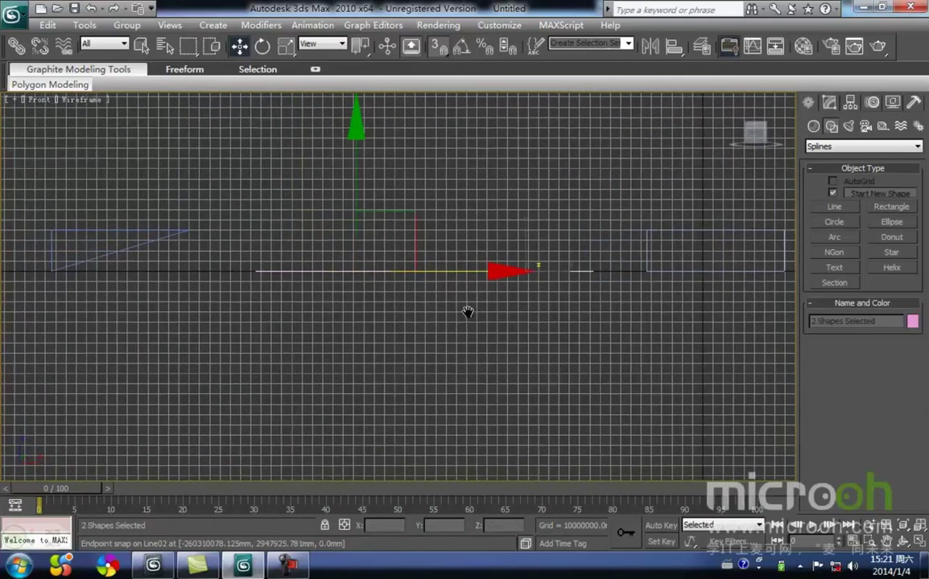
{"action": "scroll", "coordinate": [377, 334], "scroll_direction": "down", "scroll_amount": 3}
{"action": "middle_click_drag", "start_coordinate": [382, 320], "coordinate": [342, 300], "text": "alt"}
{"action": "scroll", "coordinate": [379, 289], "scroll_direction": "up", "scroll_amount": 4}
{"action": "scroll", "coordinate": [319, 296], "scroll_direction": "down", "scroll_amount": 3}
{"action": "left_click", "coordinate": [437, 346]}
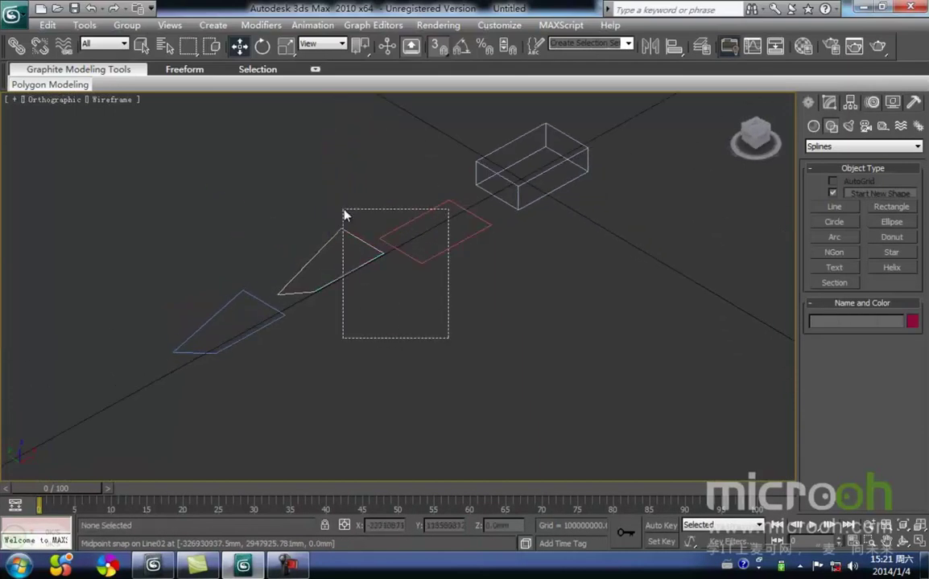
- Select the 2.5D-snapped spline and the 3D-snapped spline in turn to compare their shapes in the angled view
{"action": "left_click_drag", "start_coordinate": [346, 217], "coordinate": [344, 214]}
{"action": "left_click", "coordinate": [378, 316]}
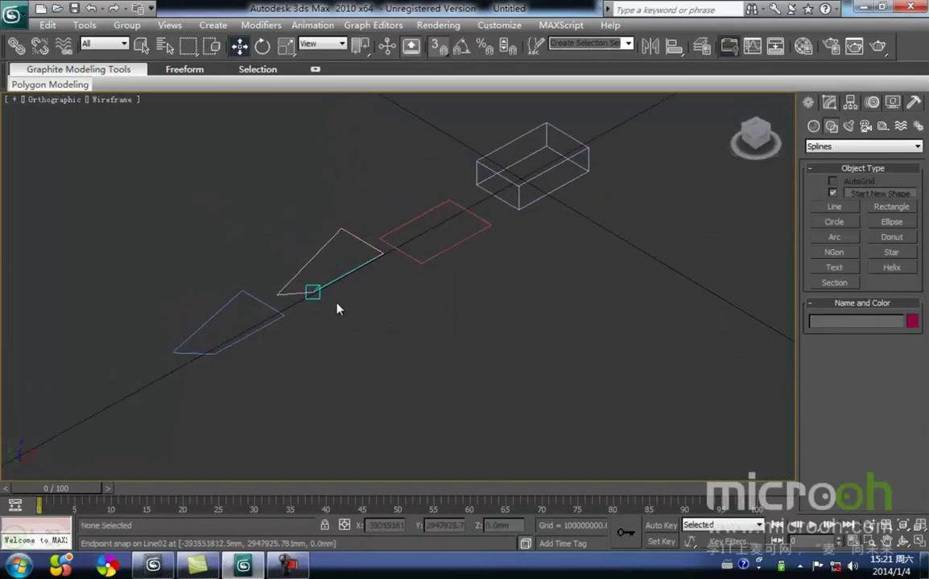
{"action": "left_click_drag", "start_coordinate": [459, 270], "coordinate": [427, 202]}
{"action": "mouse_move", "coordinate": [431, 291]}
{"action": "middle_mouse_down", "text": "alt"}
{"action": "mouse_move", "coordinate": [418, 320]}
{"action": "mouse_move", "coordinate": [402, 306]}
{"action": "middle_mouse_up", "text": "alt"}
{"action": "scroll", "coordinate": [417, 320], "scroll_direction": "up", "scroll_amount": 2}
{"action": "left_click", "coordinate": [251, 312]}
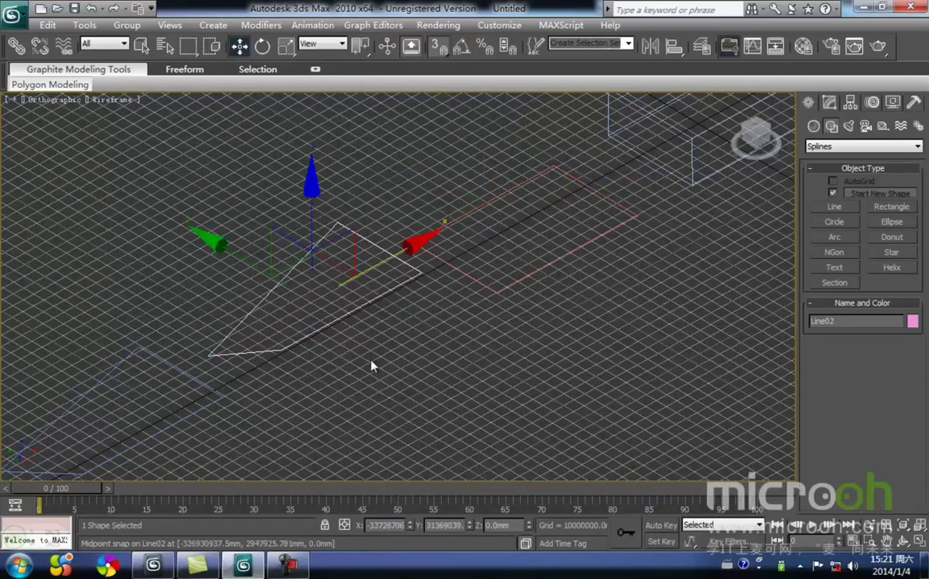
{"action": "middle_click_drag", "start_coordinate": [352, 345], "coordinate": [384, 244]}
{"action": "left_click", "coordinate": [185, 272]}
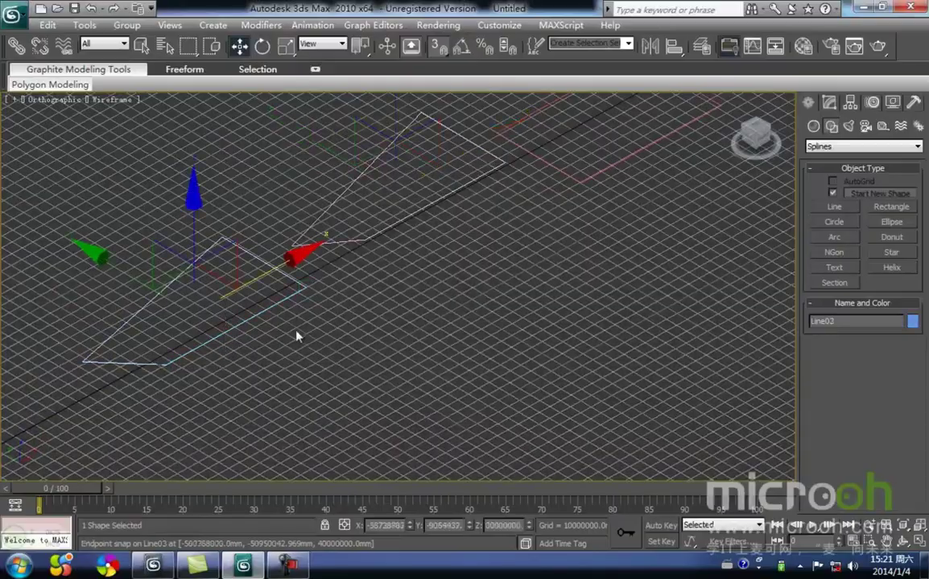
- Check the 3D-snapped spline against the flat outlines in the Front view, and set snapping back to 2.5D
{"action": "mouse_move", "coordinate": [299, 341]}
{"action": "middle_mouse_down", "text": "alt"}
{"action": "mouse_move", "coordinate": [269, 301]}
{"action": "mouse_move", "coordinate": [288, 292]}
{"action": "mouse_move", "coordinate": [309, 315]}
{"action": "mouse_move", "coordinate": [354, 320]}
{"action": "mouse_move", "coordinate": [212, 319]}
{"action": "mouse_move", "coordinate": [281, 316]}
{"action": "mouse_move", "coordinate": [263, 292]}
{"action": "mouse_move", "coordinate": [238, 321]}
{"action": "mouse_move", "coordinate": [297, 316]}
{"action": "mouse_move", "coordinate": [327, 328]}
{"action": "mouse_move", "coordinate": [348, 321]}
{"action": "mouse_move", "coordinate": [332, 321]}
{"action": "mouse_move", "coordinate": [336, 291]}
{"action": "mouse_move", "coordinate": [359, 302]}
{"action": "mouse_move", "coordinate": [334, 315]}
{"action": "mouse_move", "coordinate": [394, 305]}
{"action": "mouse_move", "coordinate": [296, 335]}
{"action": "middle_mouse_up", "text": "alt"}
{"action": "key", "text": "f"}
{"action": "scroll", "coordinate": [318, 322], "scroll_direction": "down", "scroll_amount": 2}
{"action": "scroll", "coordinate": [591, 296], "scroll_direction": "down", "scroll_amount": 3}
{"action": "middle_click_drag", "start_coordinate": [591, 297], "coordinate": [398, 296]}
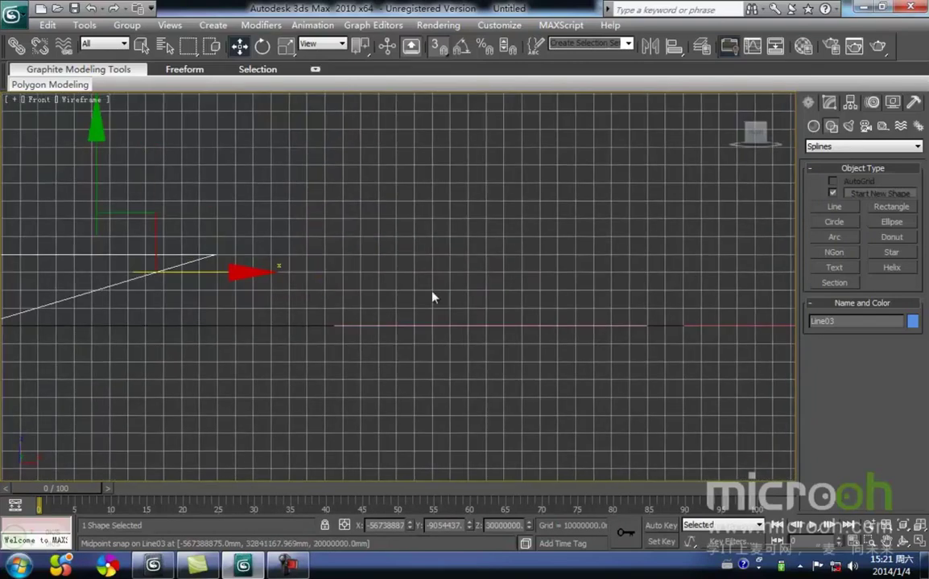
{"action": "left_click_drag", "start_coordinate": [444, 55], "coordinate": [447, 128]}
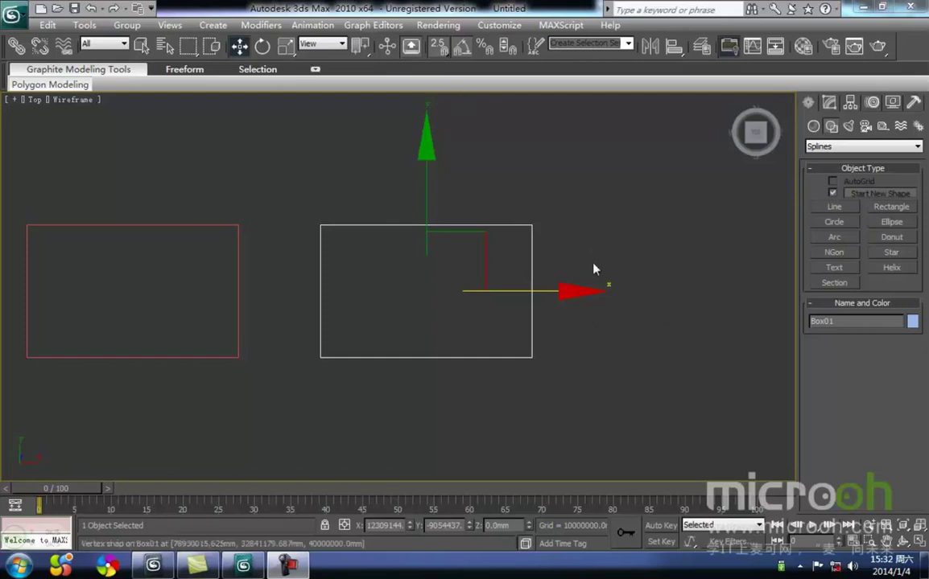
- Try rotating the box about its Z axis in the Top view, and undo the rotation
{"action": "middle_click_drag", "start_coordinate": [505, 287], "coordinate": [553, 283]}
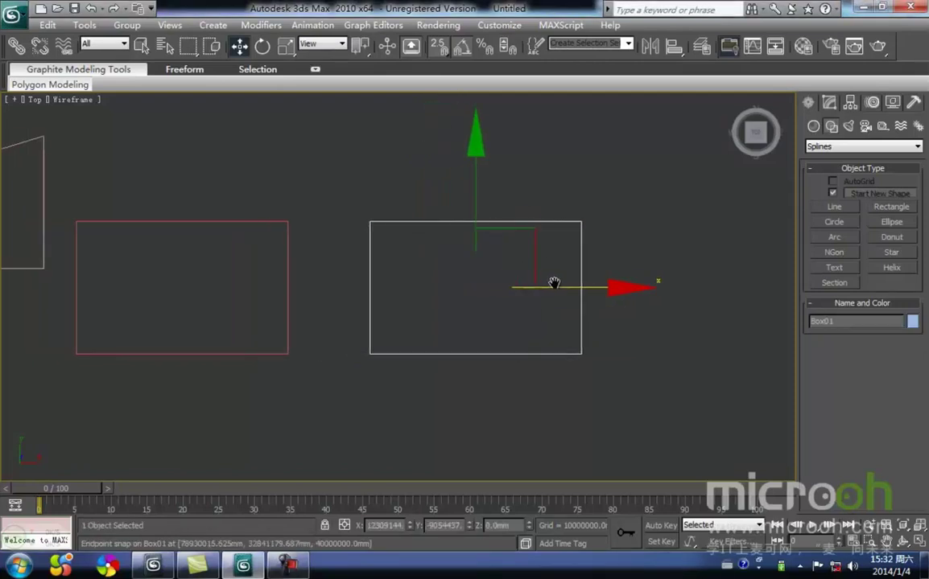
{"action": "key", "text": "e"}
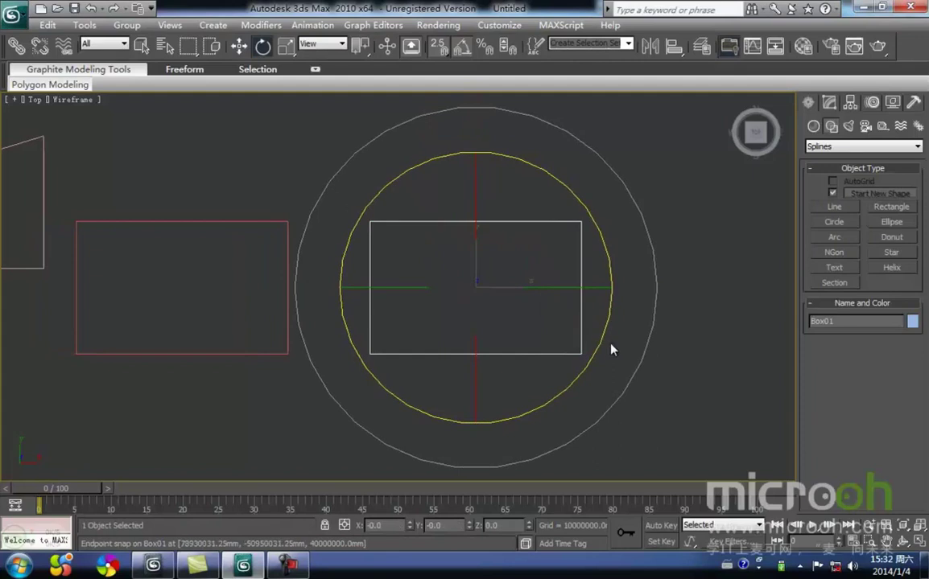
{"action": "left_click_drag", "start_coordinate": [601, 331], "coordinate": [600, 230]}
{"action": "key", "text": "ctrl+z"}
{"action": "key", "text": "ctrl+z"}
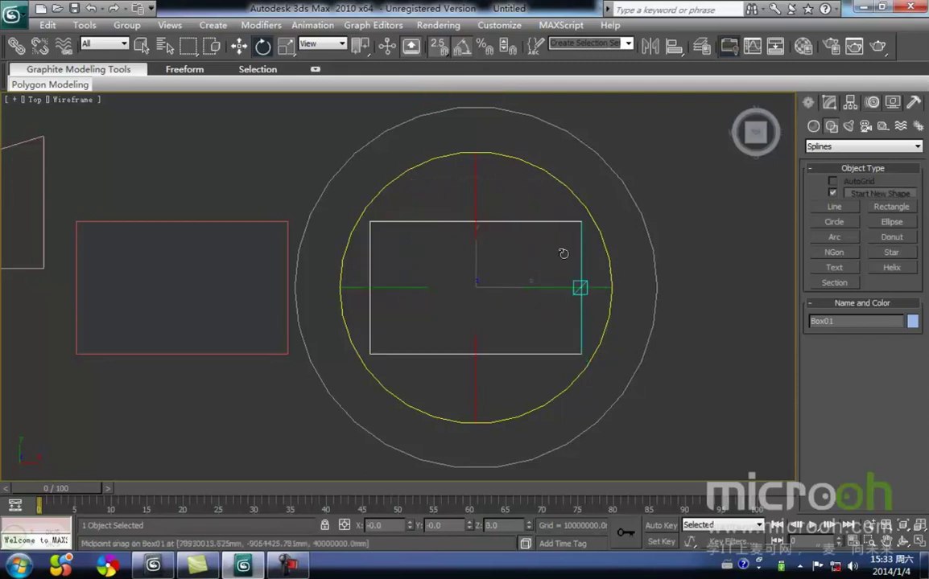
- Set the angle snap increment to 90 degrees in the grid and snap settings and close them
{"action": "right_click", "coordinate": [462, 50]}
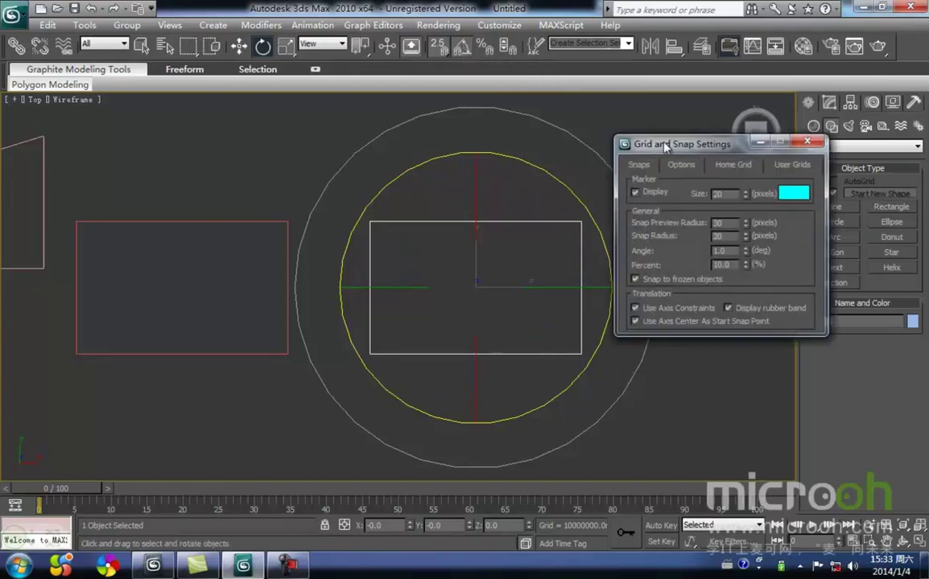
{"action": "left_click_drag", "start_coordinate": [663, 145], "coordinate": [591, 152]}
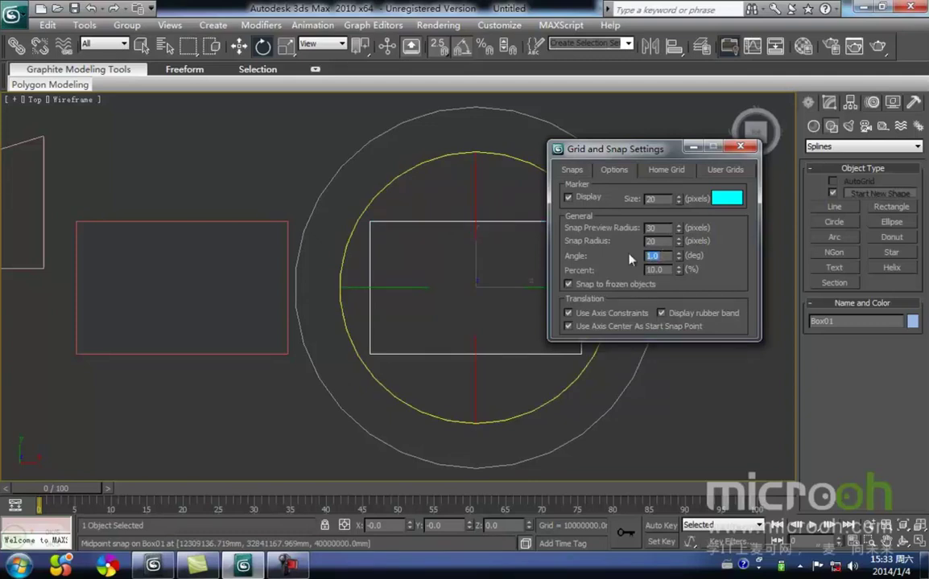
{"action": "type", "text": "3"}
{"action": "type", "text": "0"}
{"action": "key", "text": "Return"}
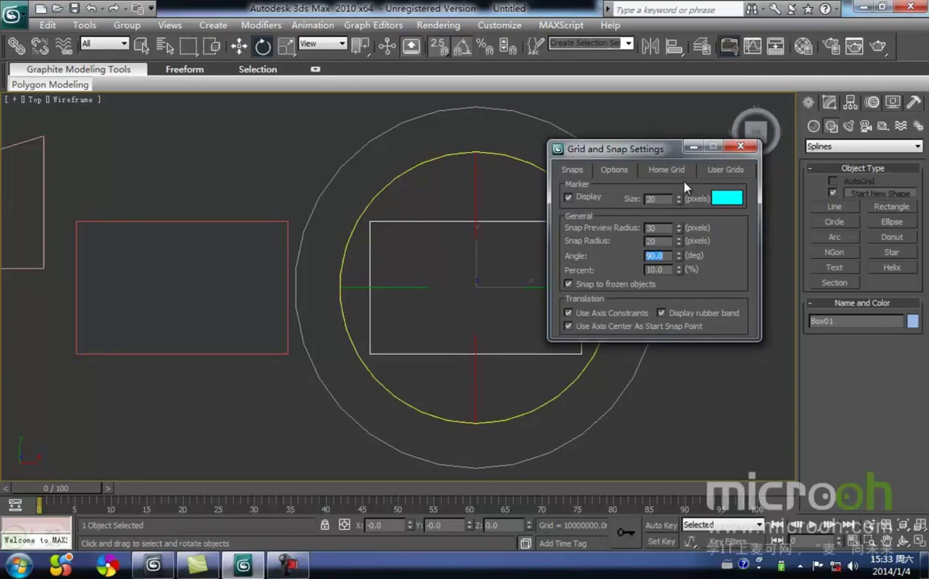
{"action": "left_click", "coordinate": [738, 148]}
- Rotate the box about its Z axis in 90-degree snap increments until it reaches -180 degrees
{"action": "middle_click_drag", "start_coordinate": [590, 325], "coordinate": [578, 352]}
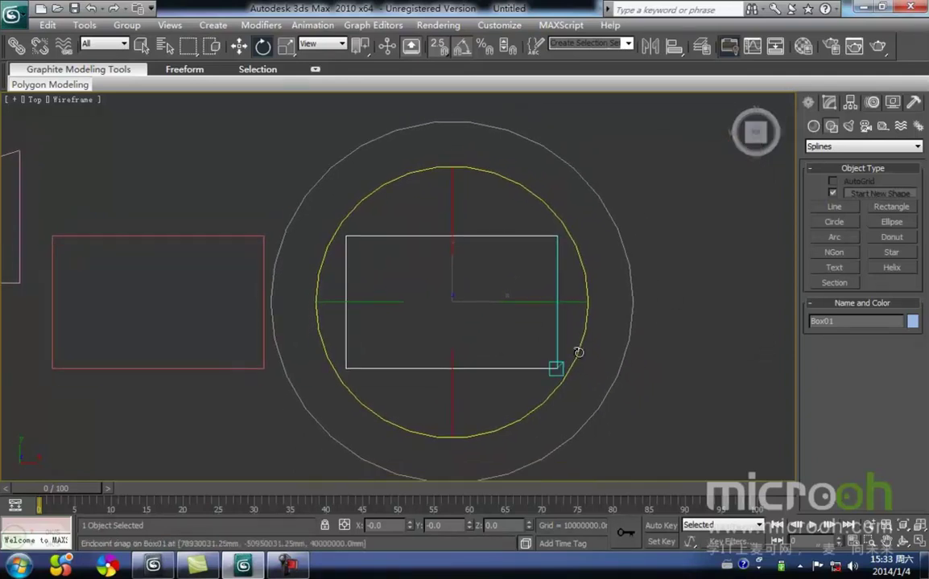
{"action": "left_click_drag", "start_coordinate": [577, 351], "coordinate": [590, 367]}
{"action": "middle_click_drag", "start_coordinate": [590, 367], "coordinate": [611, 341]}
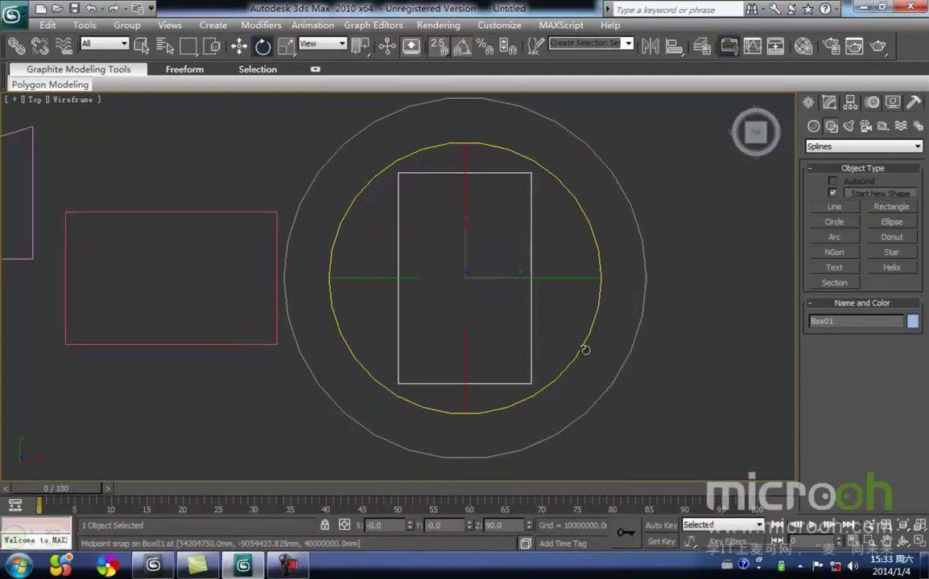
{"action": "left_click_drag", "start_coordinate": [579, 347], "coordinate": [555, 346]}
{"action": "middle_click_drag", "start_coordinate": [521, 335], "coordinate": [563, 329]}
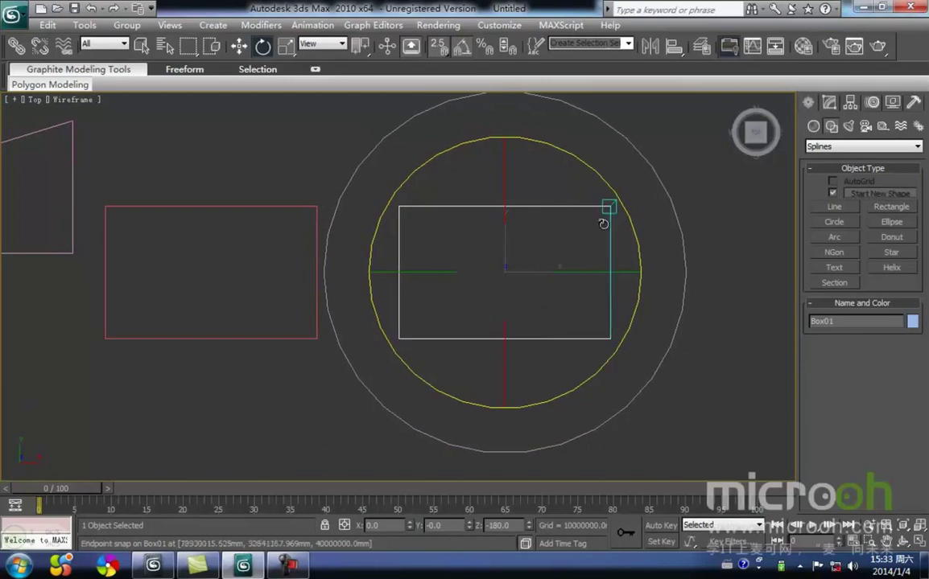
{"action": "middle_click_drag", "start_coordinate": [611, 285], "coordinate": [559, 292]}
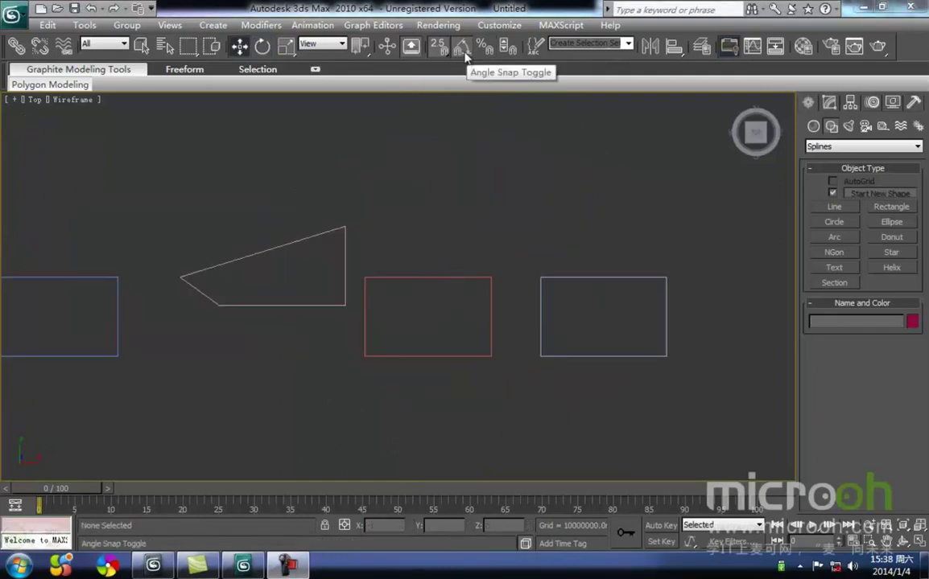
- Open the grid and snap settings and review the Vertex, Endpoint and Midpoint snaps on the box's corners and edges
{"action": "right_click", "coordinate": [465, 56]}
{"action": "left_click_drag", "start_coordinate": [636, 160], "coordinate": [222, 145]}
{"action": "middle_click_drag", "start_coordinate": [599, 276], "coordinate": [479, 219]}
{"action": "left_click", "coordinate": [144, 158]}
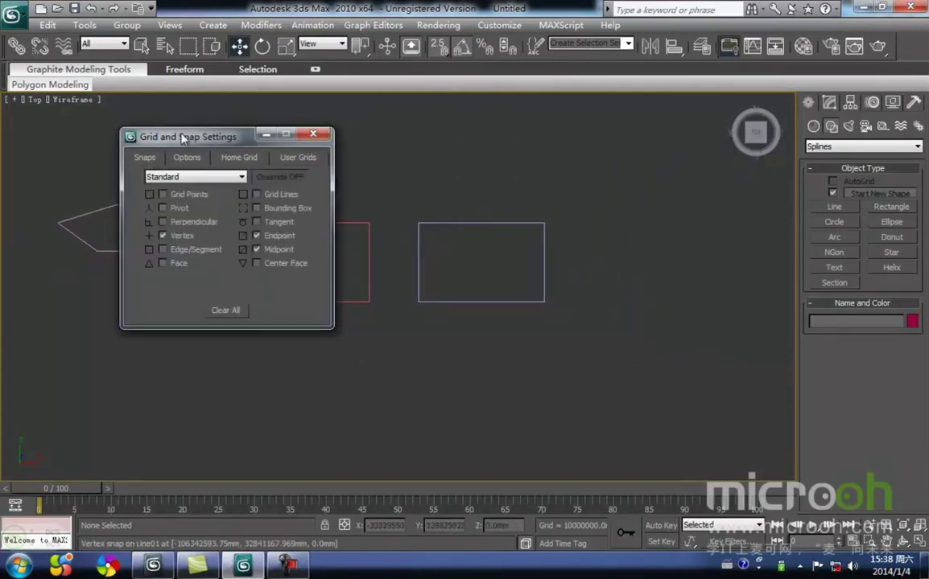
{"action": "left_click_drag", "start_coordinate": [198, 137], "coordinate": [663, 188]}
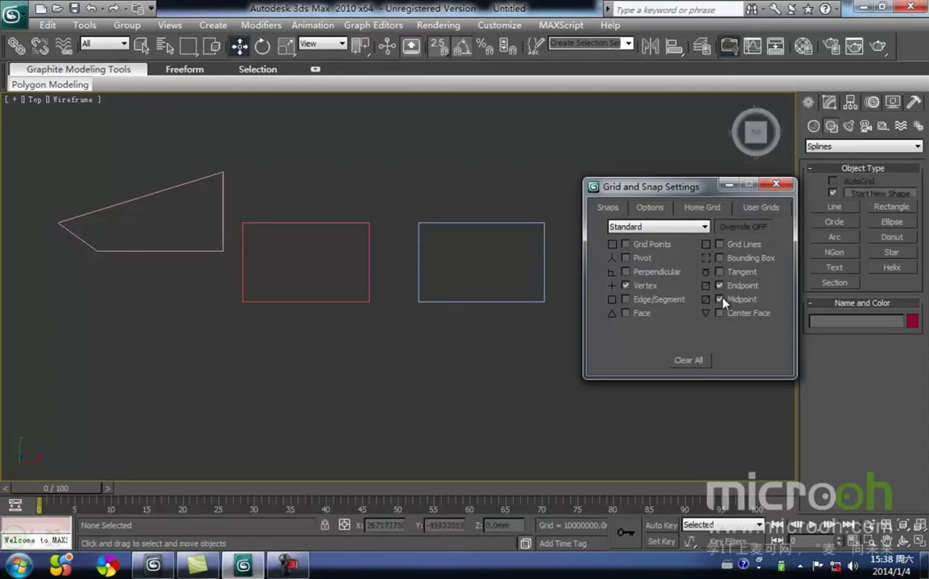
{"action": "middle_click_drag", "start_coordinate": [486, 271], "coordinate": [405, 293], "text": "alt"}
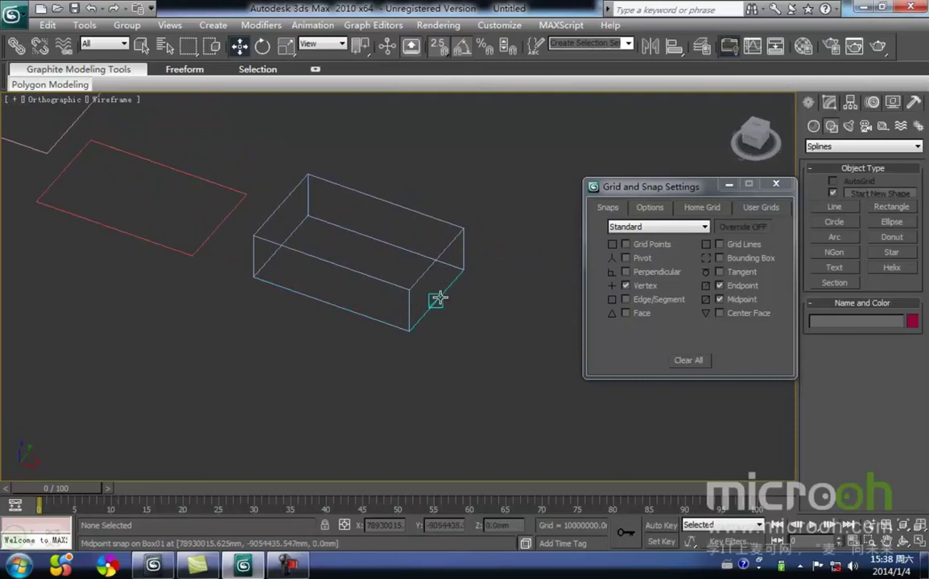
{"action": "mouse_move", "coordinate": [445, 330]}
{"action": "middle_mouse_down"}
{"action": "mouse_move", "coordinate": [421, 343]}
{"action": "mouse_move", "coordinate": [392, 313]}
{"action": "mouse_move", "coordinate": [356, 310]}
{"action": "middle_mouse_up"}
{"action": "scroll", "coordinate": [429, 323], "scroll_direction": "up", "scroll_amount": 2}
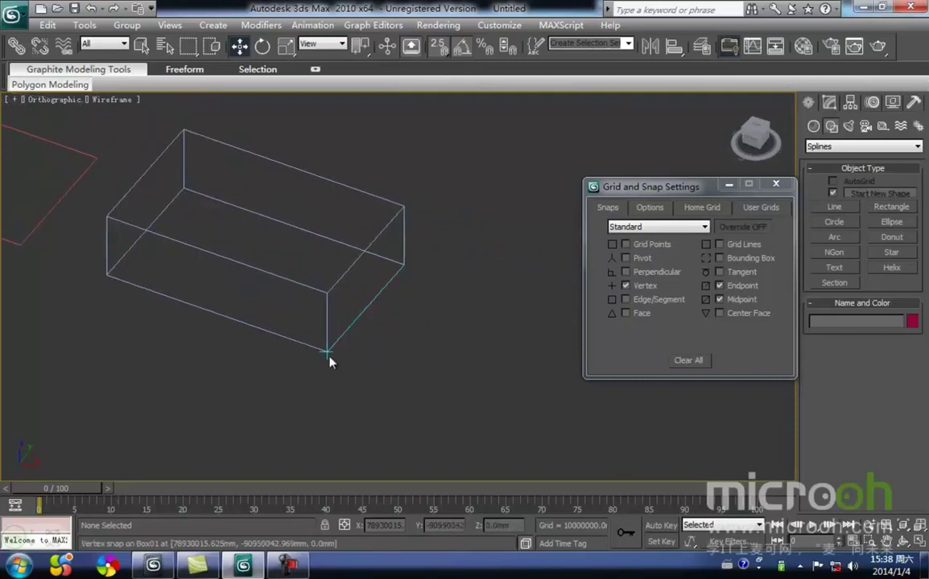
- Turn the snap marker display off in the snap options, test it on the box, and turn it back on
{"action": "left_click", "coordinate": [649, 208]}
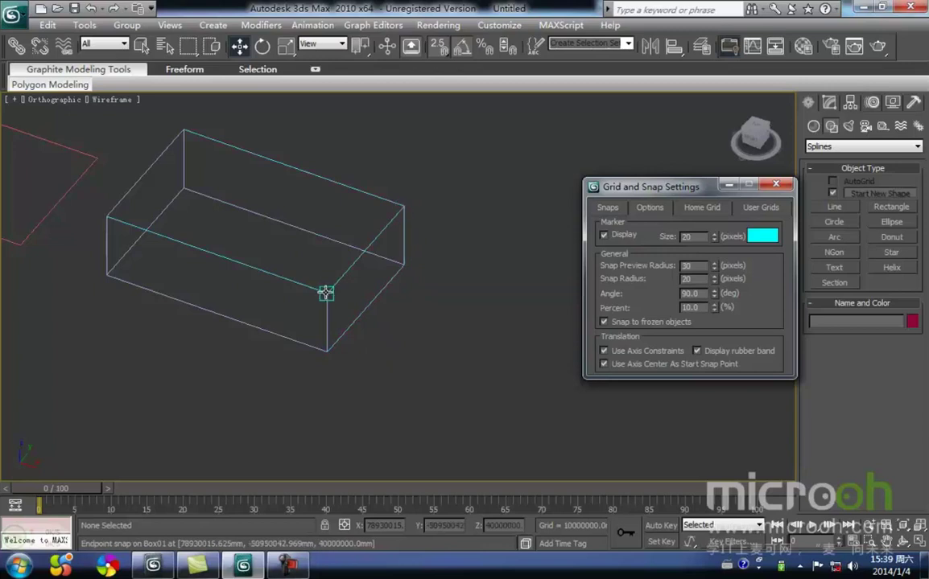
{"action": "left_click", "coordinate": [604, 236]}
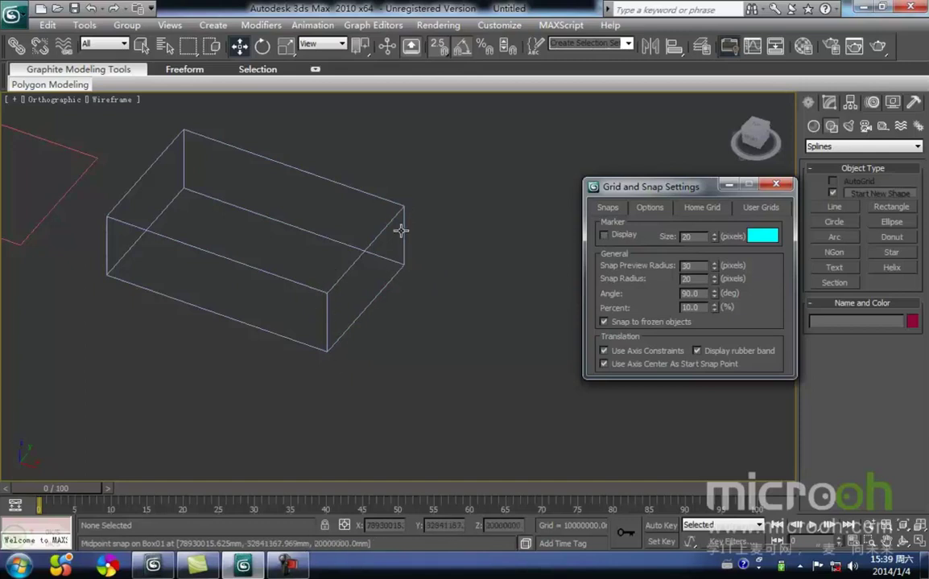
{"action": "left_click", "coordinate": [604, 236]}
- Examine how the snap marker catches the box's lower side edge and corners at different zoom levels
{"action": "scroll", "coordinate": [354, 293], "scroll_direction": "up", "scroll_amount": 2}
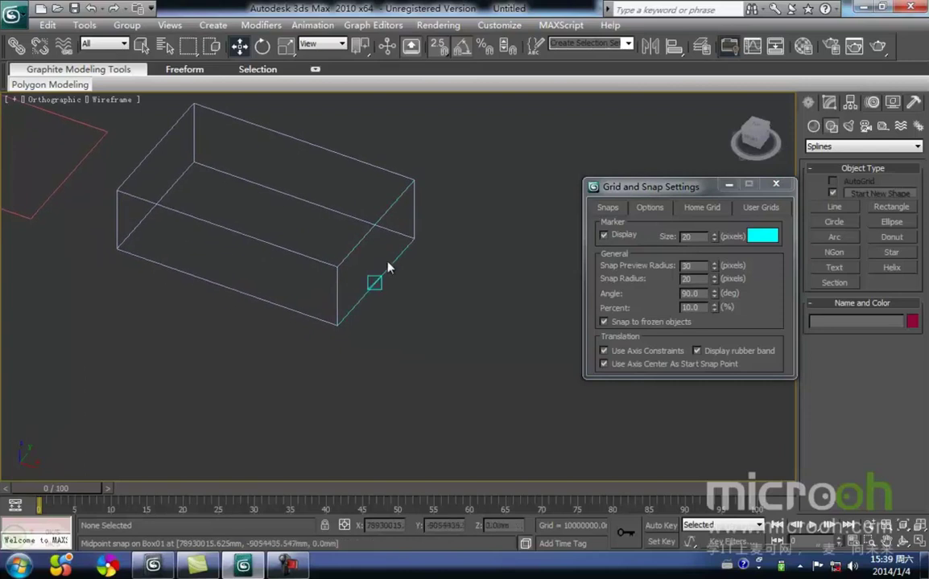
{"action": "middle_click_drag", "start_coordinate": [394, 268], "coordinate": [405, 312]}
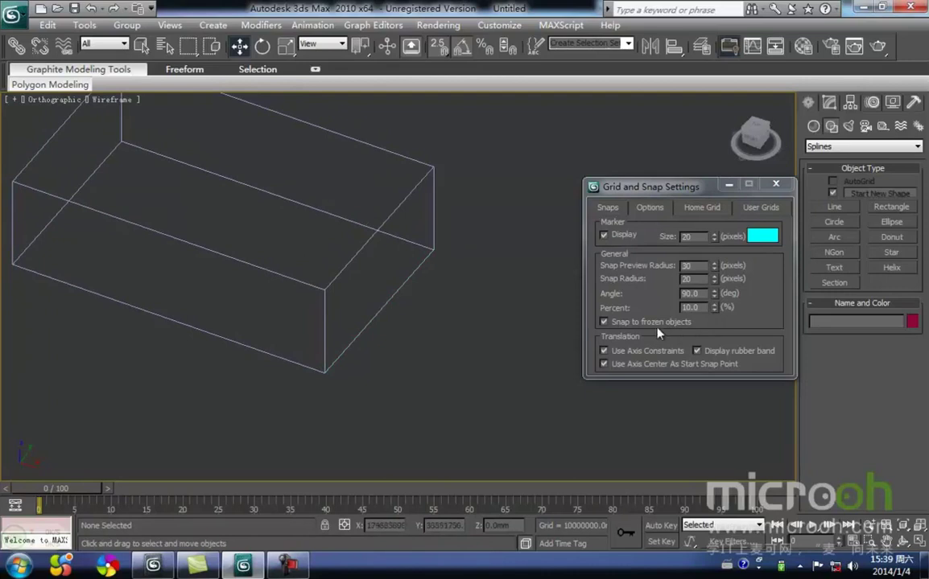
{"action": "mouse_move", "coordinate": [418, 296]}
{"action": "middle_mouse_down"}
{"action": "mouse_move", "coordinate": [389, 297]}
{"action": "mouse_move", "coordinate": [389, 305]}
{"action": "middle_mouse_up"}
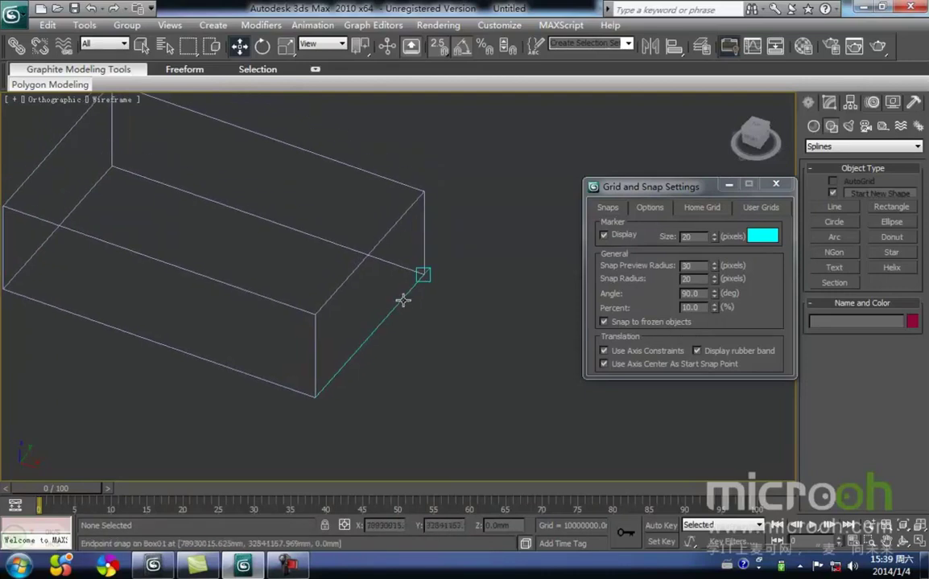
{"action": "scroll", "coordinate": [415, 284], "scroll_direction": "up", "scroll_amount": 3}
{"action": "middle_click_drag", "start_coordinate": [417, 284], "coordinate": [463, 268]}
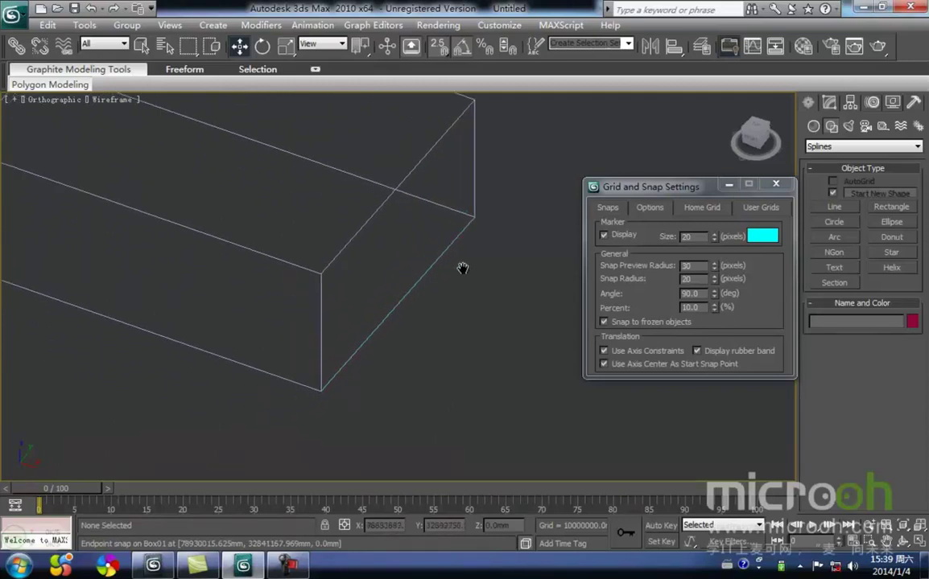
{"action": "scroll", "coordinate": [408, 328], "scroll_direction": "down", "scroll_amount": 2}
{"action": "scroll", "coordinate": [383, 315], "scroll_direction": "up", "scroll_amount": 2}
{"action": "scroll", "coordinate": [377, 342], "scroll_direction": "down", "scroll_amount": 3}
- Select the box, switch to the Top view, and move it along X and then Y with axis constraints on
{"action": "left_click", "coordinate": [332, 176]}
{"action": "key", "text": "t"}
{"action": "scroll", "coordinate": [386, 265], "scroll_direction": "down", "scroll_amount": 5}
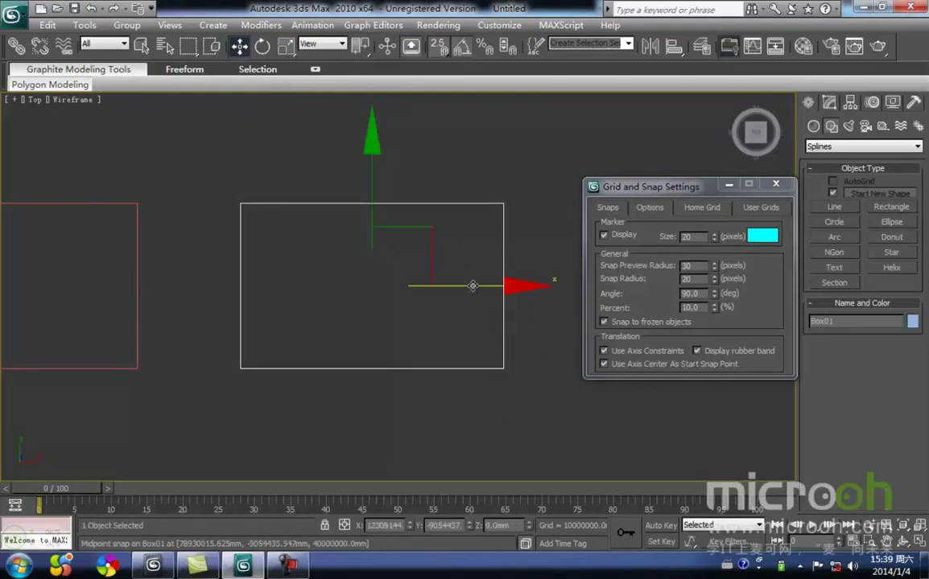
{"action": "middle_click_drag", "start_coordinate": [483, 300], "coordinate": [378, 319]}
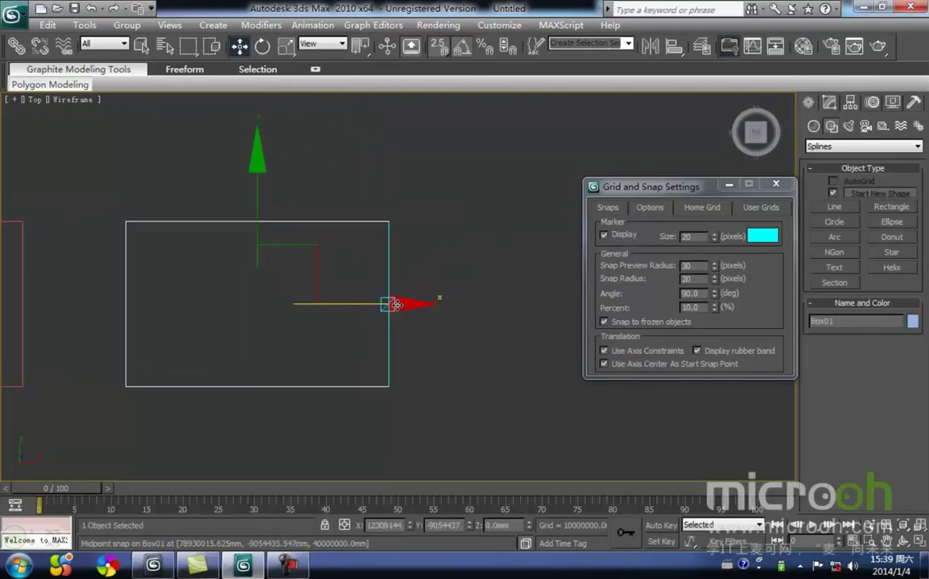
{"action": "left_click_drag", "start_coordinate": [397, 304], "coordinate": [387, 184]}
{"action": "left_click", "coordinate": [387, 185]}
{"action": "left_click", "coordinate": [301, 221]}
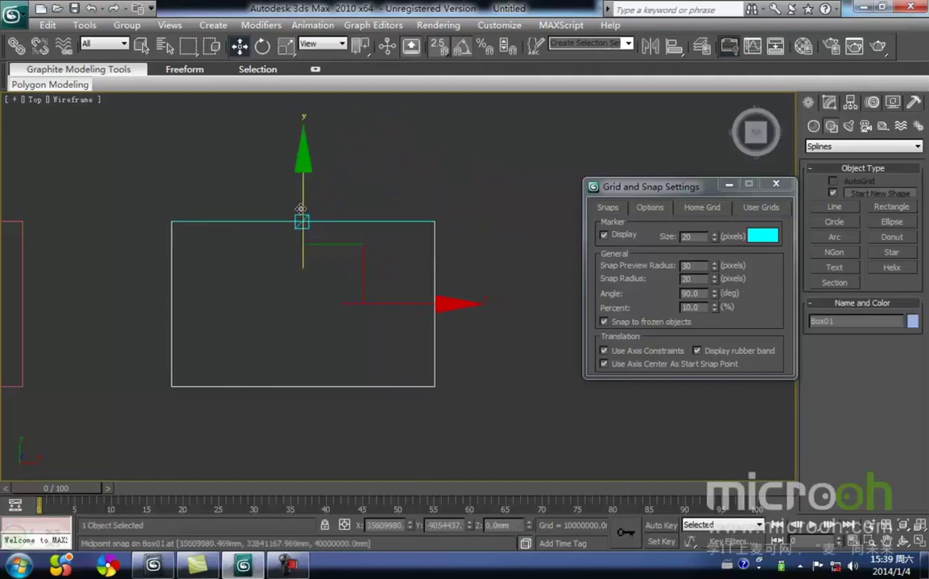
{"action": "left_click_drag", "start_coordinate": [303, 207], "coordinate": [138, 160]}
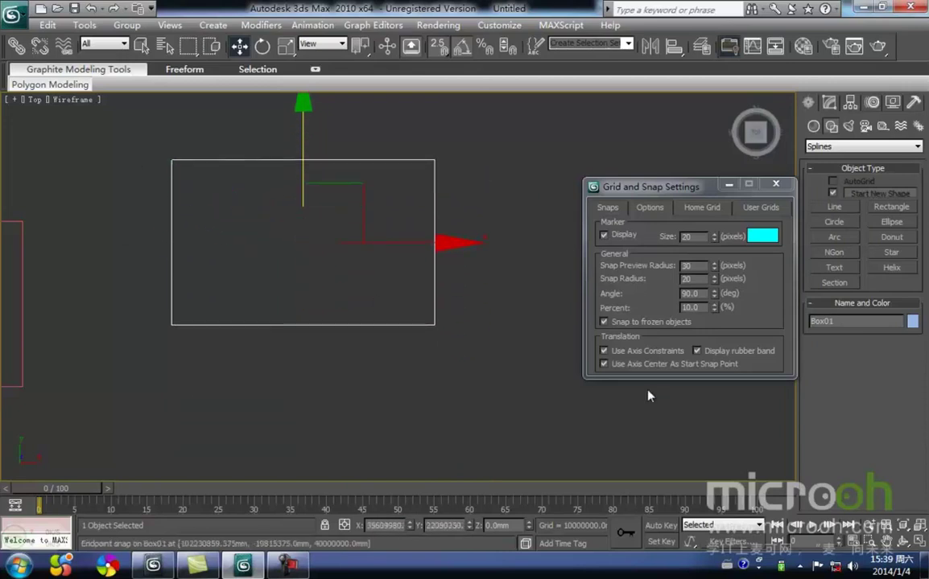
- Turn off Use Axis Constraints in the snap options and move the box freely across the XY plane
{"action": "left_click", "coordinate": [604, 352]}
{"action": "left_click_drag", "start_coordinate": [425, 240], "coordinate": [417, 355]}
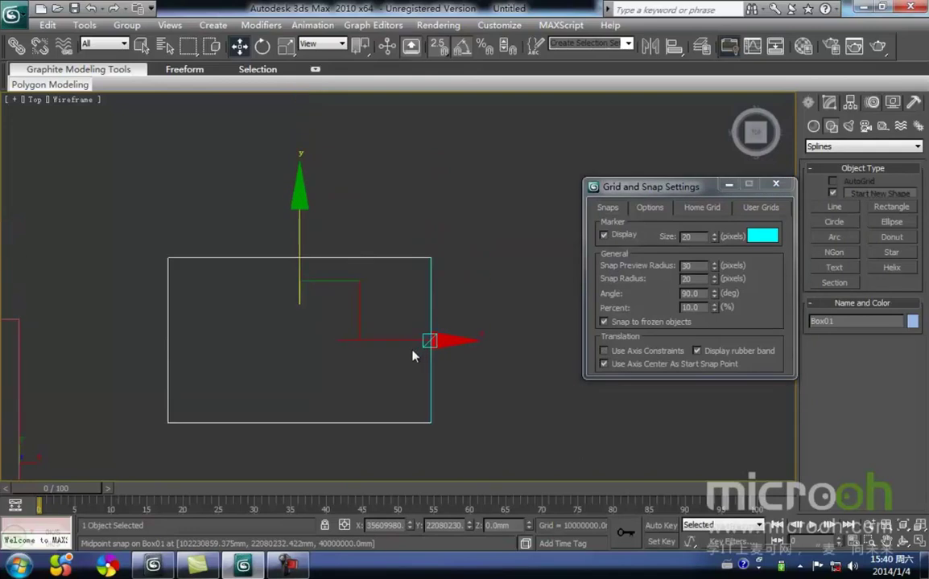
{"action": "left_click", "coordinate": [432, 360]}
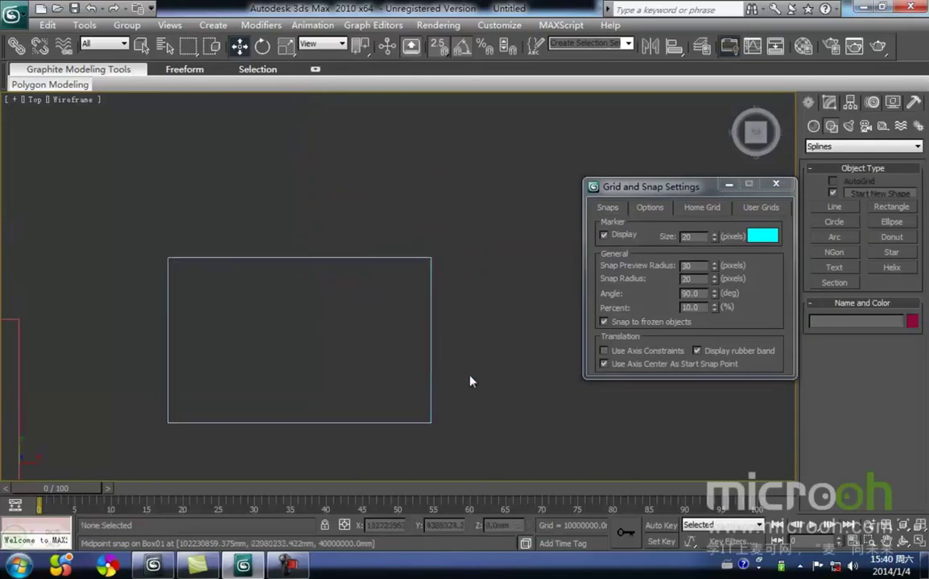
{"action": "left_click", "coordinate": [430, 351]}
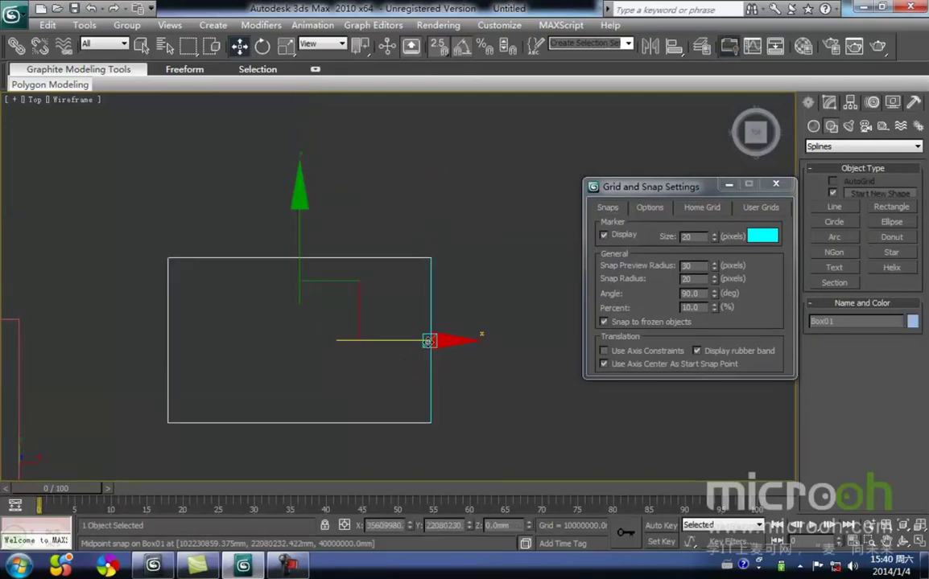
{"action": "left_click_drag", "start_coordinate": [431, 339], "coordinate": [452, 351]}
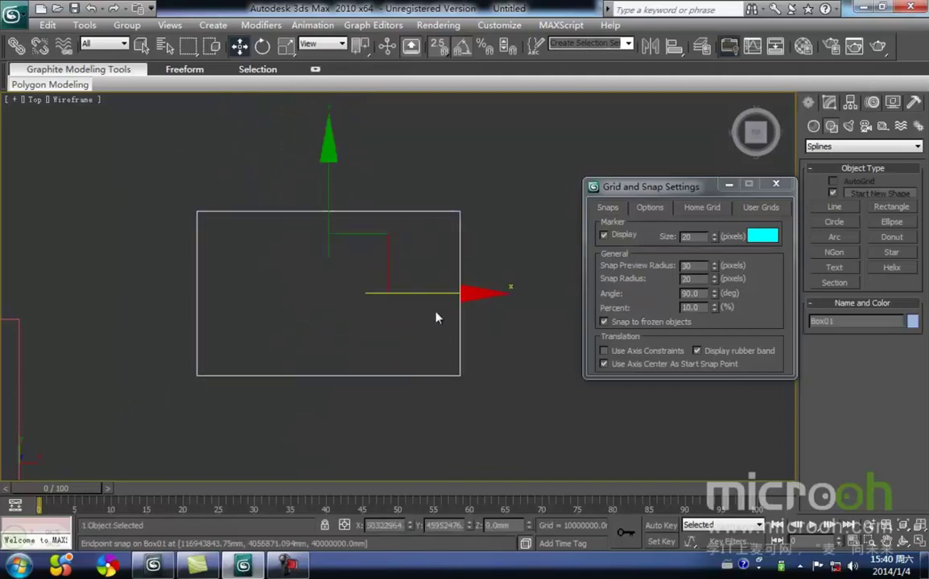
{"action": "left_click_drag", "start_coordinate": [477, 330], "coordinate": [380, 340]}
- Turn Use Axis Constraints back on, move the box along the X axis, and toggle Display rubber band
{"action": "left_click", "coordinate": [604, 351]}
{"action": "left_click_drag", "start_coordinate": [444, 385], "coordinate": [437, 344]}
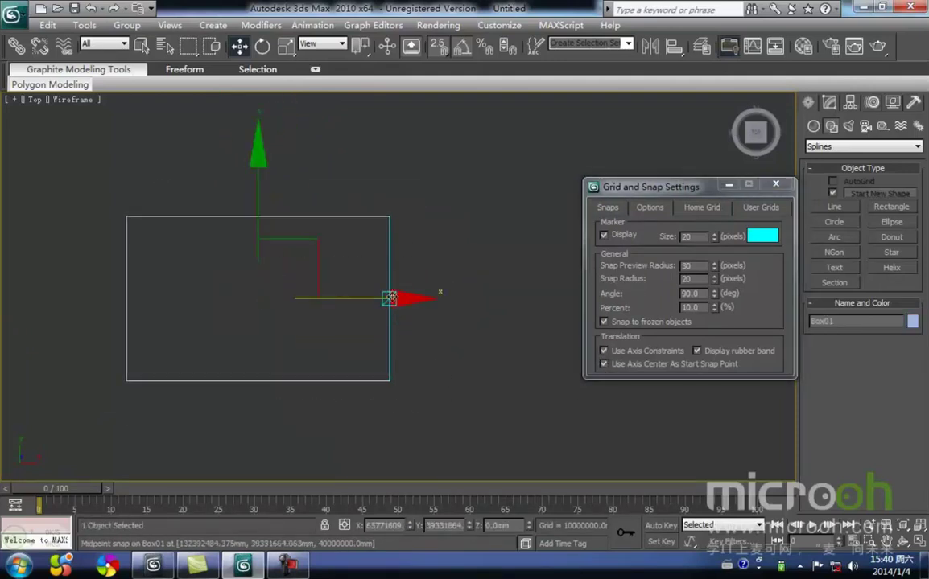
{"action": "mouse_move", "coordinate": [388, 297]}
{"action": "left_mouse_down"}
{"action": "mouse_move", "coordinate": [473, 209]}
{"action": "mouse_move", "coordinate": [316, 292]}
{"action": "mouse_move", "coordinate": [359, 249]}
{"action": "mouse_move", "coordinate": [210, 336]}
{"action": "mouse_move", "coordinate": [183, 292]}
{"action": "mouse_move", "coordinate": [520, 183]}
{"action": "mouse_move", "coordinate": [165, 378]}
{"action": "mouse_move", "coordinate": [447, 160]}
{"action": "mouse_move", "coordinate": [292, 366]}
{"action": "left_mouse_up"}
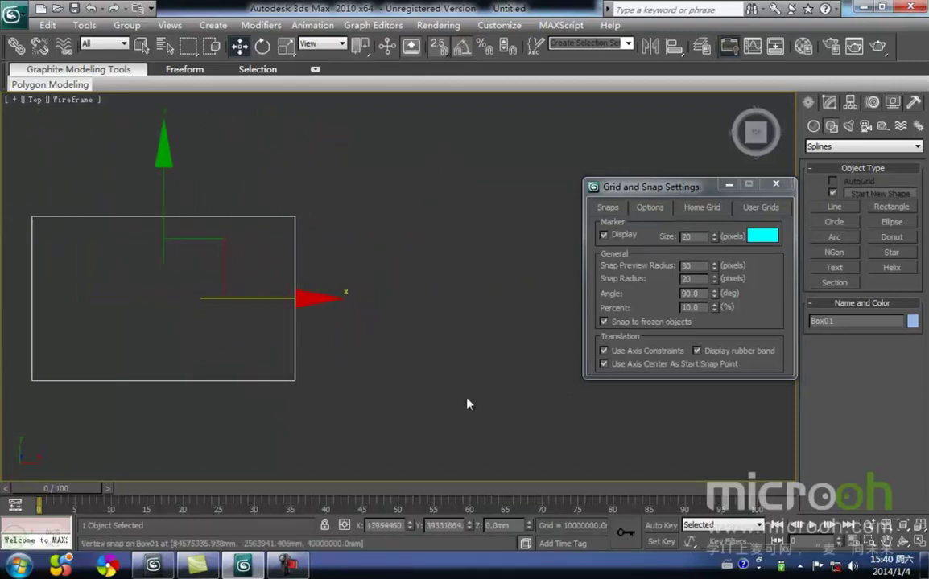
{"action": "left_click_drag", "start_coordinate": [259, 306], "coordinate": [298, 266]}
{"action": "left_click", "coordinate": [697, 351]}
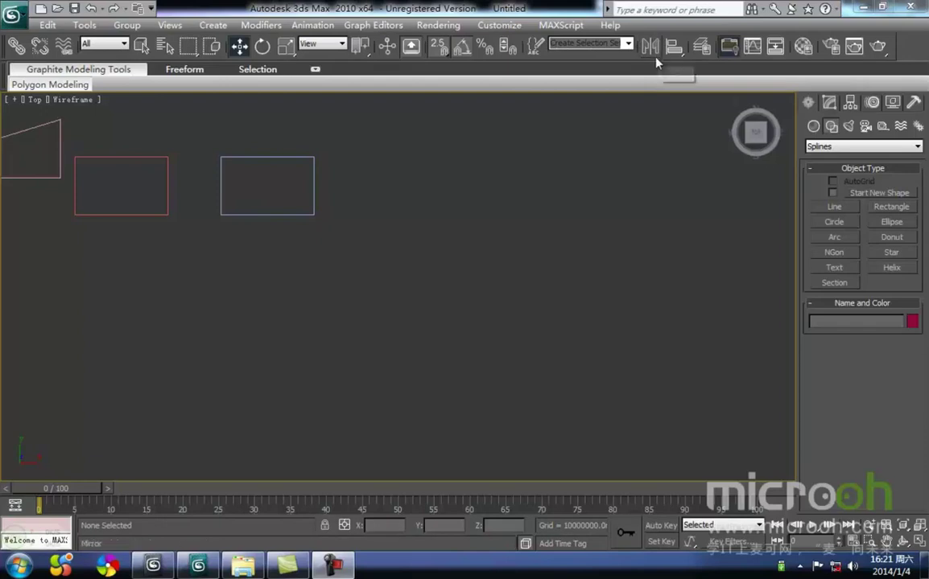
- Draw a closed right-angled triangle with the Line tool beside the two rectangles in the Top view and deselect it
{"action": "left_click", "coordinate": [834, 207]}
{"action": "left_click", "coordinate": [420, 191]}
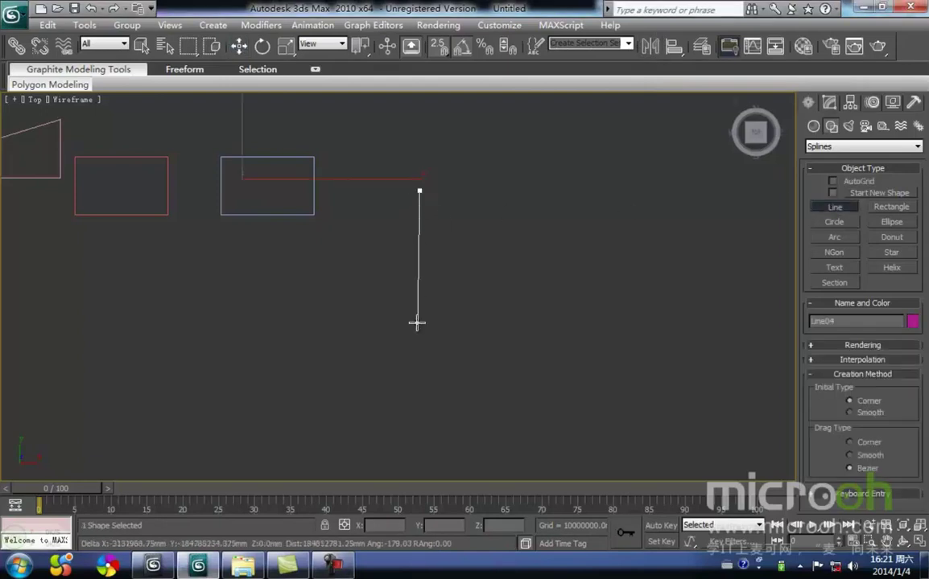
{"action": "left_click", "coordinate": [419, 405]}
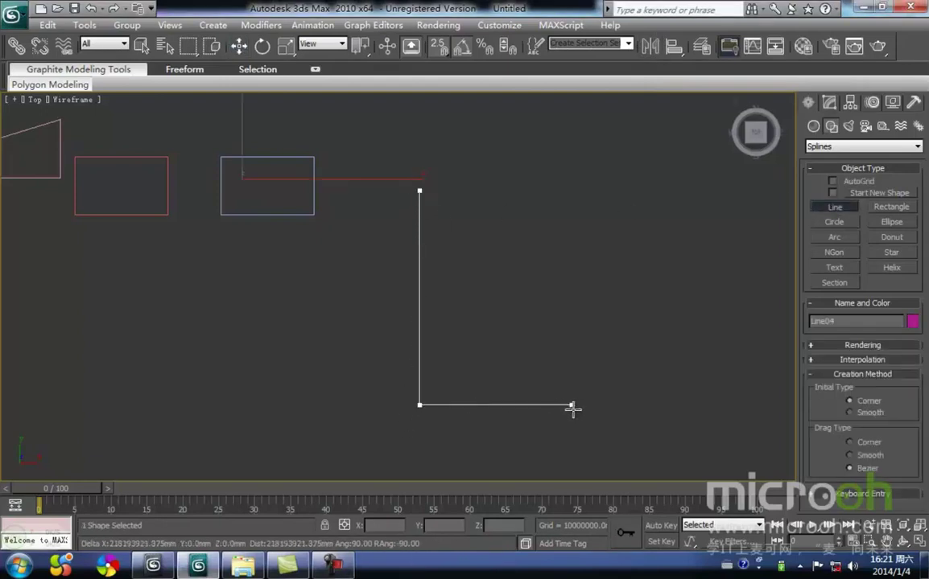
{"action": "left_click", "coordinate": [582, 405]}
{"action": "left_click", "coordinate": [419, 190]}
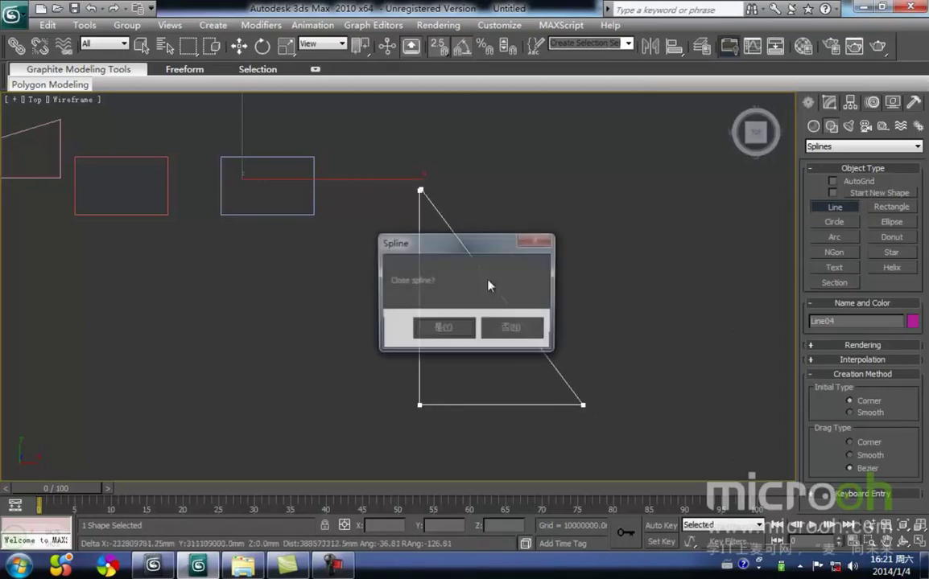
{"action": "left_click", "coordinate": [441, 325]}
{"action": "key", "text": "w"}
{"action": "left_click", "coordinate": [543, 301]}
- Mirror the triangle across the X axis as a copy with 0.0 mm offset
{"action": "scroll", "coordinate": [555, 287], "scroll_direction": "down", "scroll_amount": 3}
{"action": "scroll", "coordinate": [539, 298], "scroll_direction": "up", "scroll_amount": 3}
{"action": "middle_click_drag", "start_coordinate": [539, 298], "coordinate": [539, 277]}
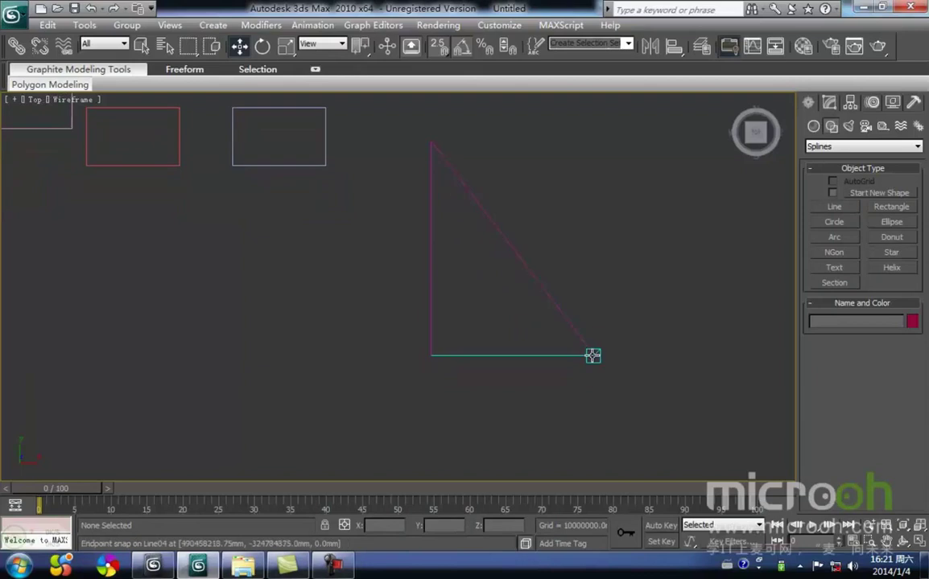
{"action": "middle_click_drag", "start_coordinate": [599, 363], "coordinate": [623, 362]}
{"action": "middle_click_drag", "start_coordinate": [347, 357], "coordinate": [371, 355]}
{"action": "left_click", "coordinate": [482, 283]}
{"action": "middle_click_drag", "start_coordinate": [493, 283], "coordinate": [450, 294]}
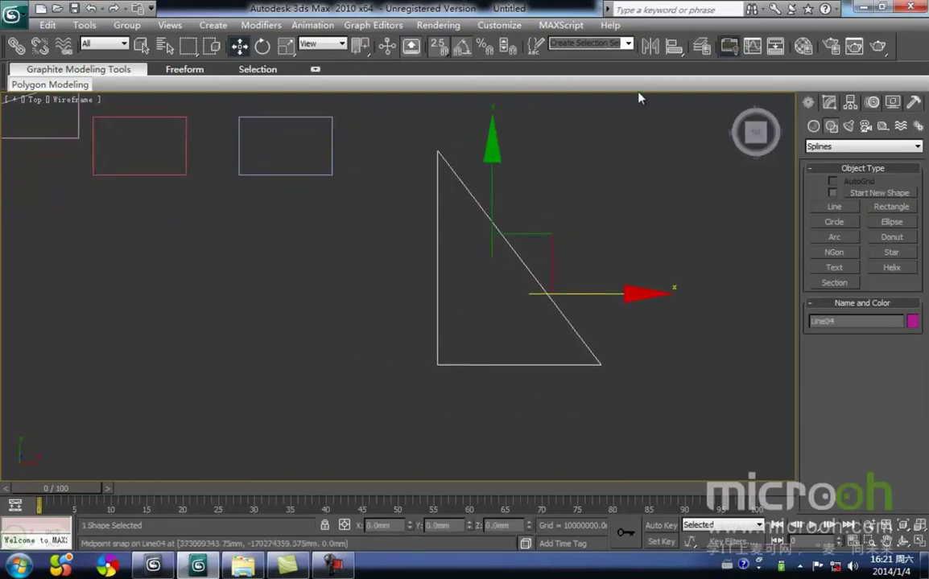
{"action": "left_click", "coordinate": [650, 48]}
{"action": "left_click_drag", "start_coordinate": [441, 167], "coordinate": [768, 164]}
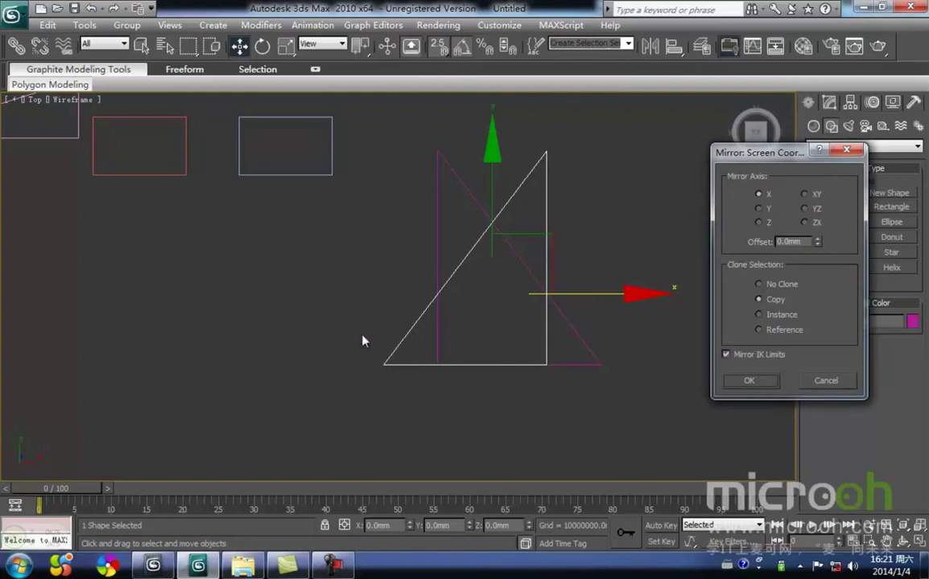
{"action": "left_click", "coordinate": [749, 381]}
- Move the mirrored triangle along the X axis until it is clear of the original
{"action": "middle_click_drag", "start_coordinate": [570, 207], "coordinate": [471, 284]}
{"action": "left_click_drag", "start_coordinate": [471, 284], "coordinate": [618, 321]}
{"action": "middle_click_drag", "start_coordinate": [618, 321], "coordinate": [534, 362]}
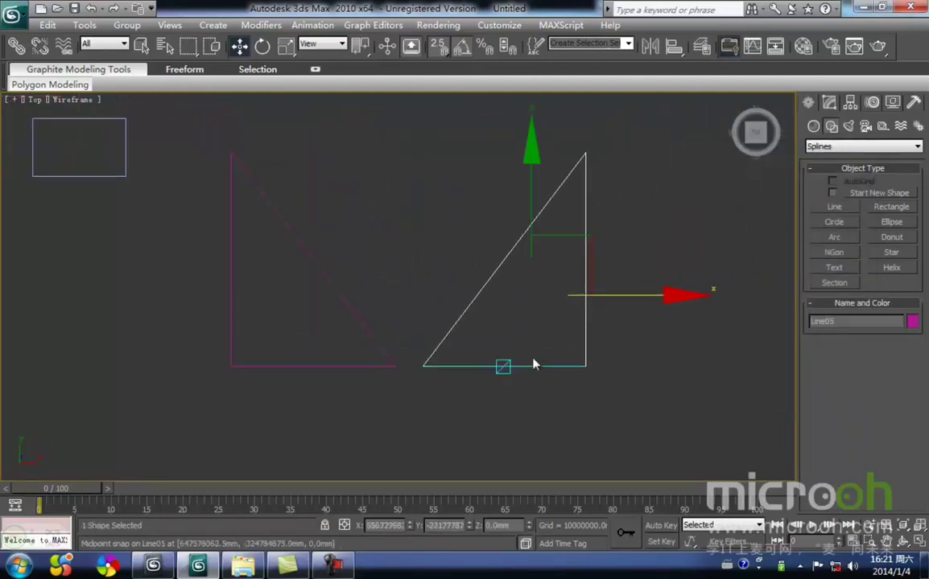
{"action": "left_click", "coordinate": [597, 400]}
{"action": "left_click_drag", "start_coordinate": [597, 400], "coordinate": [536, 292]}
{"action": "middle_click_drag", "start_coordinate": [535, 293], "coordinate": [513, 310]}
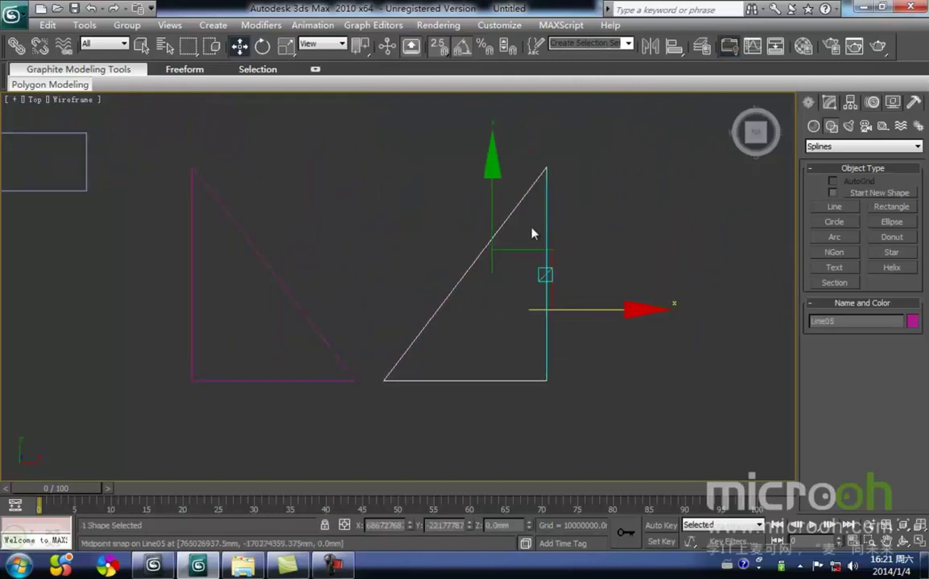
{"action": "middle_click_drag", "start_coordinate": [547, 380], "coordinate": [551, 394]}
{"action": "scroll", "coordinate": [555, 374], "scroll_direction": "down", "scroll_amount": 2}
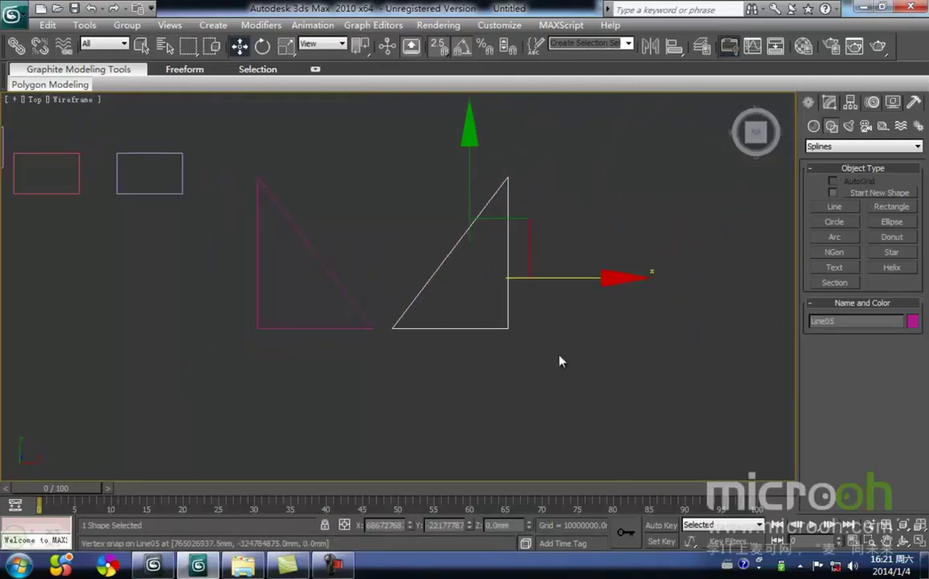
- Mirror the second triangle across the Y axis with No Clone
{"action": "left_click_drag", "start_coordinate": [422, 156], "coordinate": [740, 148]}
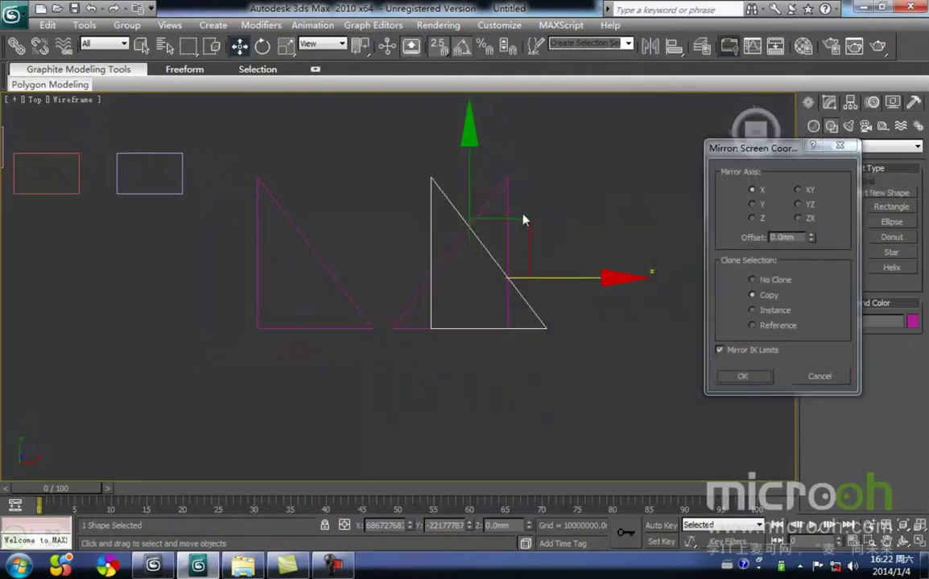
{"action": "left_click", "coordinate": [750, 204]}
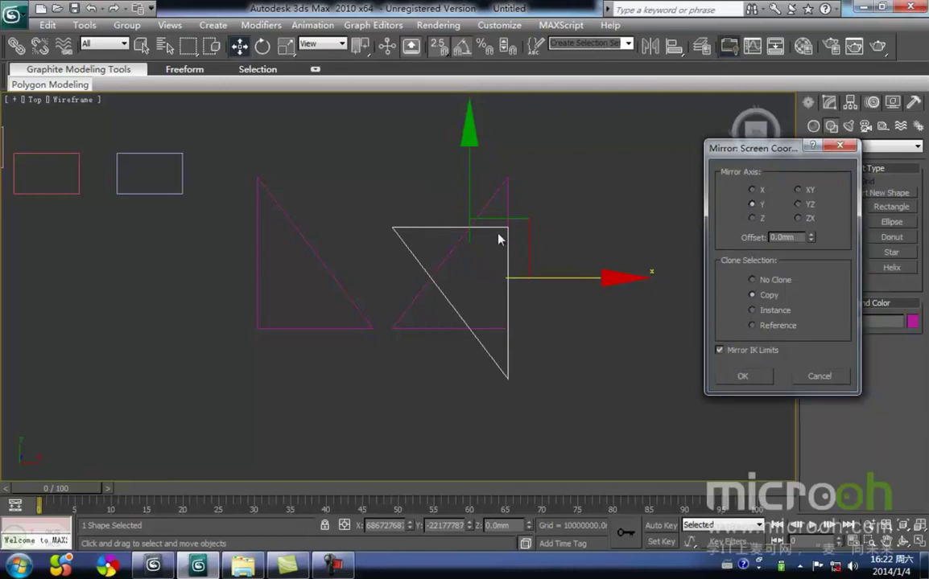
{"action": "left_click", "coordinate": [753, 282]}
{"action": "left_click", "coordinate": [753, 381]}
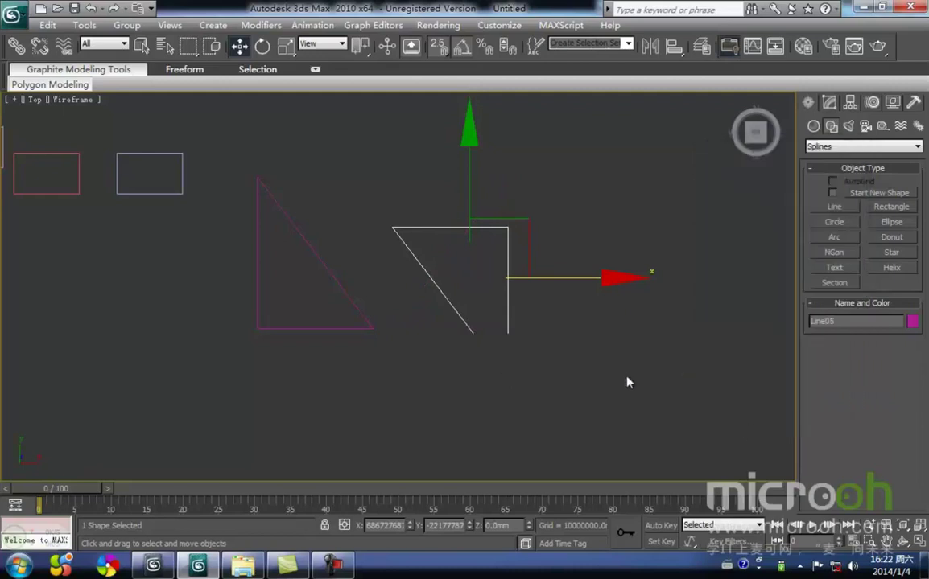
{"action": "left_click", "coordinate": [535, 346]}
{"action": "middle_click_drag", "start_coordinate": [535, 346], "coordinate": [563, 330]}
{"action": "left_click_drag", "start_coordinate": [533, 385], "coordinate": [483, 258]}
{"action": "middle_click_drag", "start_coordinate": [649, 321], "coordinate": [586, 323]}
- Preview the XY mirror axis on the second triangle, then mirror it across ZX as a copy
{"action": "left_click", "coordinate": [653, 48]}
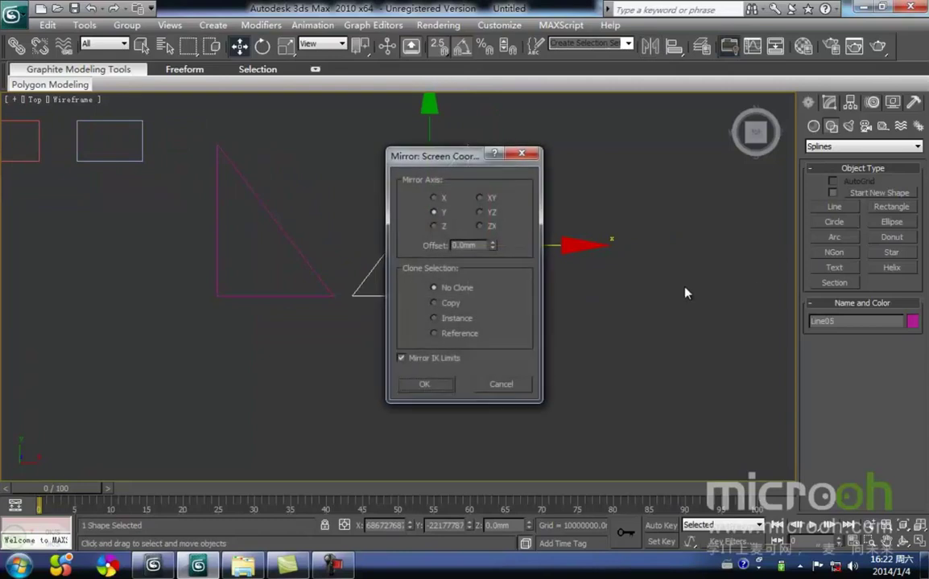
{"action": "left_click_drag", "start_coordinate": [438, 155], "coordinate": [694, 152]}
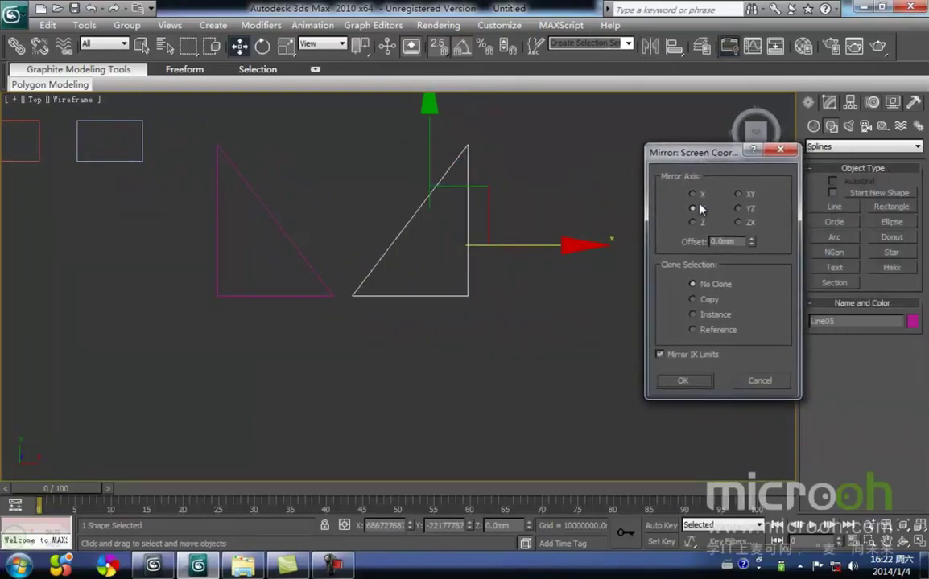
{"action": "left_click", "coordinate": [740, 195]}
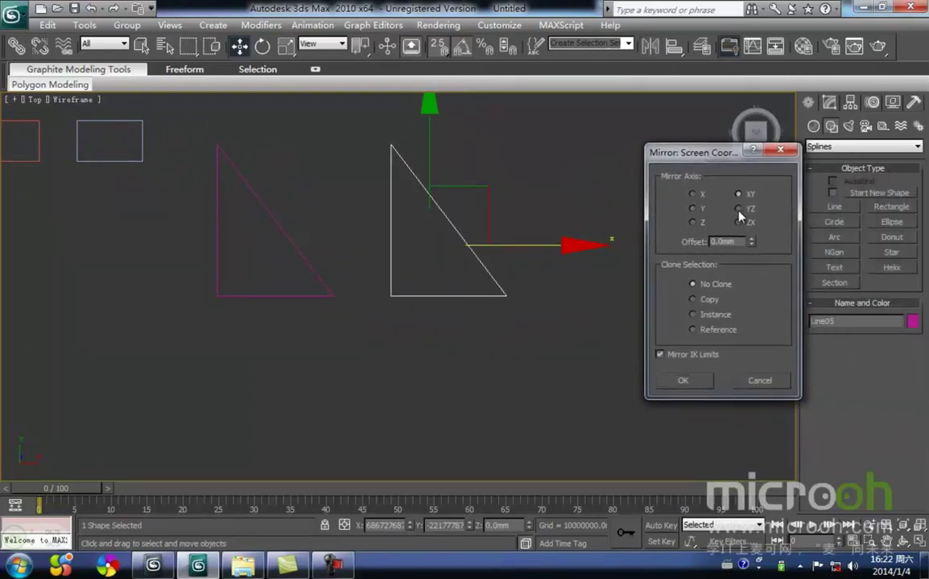
{"action": "left_click", "coordinate": [739, 223]}
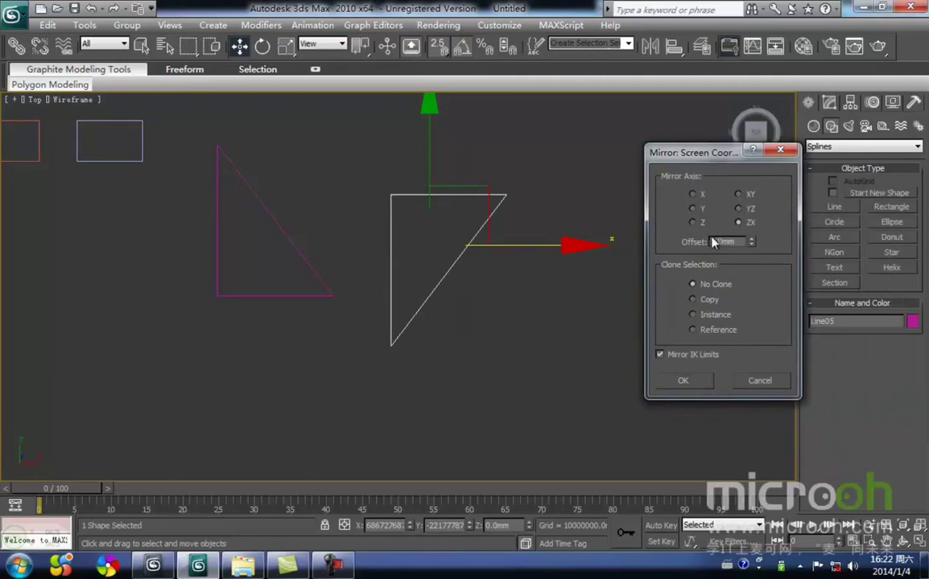
{"action": "left_click", "coordinate": [693, 299]}
{"action": "left_click", "coordinate": [682, 380]}
{"action": "middle_click_drag", "start_coordinate": [540, 342], "coordinate": [547, 331]}
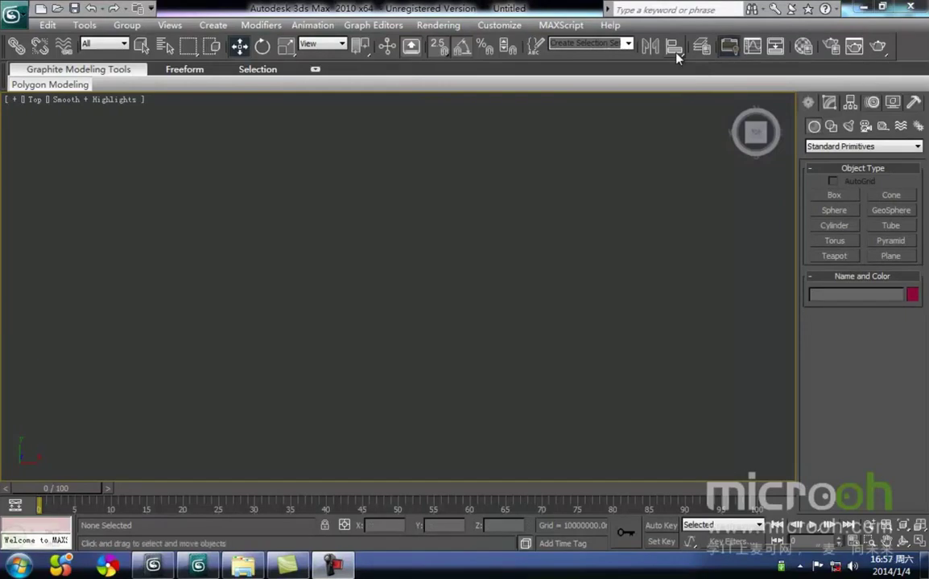
- Create a small box about 74,725 mm square in the lower part of the Top view and deselect it
{"action": "left_click", "coordinate": [834, 195]}
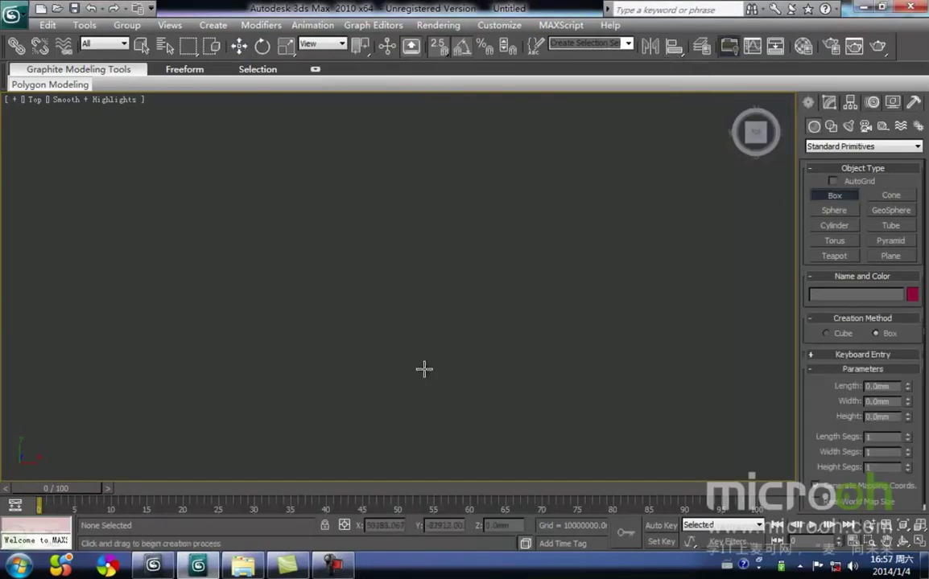
{"action": "left_click_drag", "start_coordinate": [218, 360], "coordinate": [292, 432]}
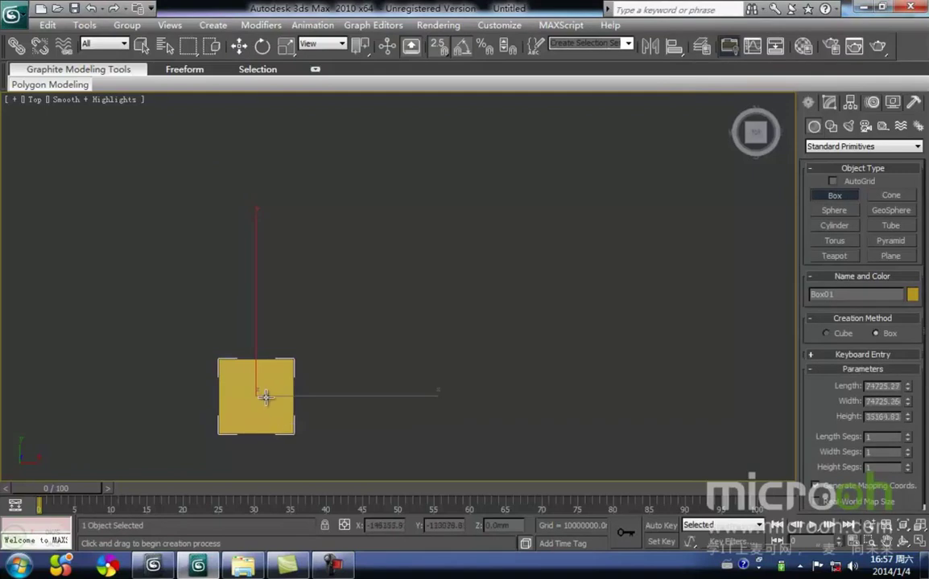
{"action": "right_click", "coordinate": [363, 354]}
{"action": "left_click", "coordinate": [346, 366]}
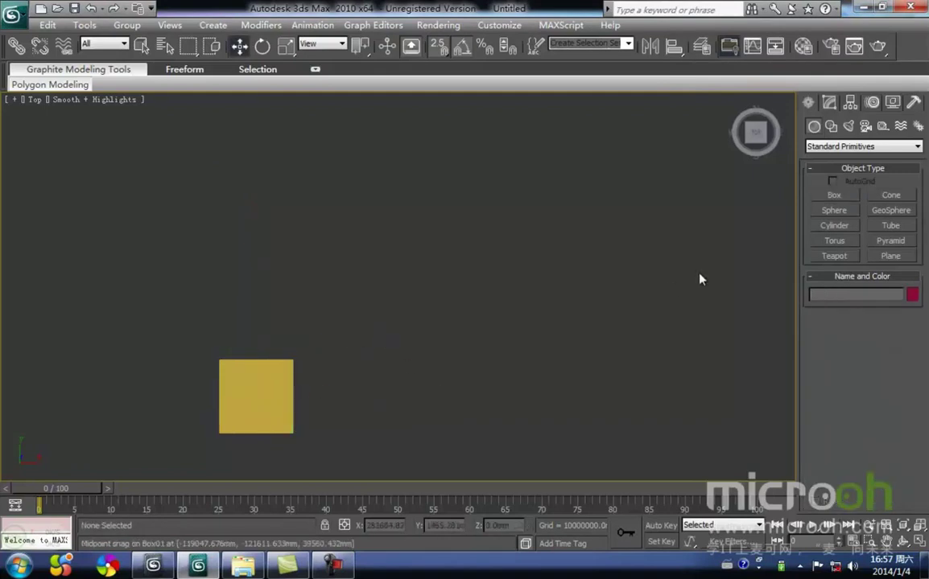
- Create a second, larger box up and to the right of the small yellow box and deselect it
{"action": "left_click", "coordinate": [834, 196]}
{"action": "left_click_drag", "start_coordinate": [576, 130], "coordinate": [723, 283]}
{"action": "right_click", "coordinate": [736, 259]}
{"action": "left_click", "coordinate": [725, 291]}
{"action": "middle_click_drag", "start_coordinate": [725, 290], "coordinate": [551, 288]}
{"action": "scroll", "coordinate": [544, 294], "scroll_direction": "down", "scroll_amount": 2}
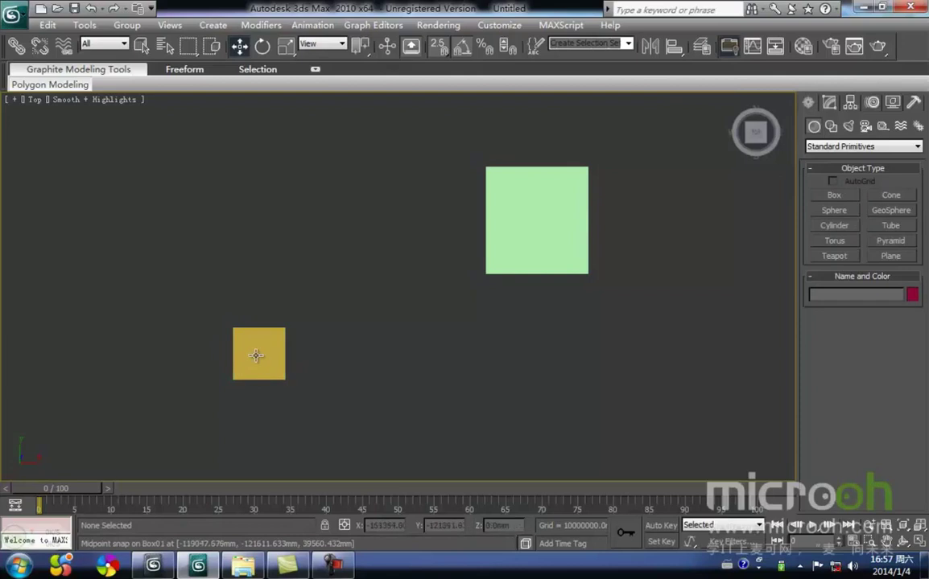
- Align the green box to the yellow box, center to center, in the X, Y and Z positions
{"action": "left_click_drag", "start_coordinate": [669, 313], "coordinate": [409, 137]}
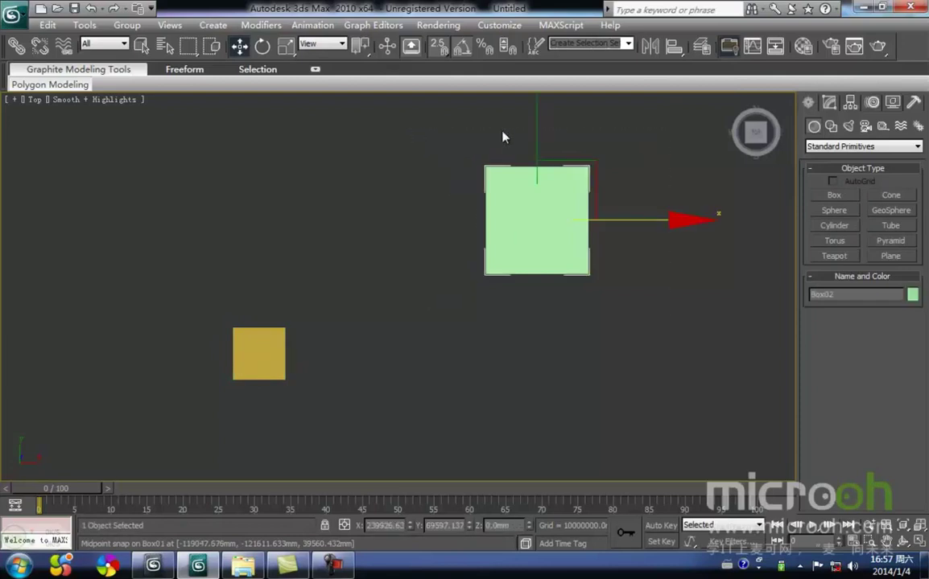
{"action": "left_click", "coordinate": [675, 50]}
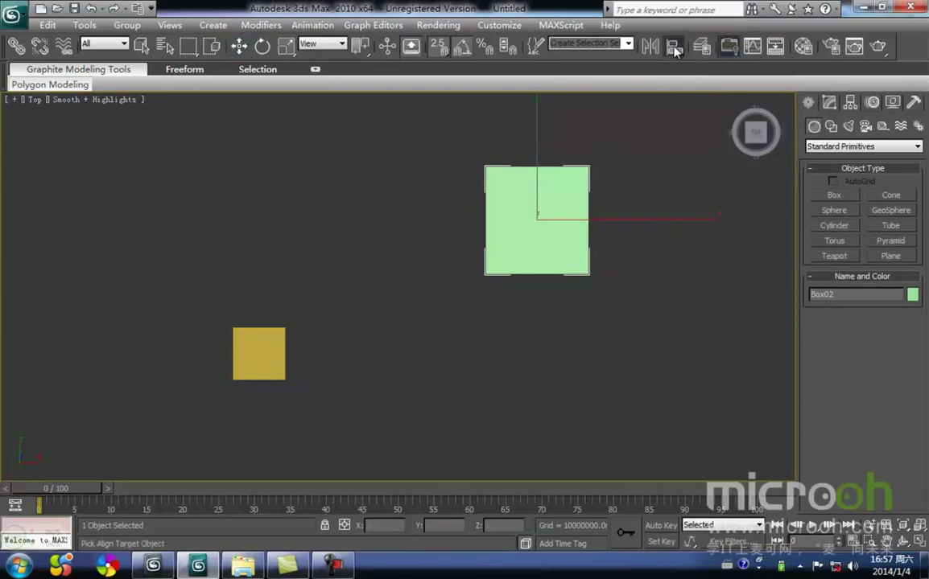
{"action": "left_click", "coordinate": [261, 356]}
{"action": "left_click_drag", "start_coordinate": [673, 164], "coordinate": [641, 171]}
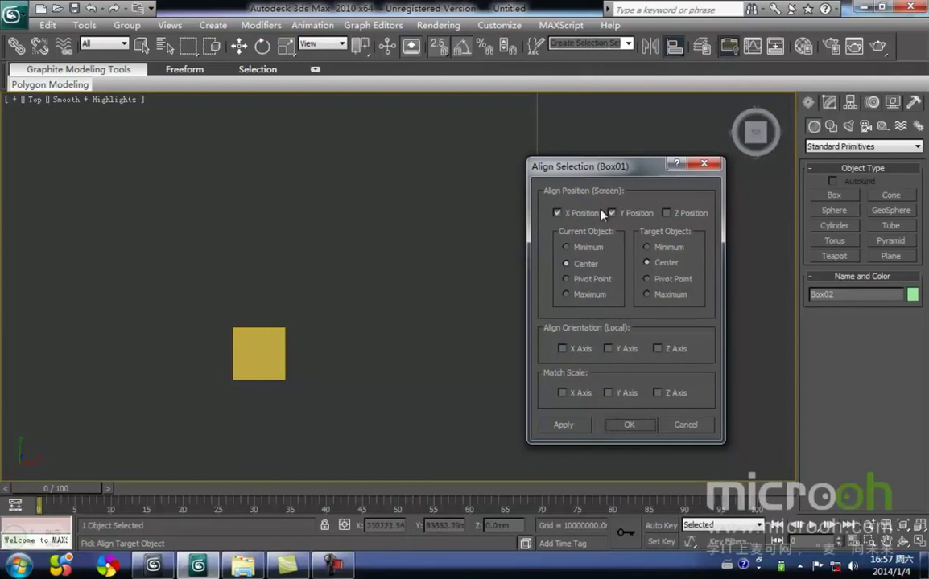
{"action": "left_click", "coordinate": [666, 214]}
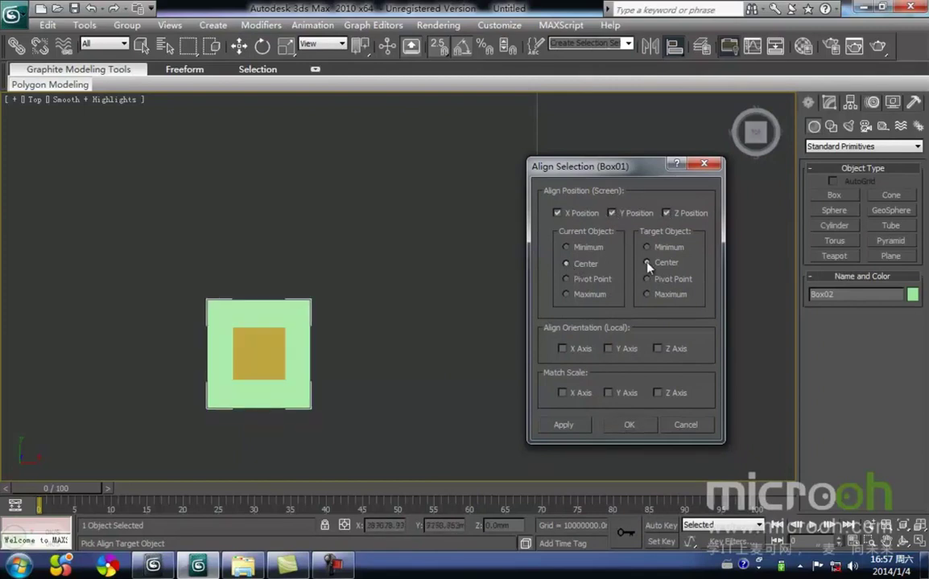
{"action": "left_click", "coordinate": [630, 429]}
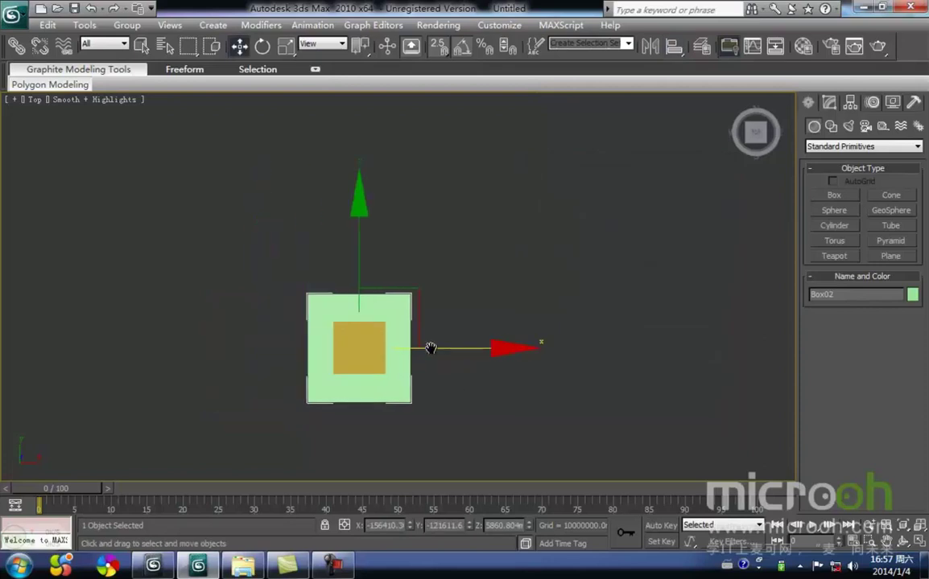
- Examine the aligned boxes from an angled orthographic view in both wireframe and shaded display
{"action": "mouse_move", "coordinate": [408, 373]}
{"action": "middle_mouse_down", "text": "alt"}
{"action": "mouse_move", "coordinate": [462, 265]}
{"action": "mouse_move", "coordinate": [462, 237]}
{"action": "mouse_move", "coordinate": [441, 212]}
{"action": "mouse_move", "coordinate": [363, 280]}
{"action": "mouse_move", "coordinate": [433, 393]}
{"action": "mouse_move", "coordinate": [460, 407]}
{"action": "mouse_move", "coordinate": [379, 290]}
{"action": "mouse_move", "coordinate": [384, 322]}
{"action": "mouse_move", "coordinate": [407, 354]}
{"action": "middle_mouse_up", "text": "alt"}
{"action": "key", "text": "F3"}
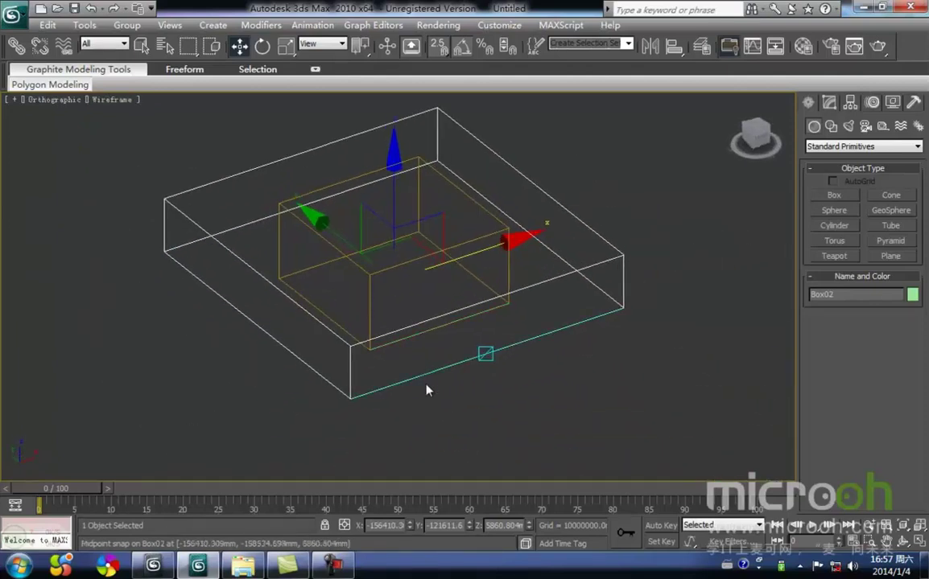
{"action": "key", "text": "F3"}
{"action": "key", "text": "x"}
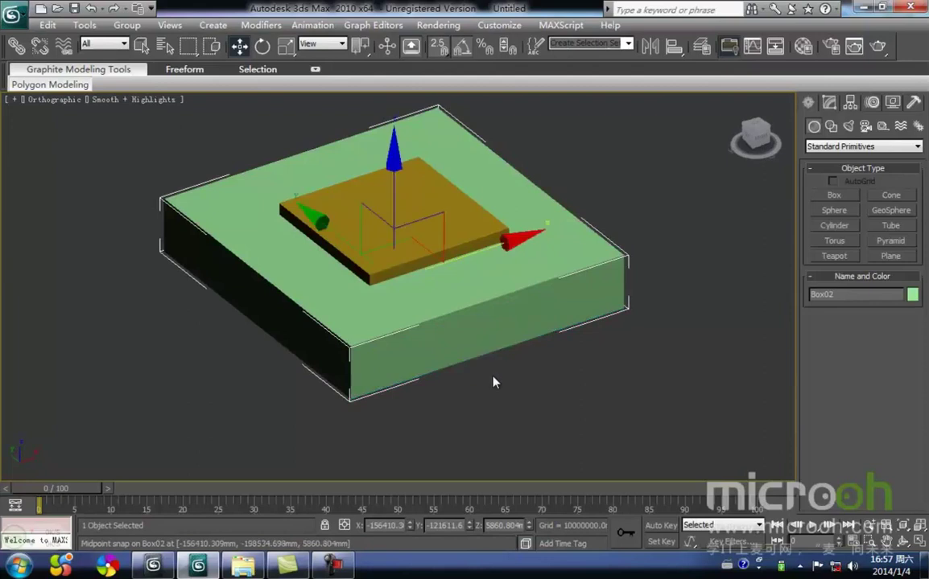
{"action": "key", "text": "x"}
{"action": "middle_click_drag", "start_coordinate": [486, 371], "coordinate": [512, 377], "text": "alt"}
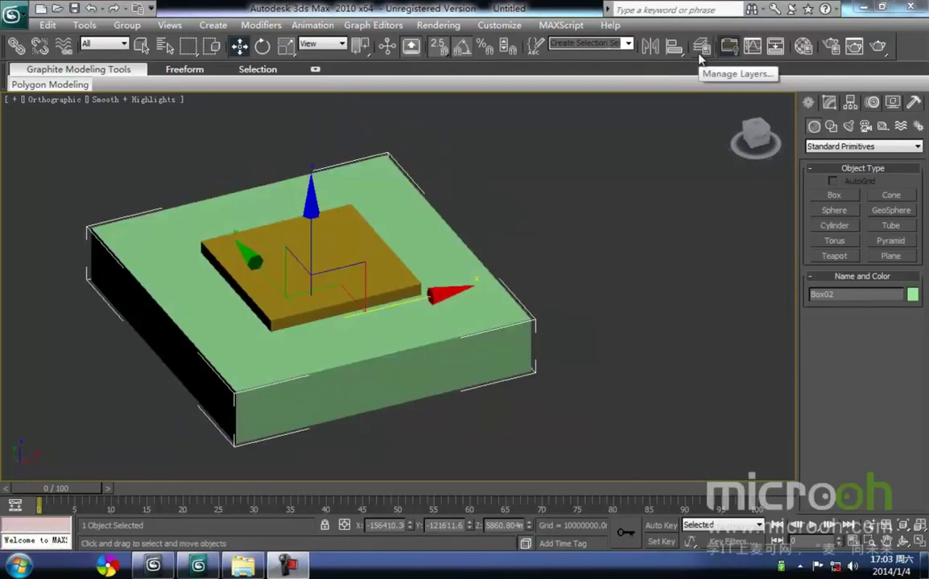